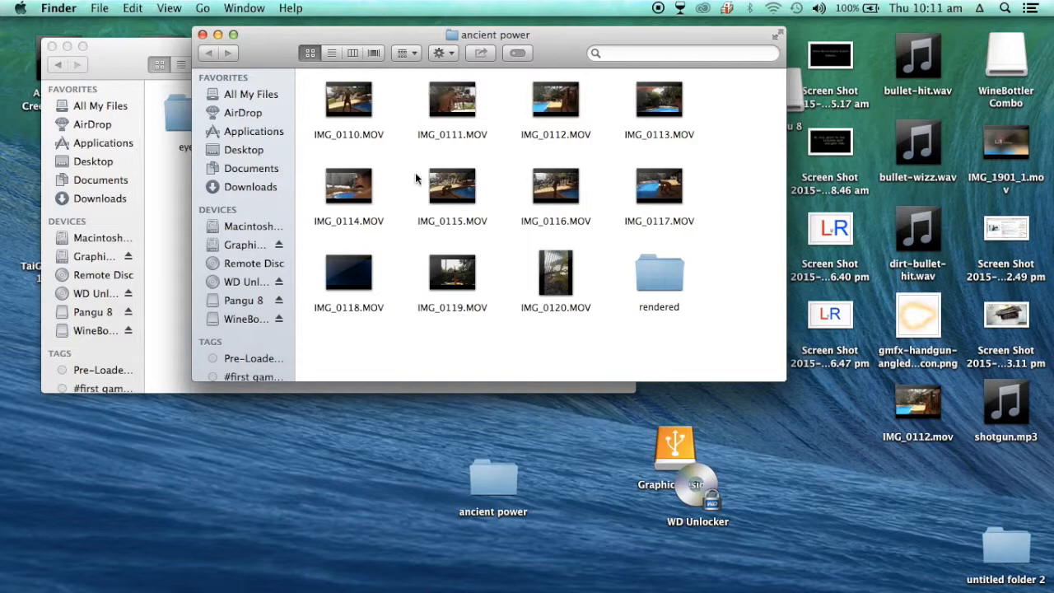
Preview IMG_0111.MOV, import it into the After Effects project, and create a composition from it
click(442, 117)
key(space)
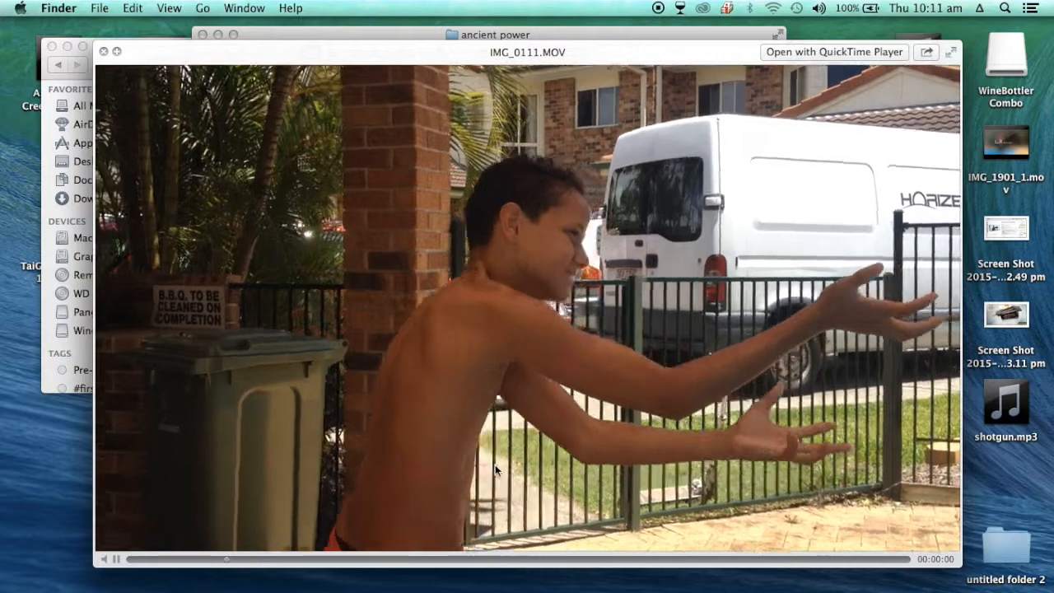
key(space)
drag(448, 99, 85, 218)
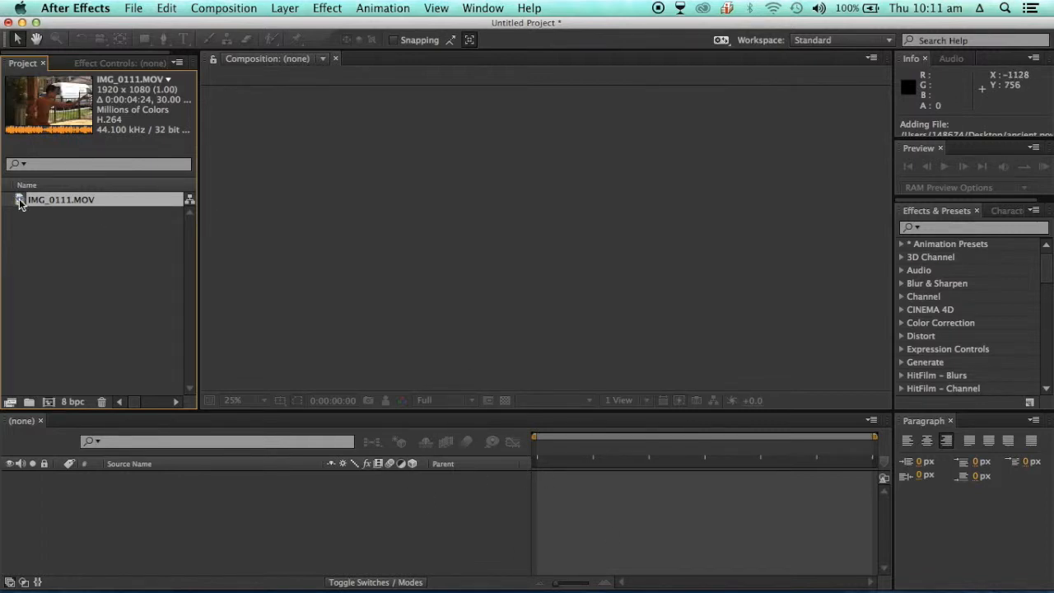
drag(20, 203, 101, 529)
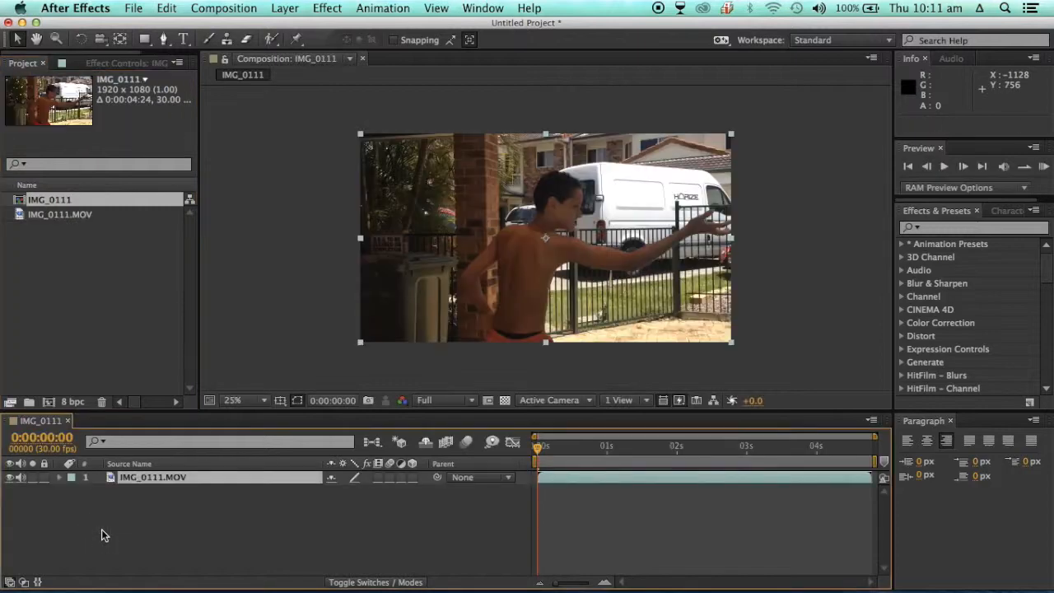
Check the IMG_0111 composition's settings and set the project's colour depth to 16 bits per channel
click(235, 7)
click(226, 51)
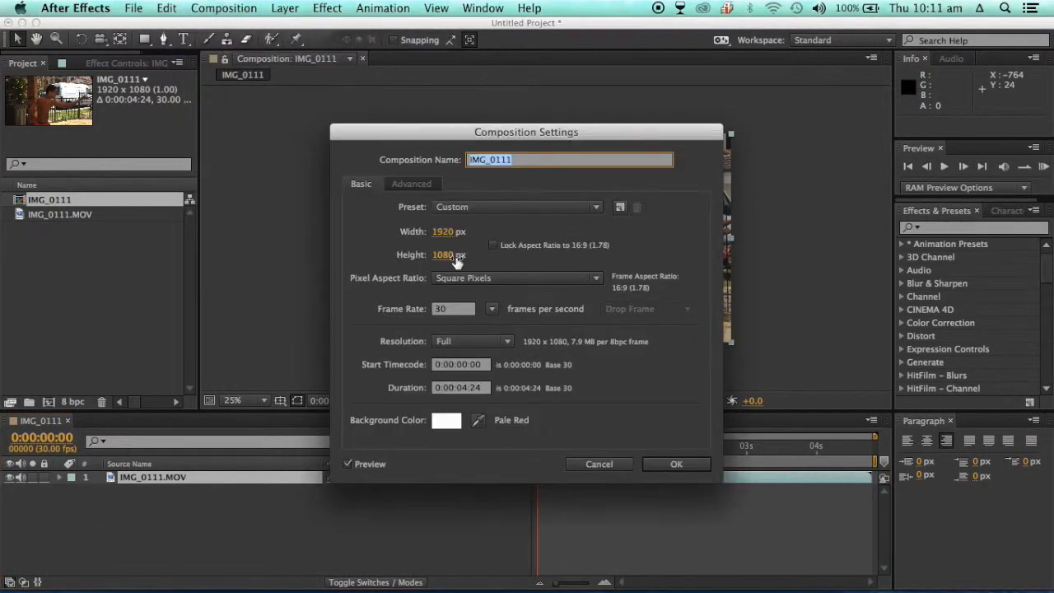
click(644, 465)
click(70, 402)
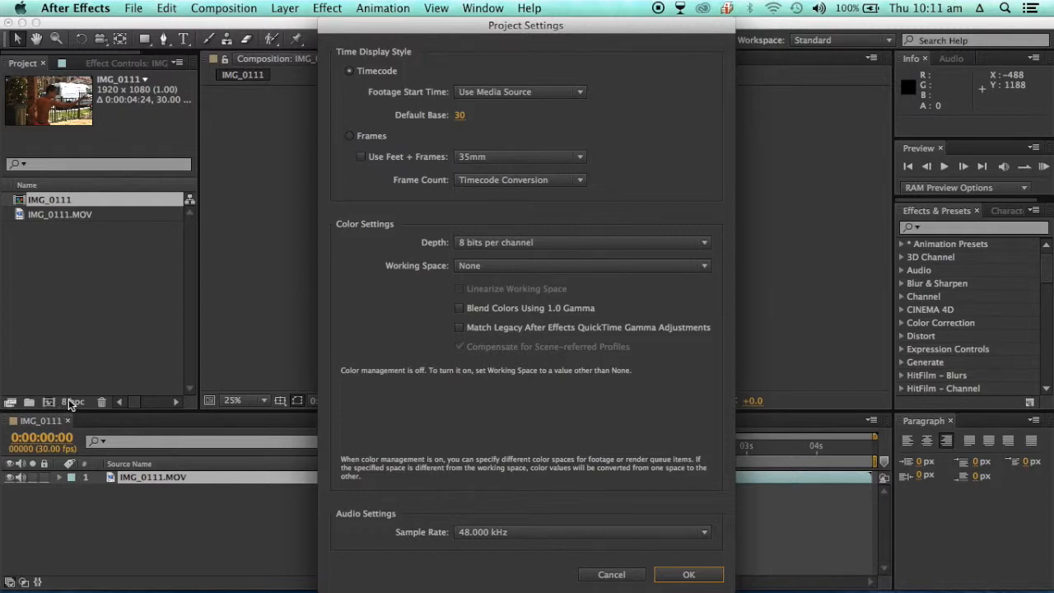
click(472, 243)
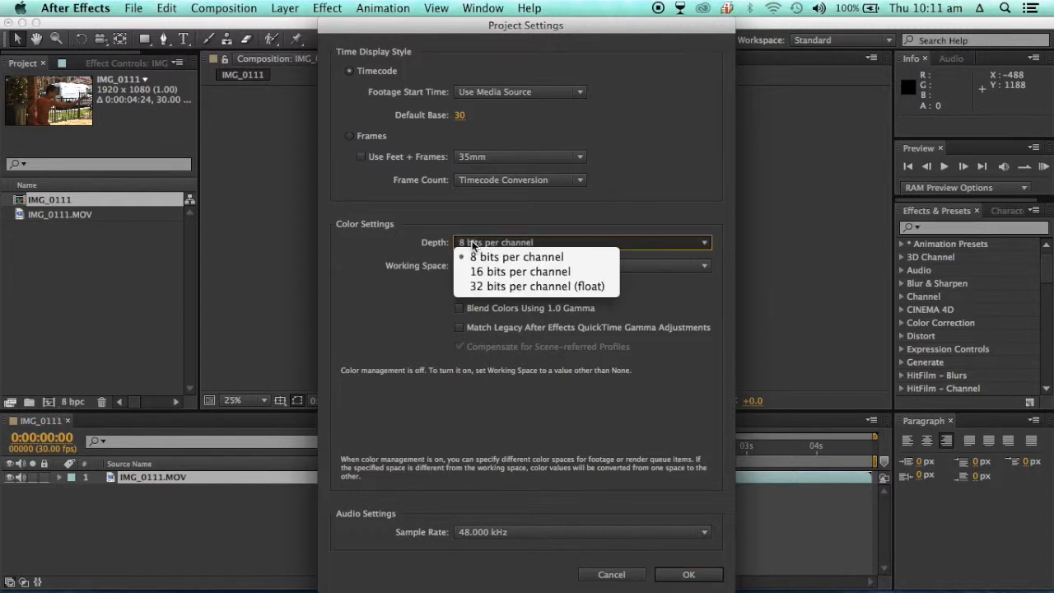
click(494, 271)
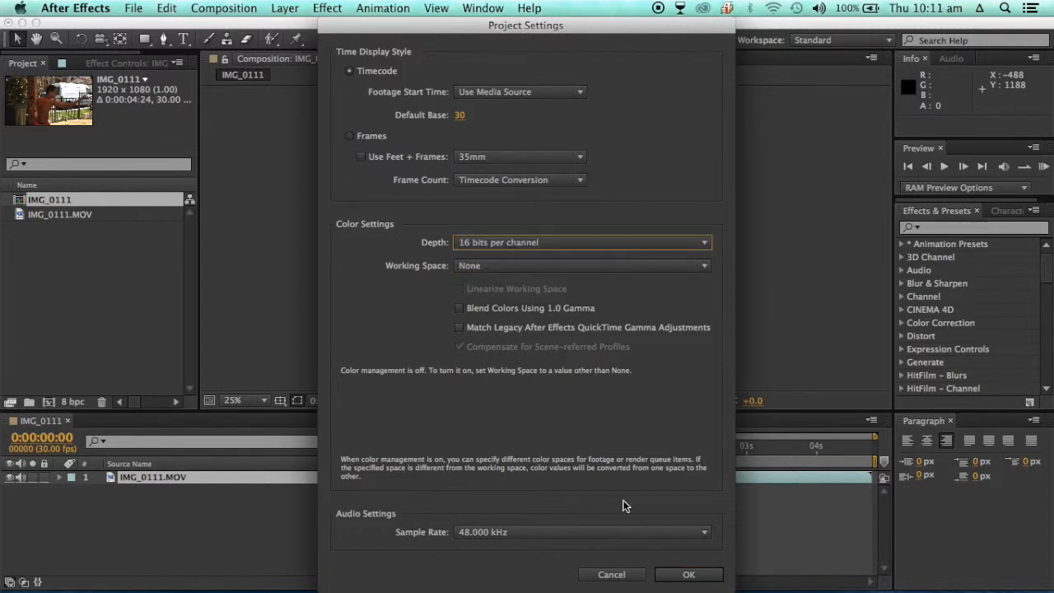
click(683, 574)
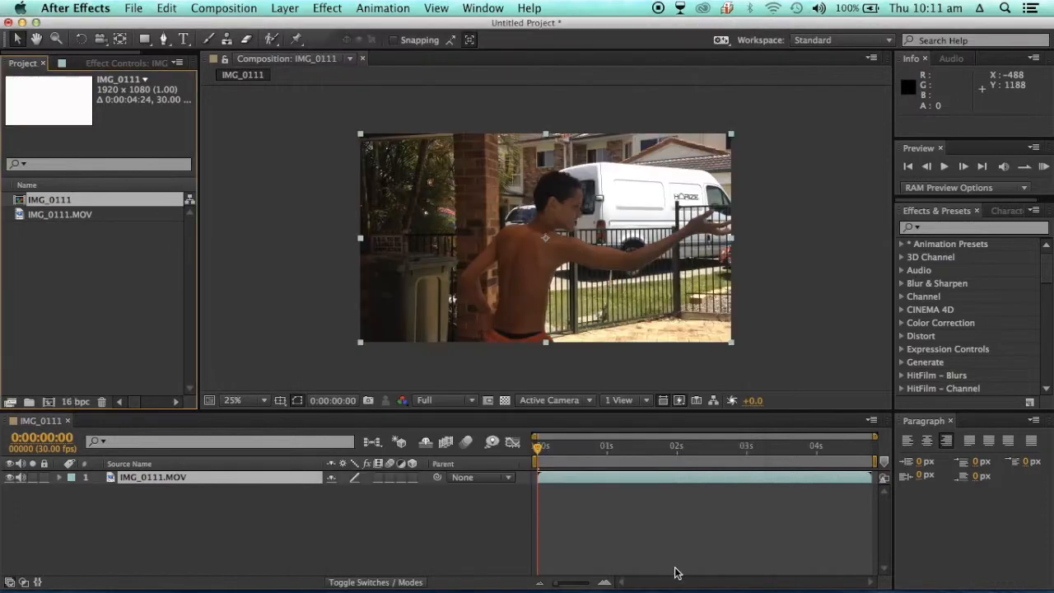
Trim the start of the IMG_0111.MOV layer at 0:00:02:01 and move the remaining clip to the beginning of the timeline
click(262, 401)
click(241, 340)
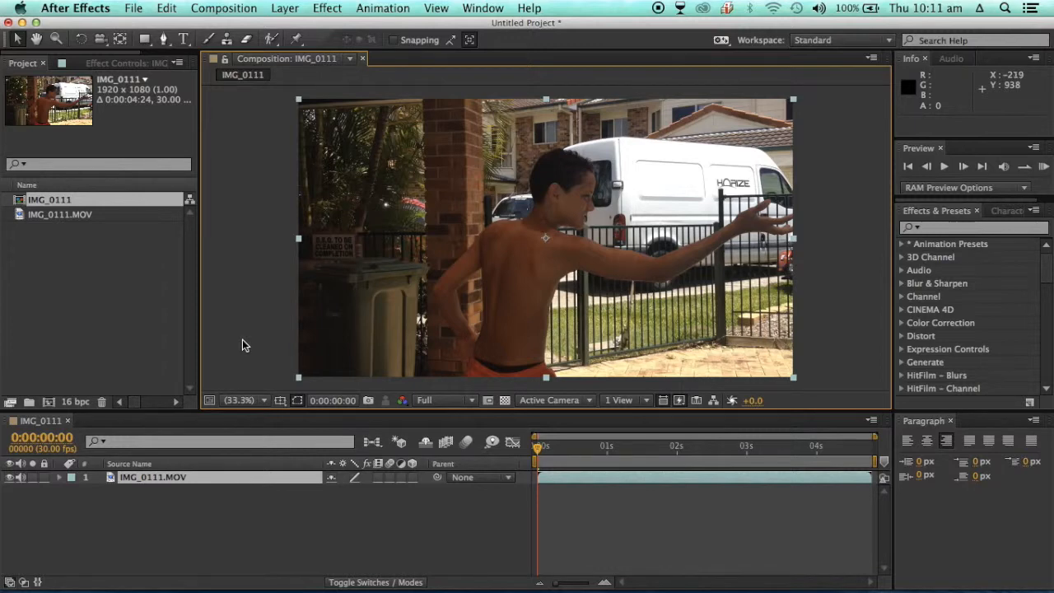
drag(537, 450, 677, 452)
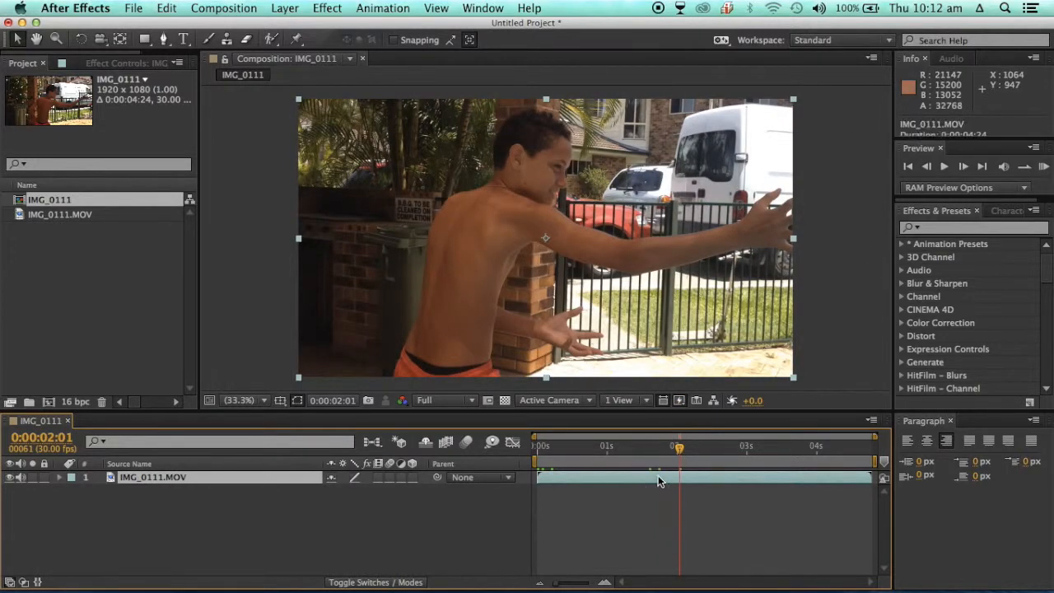
key(alt+bracketleft)
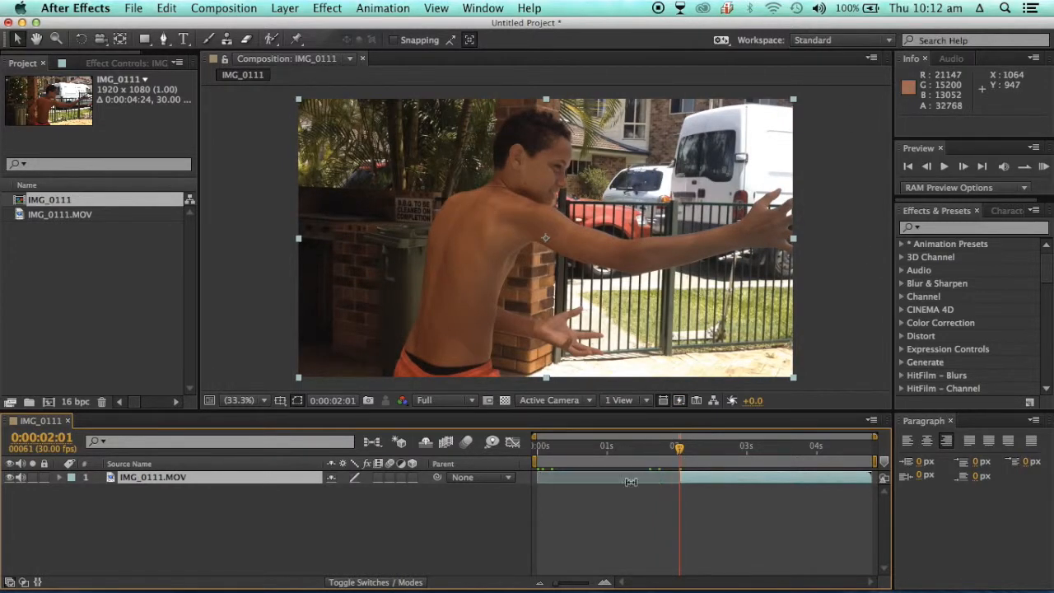
drag(686, 462, 545, 471)
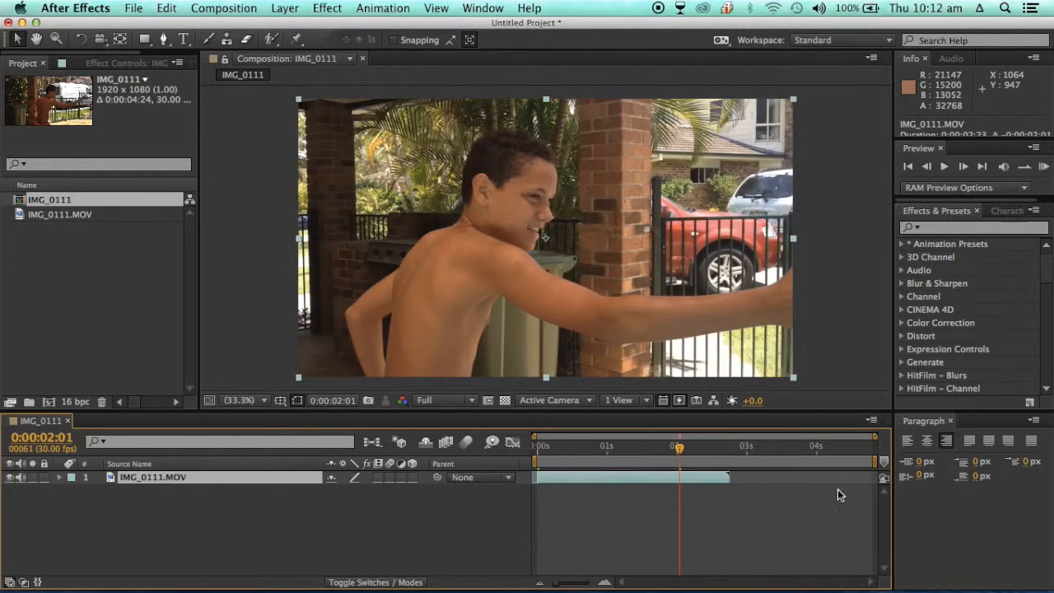
Shorten the work area to end with the trimmed clip and return the current time to 0:00:00:00
drag(875, 461, 733, 461)
click(466, 537)
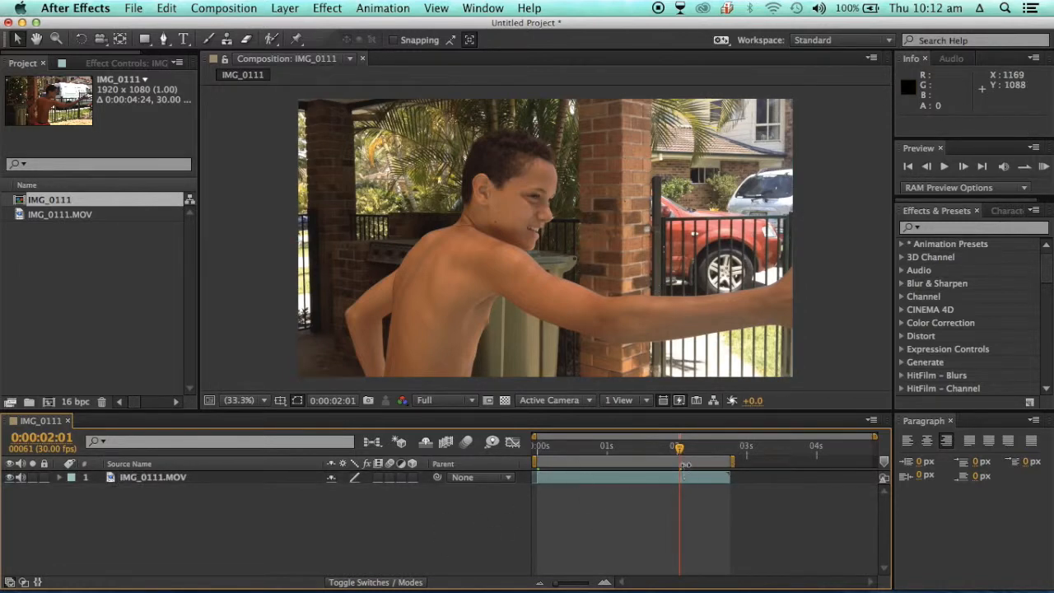
drag(684, 455, 539, 448)
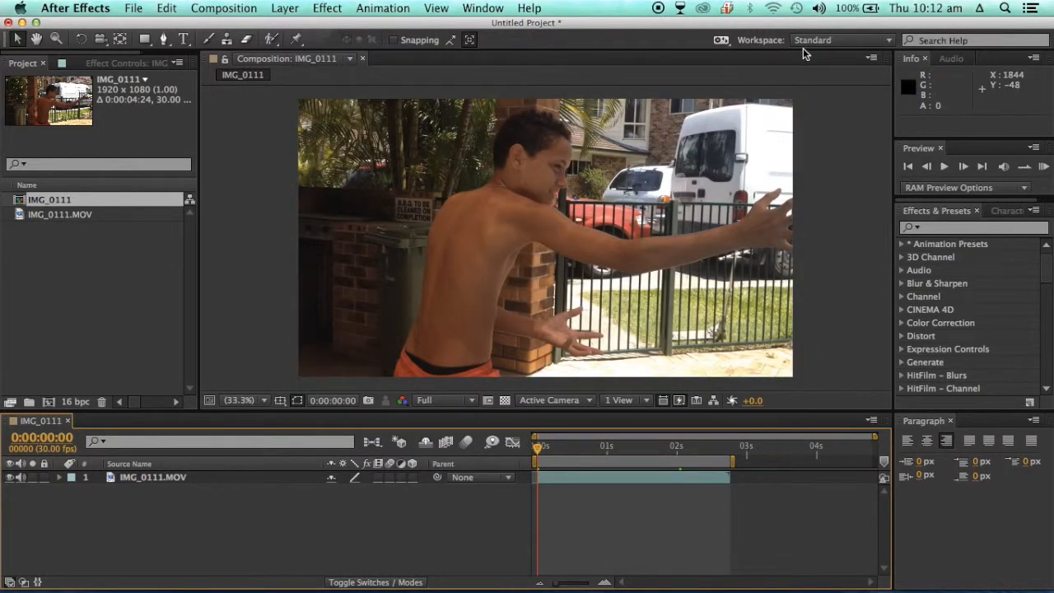
Switch to the Motion Tracking workspace and rename the video layer Footage
click(834, 45)
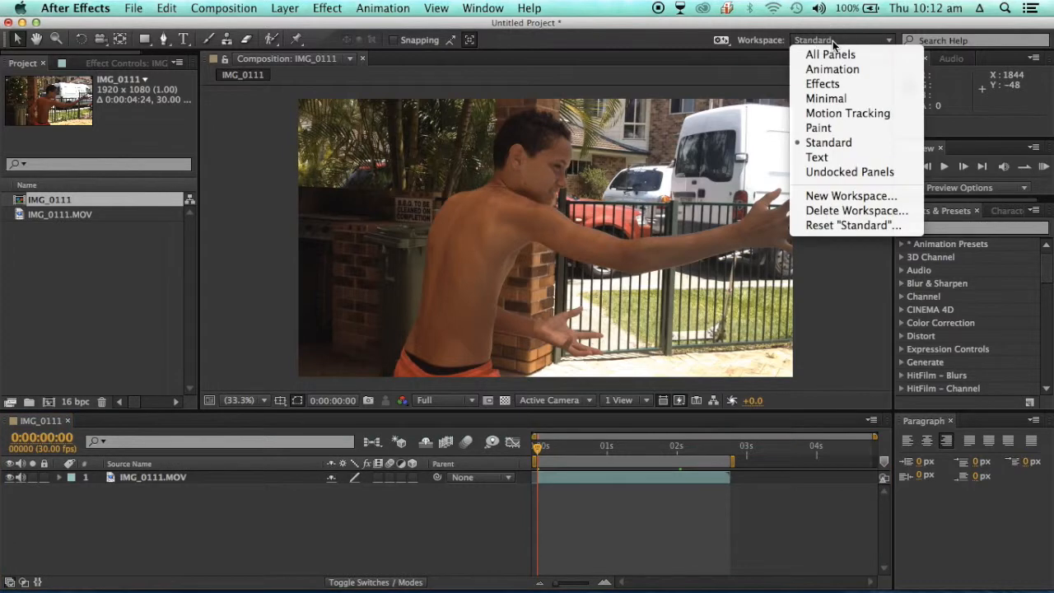
click(842, 113)
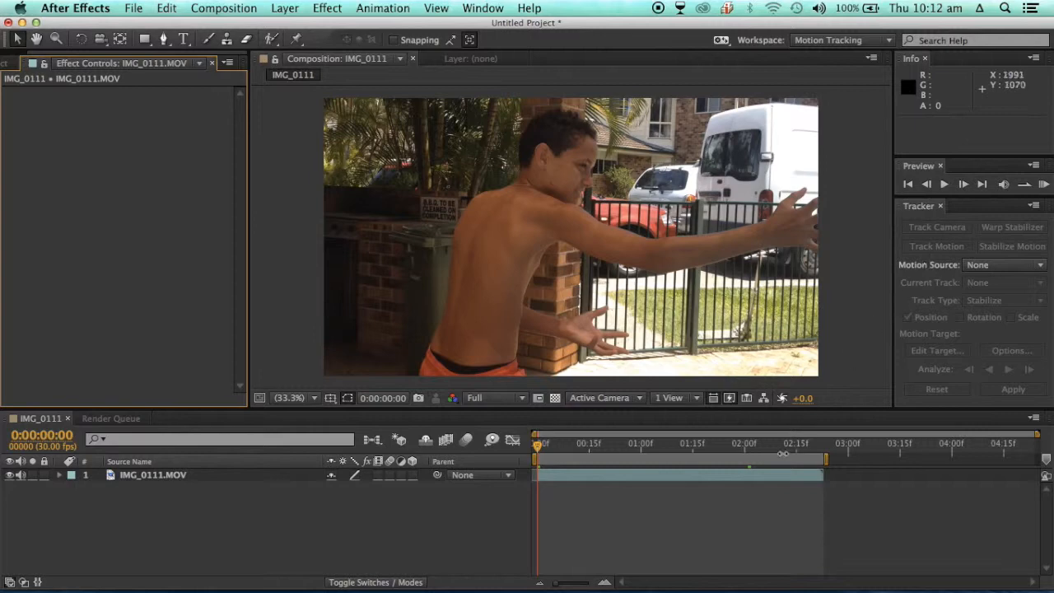
click(767, 477)
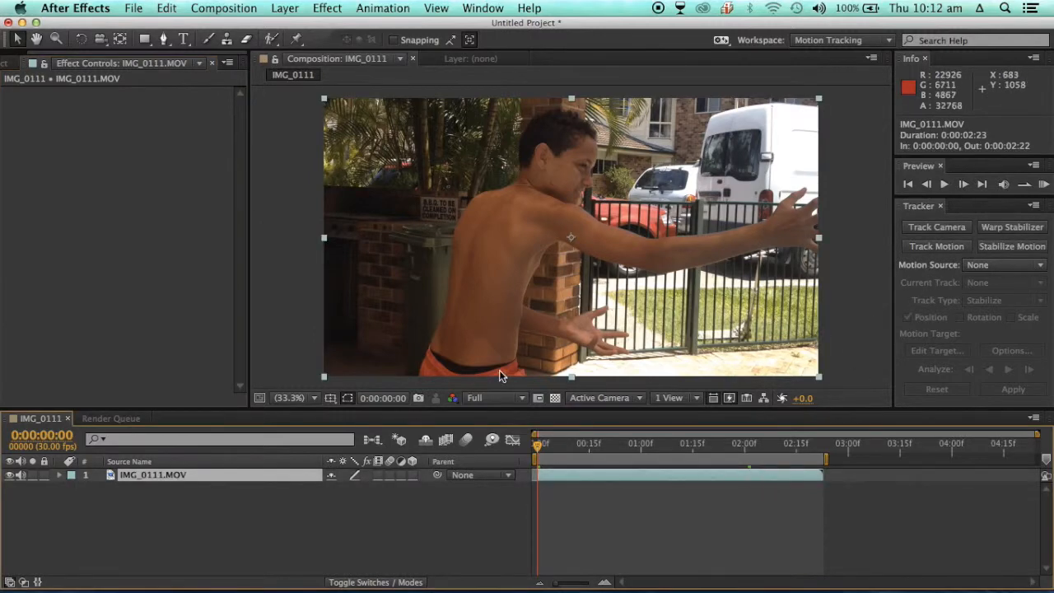
key(Return)
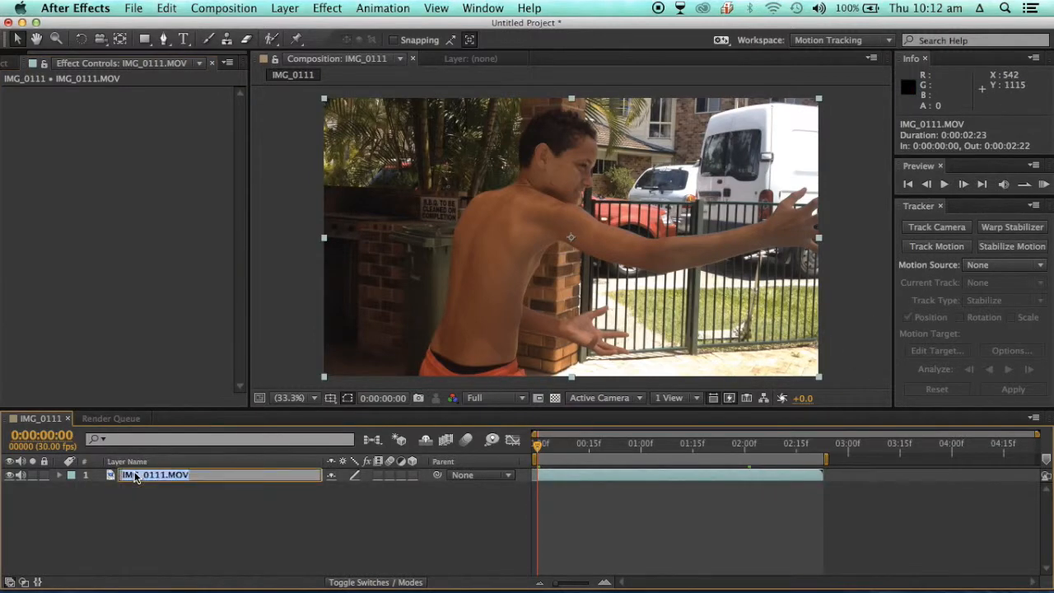
text(Footage)
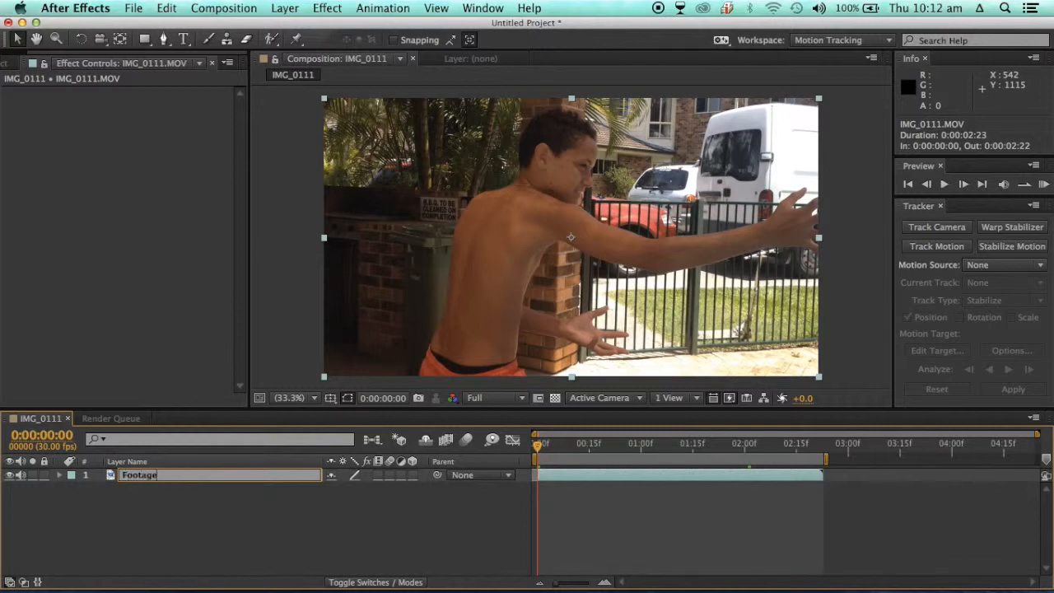
click(136, 498)
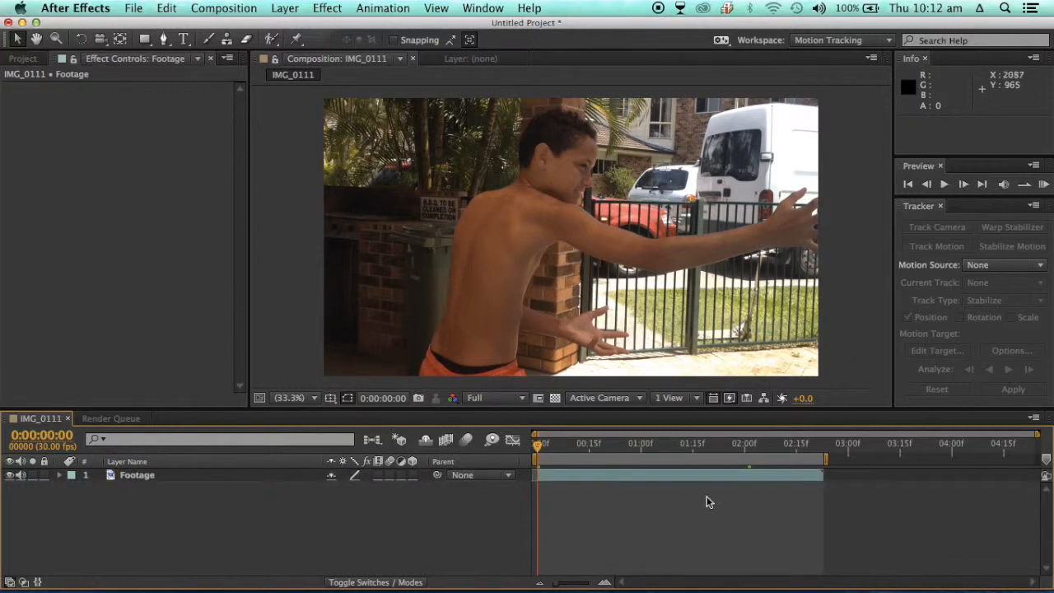
Start a motion track on the Footage layer and place the track point over the boy's eye
click(675, 474)
click(922, 246)
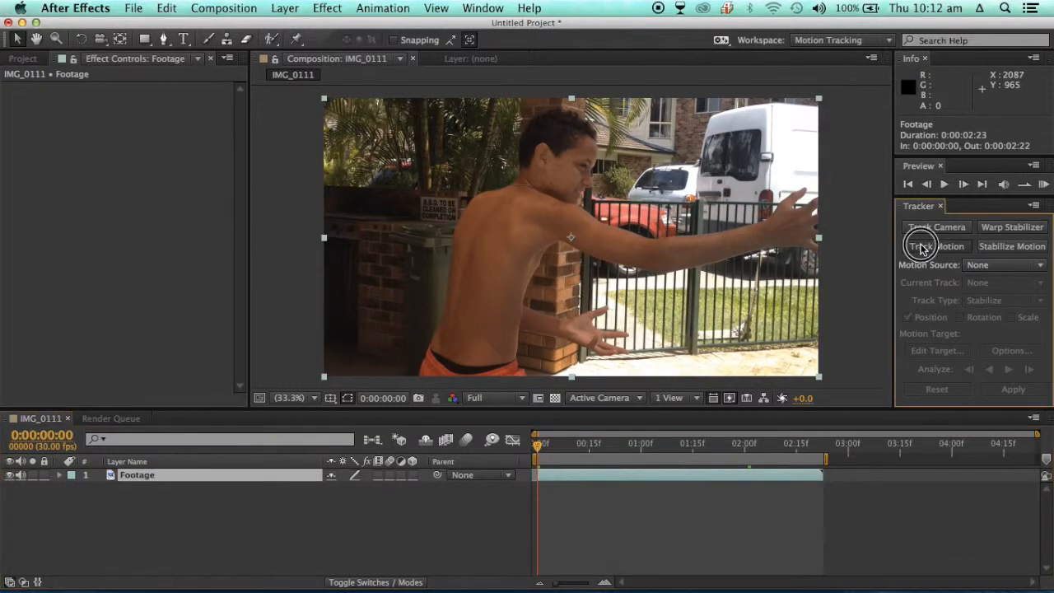
drag(575, 211, 583, 136)
click(440, 514)
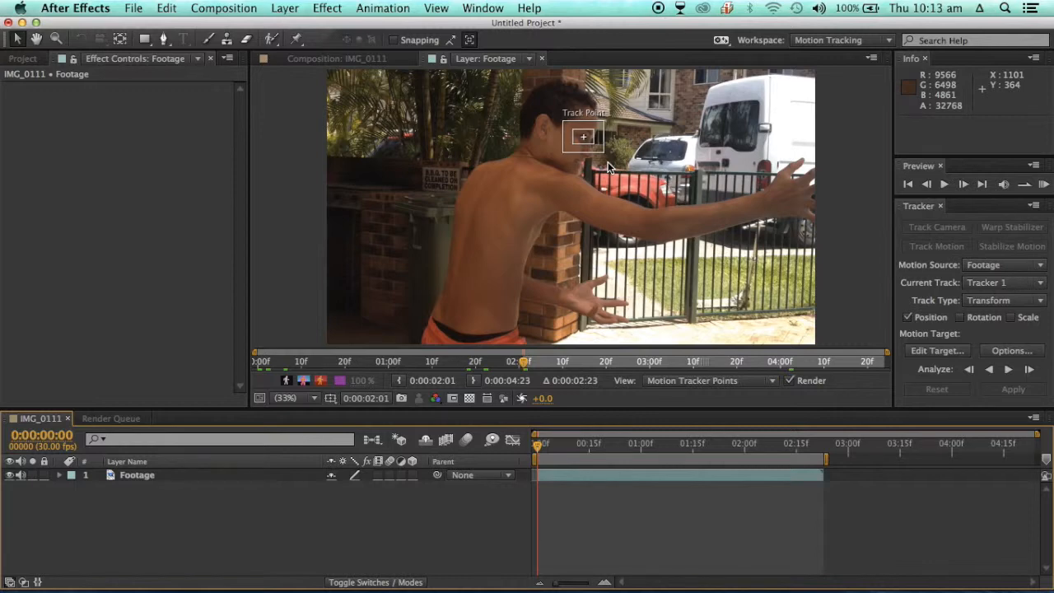
Add a null object to the composition and rename it Eye
right_click(188, 537)
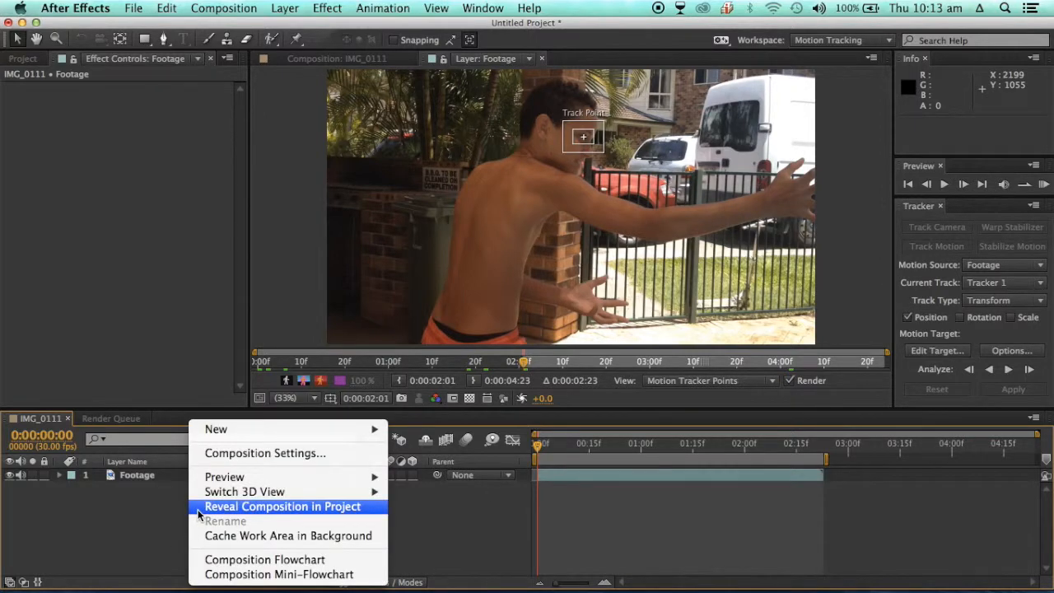
mouse_move(231, 428)
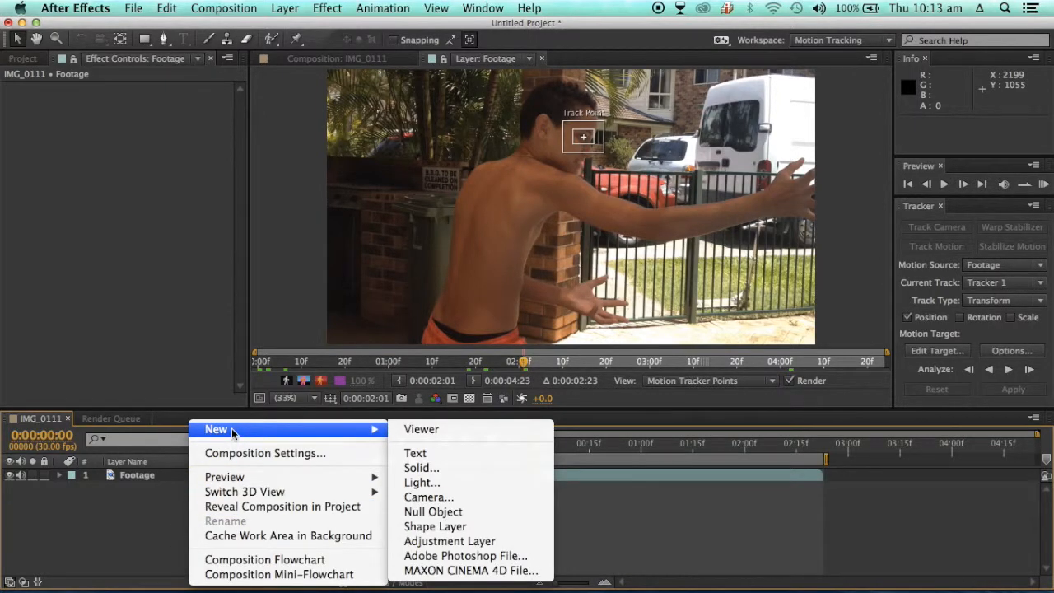
click(441, 512)
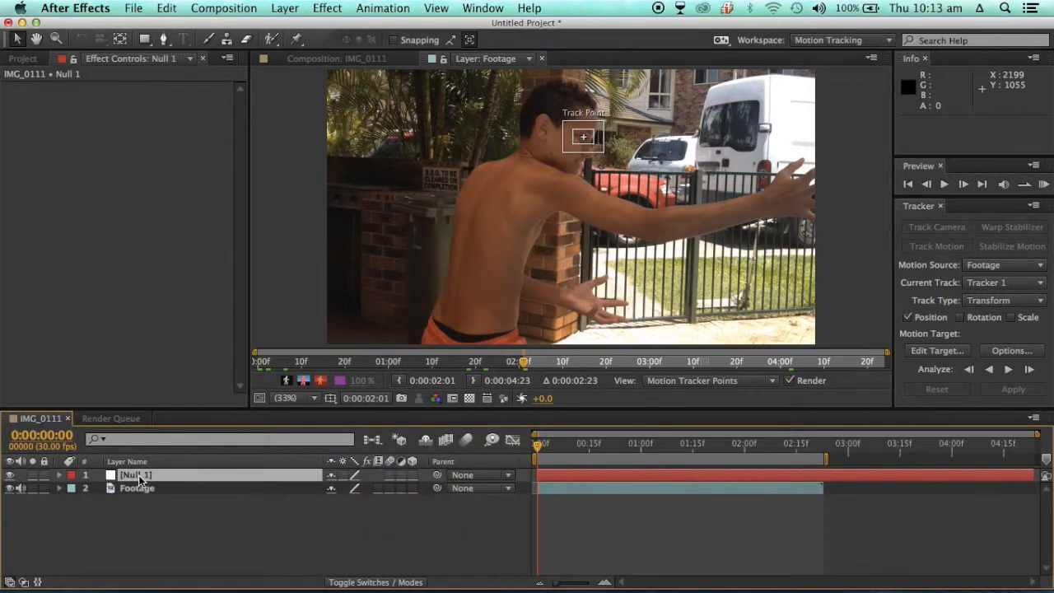
key(Return)
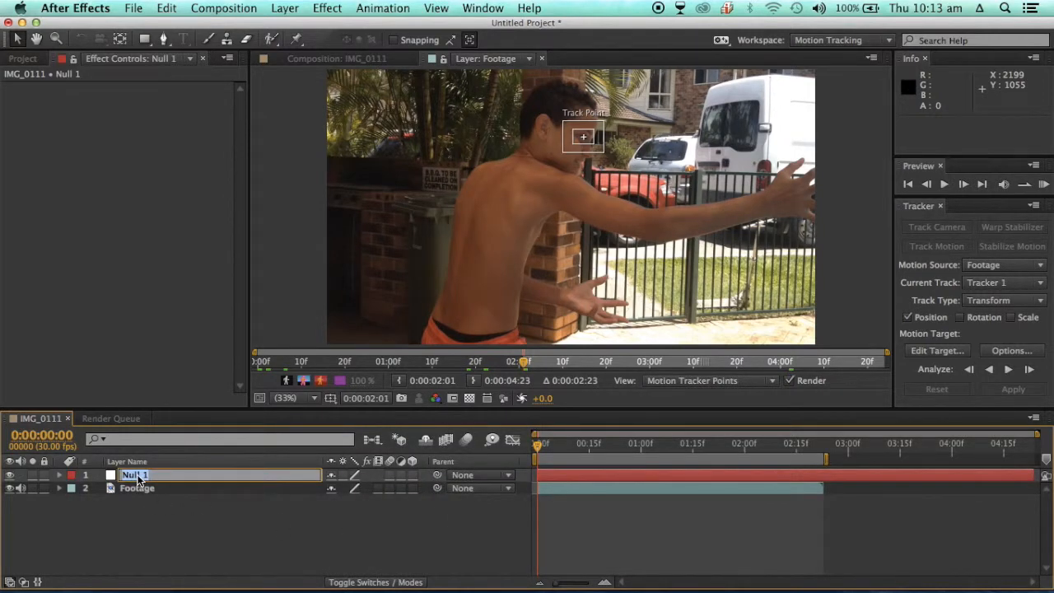
text(Eye)
click(145, 536)
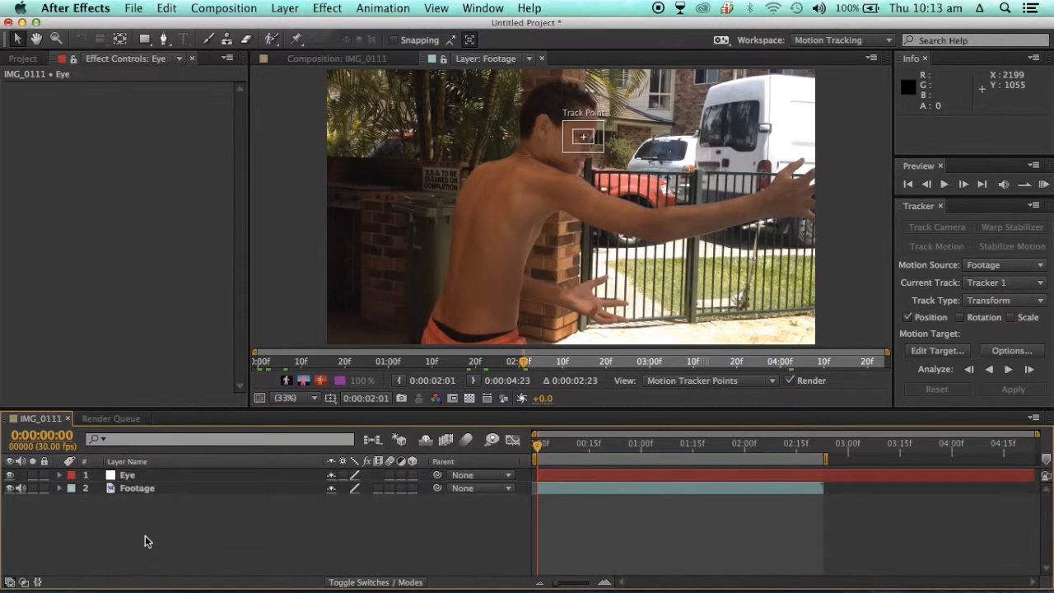
Set the Eye layer as the motion target and analyze the track forward through the whole clip
click(955, 354)
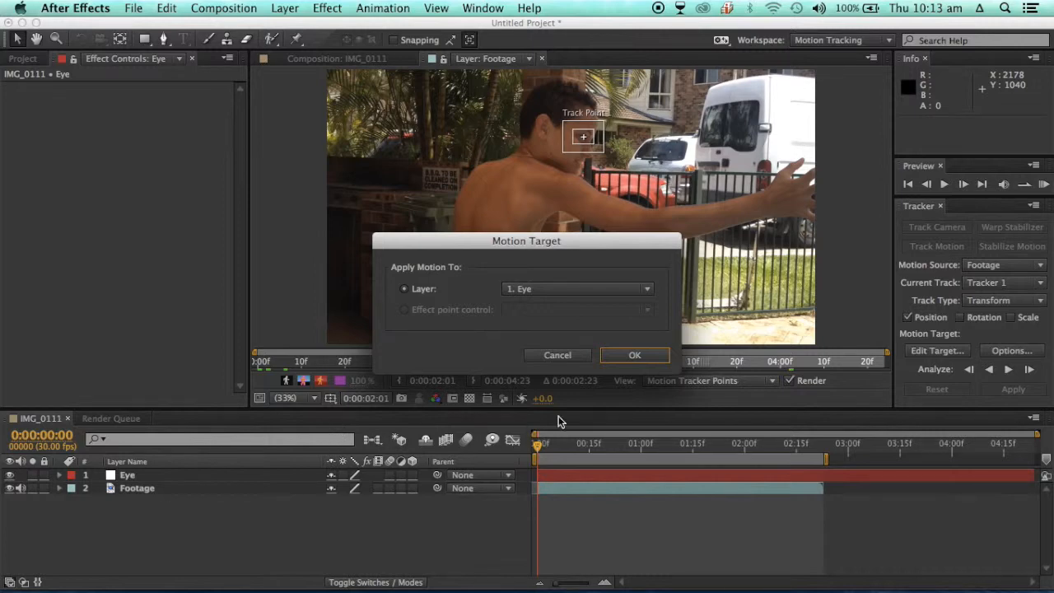
click(635, 356)
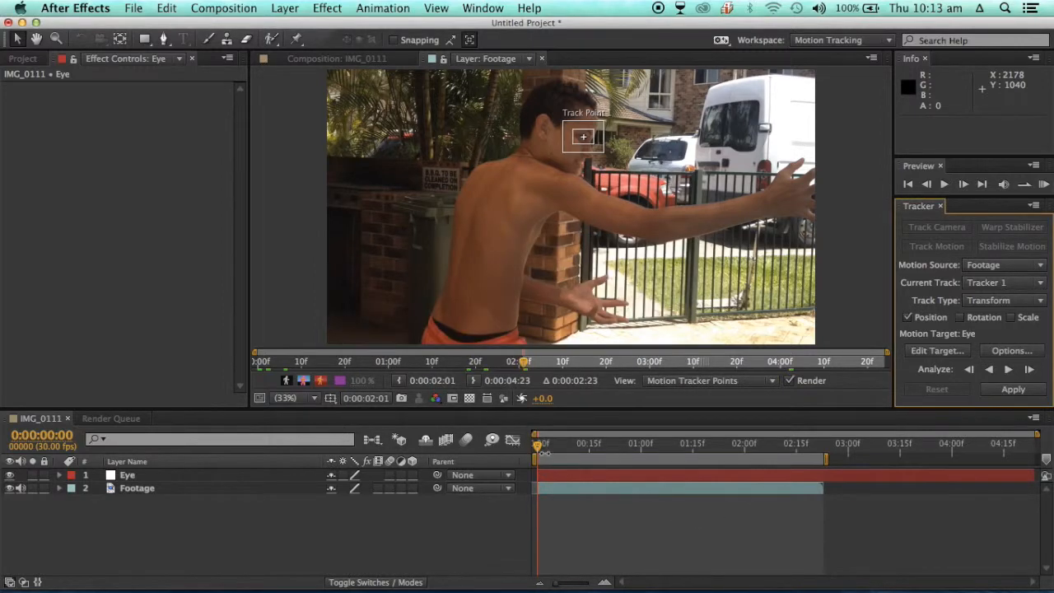
click(1011, 370)
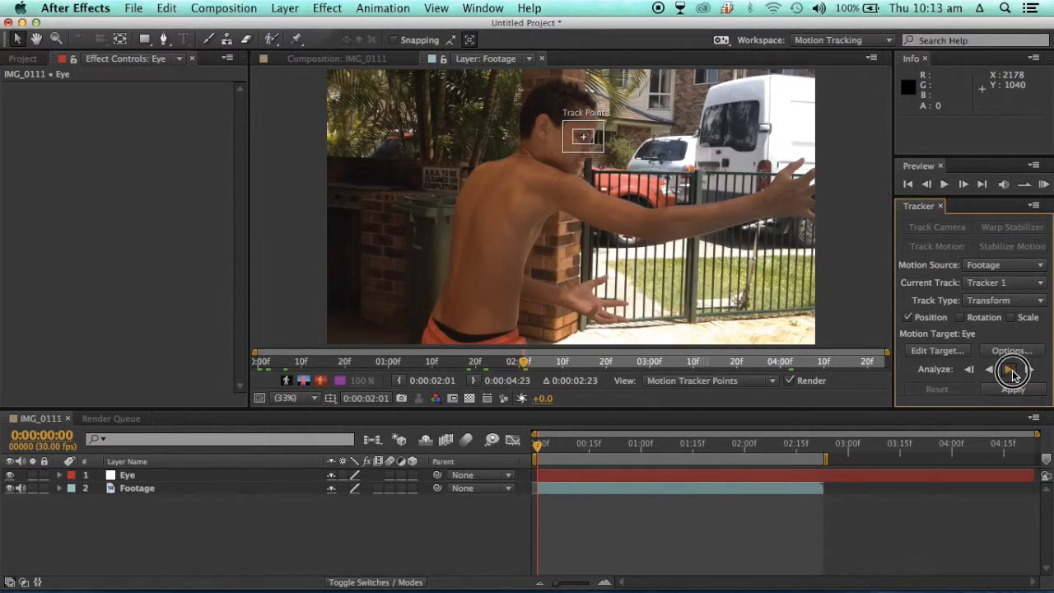
mouse_move(497, 570)
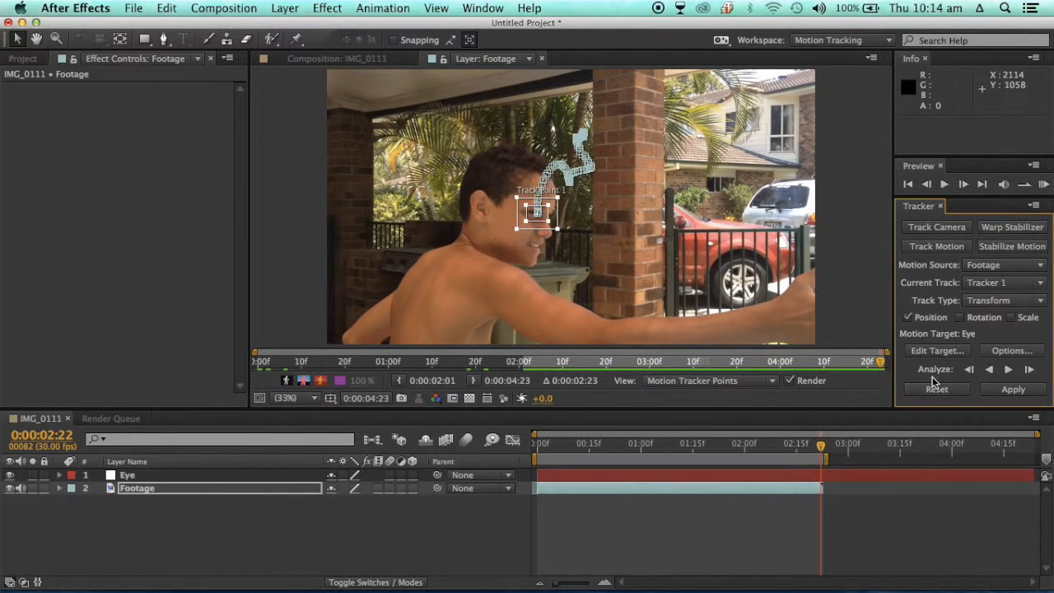
Confirm the Eye layer as the motion target and apply the tracking data in the X and Y dimensions
click(930, 351)
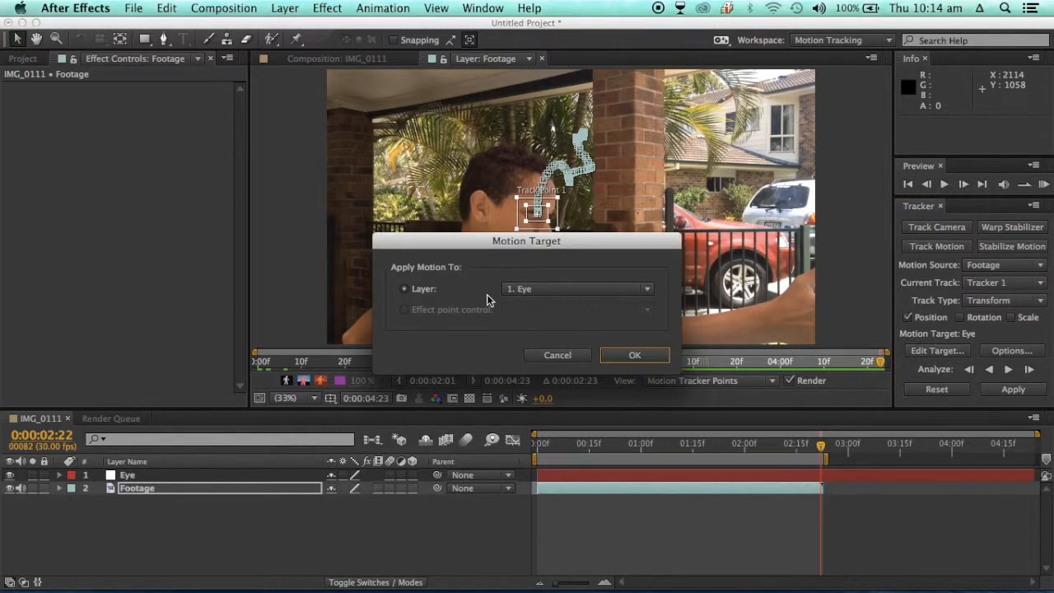
click(634, 357)
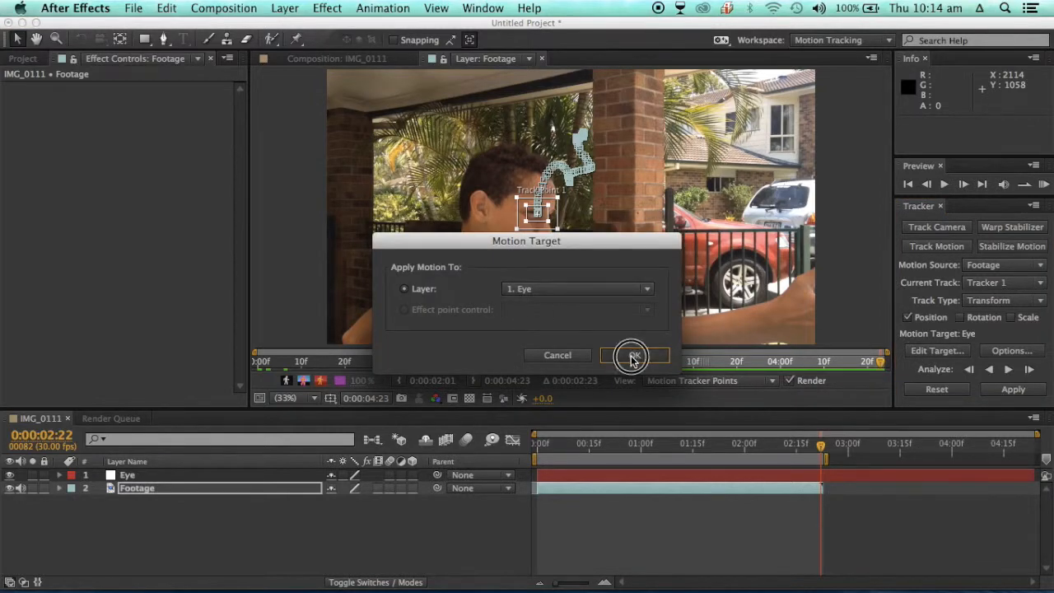
click(1006, 394)
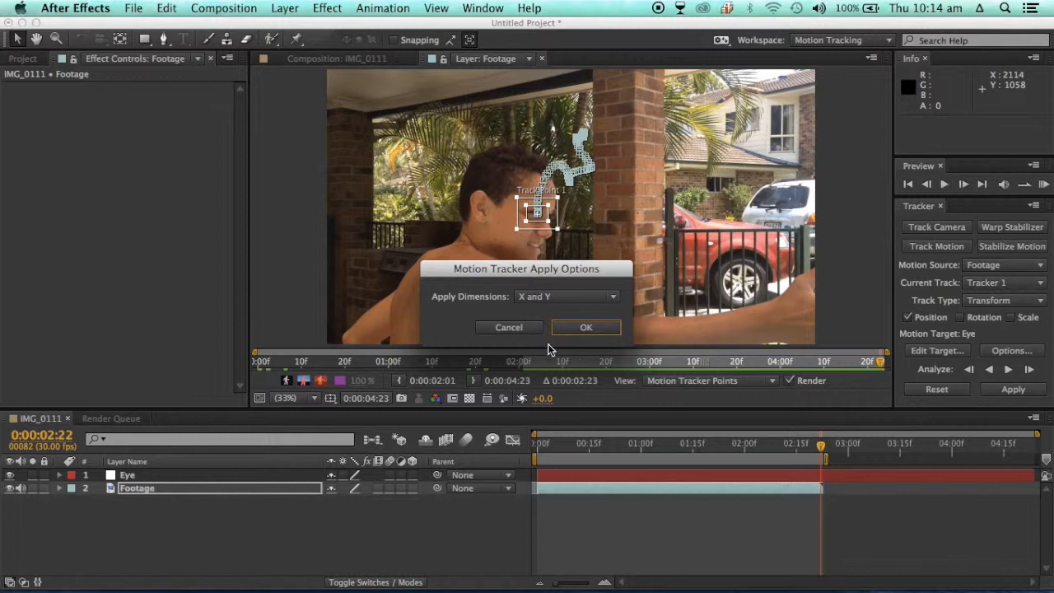
click(524, 301)
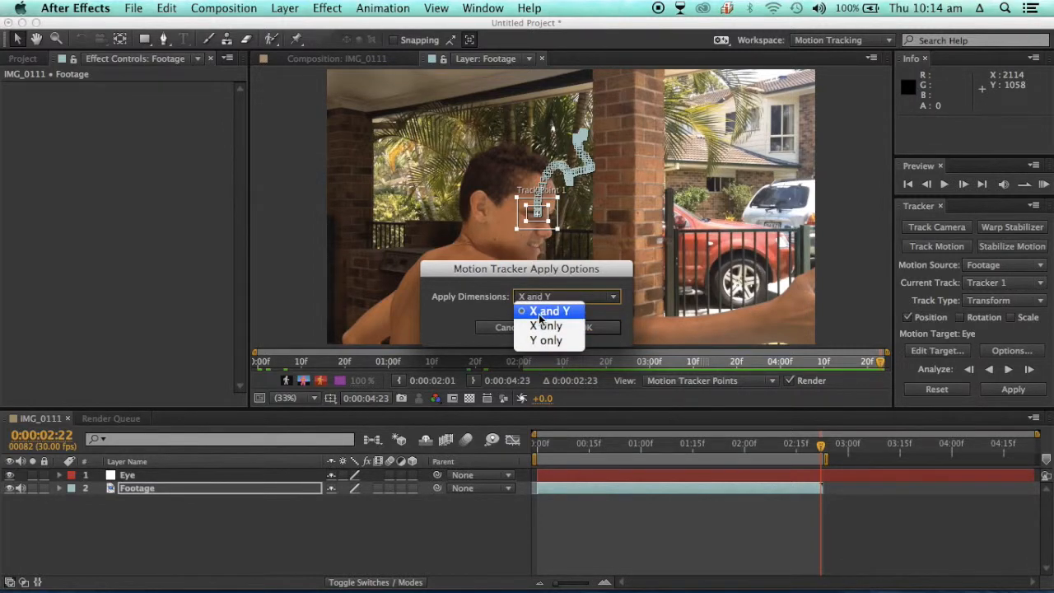
click(558, 311)
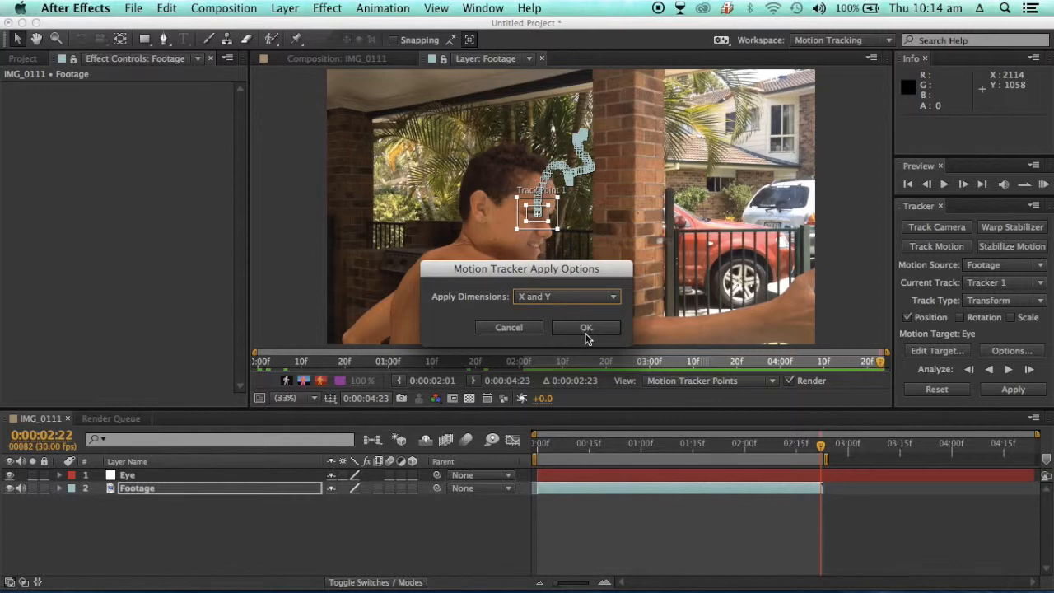
click(585, 327)
Collapse the Footage layer's tracker properties and switch to the Standard workspace
scroll(140, 537, up, 2)
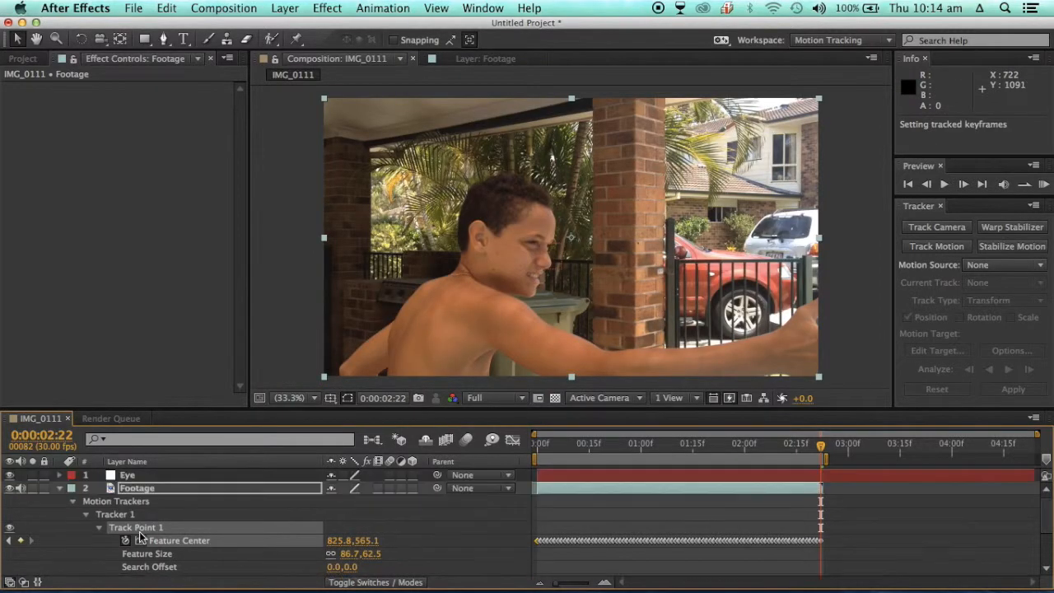
click(64, 491)
click(842, 41)
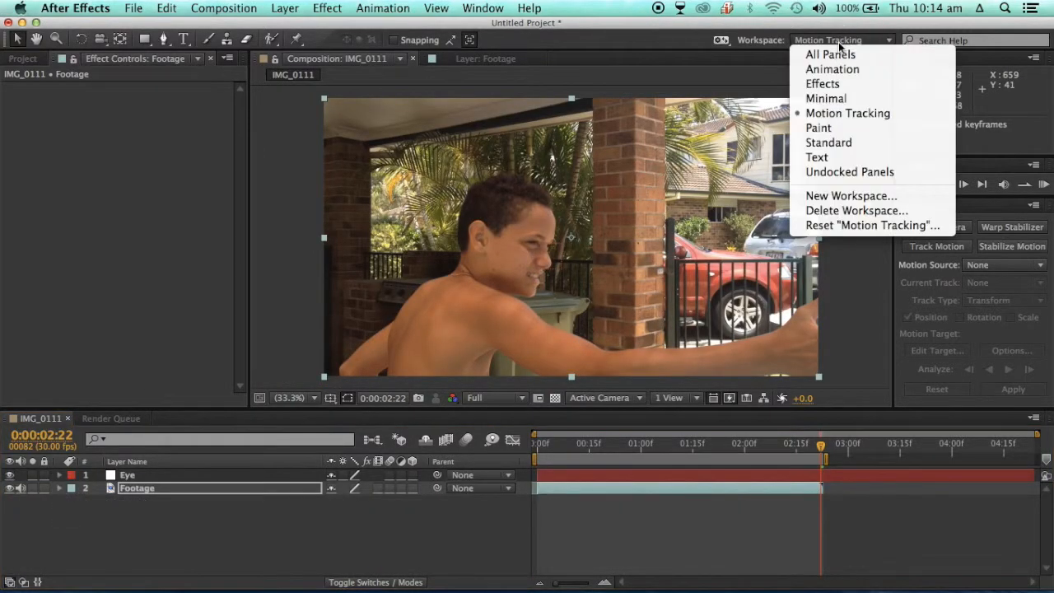
click(841, 143)
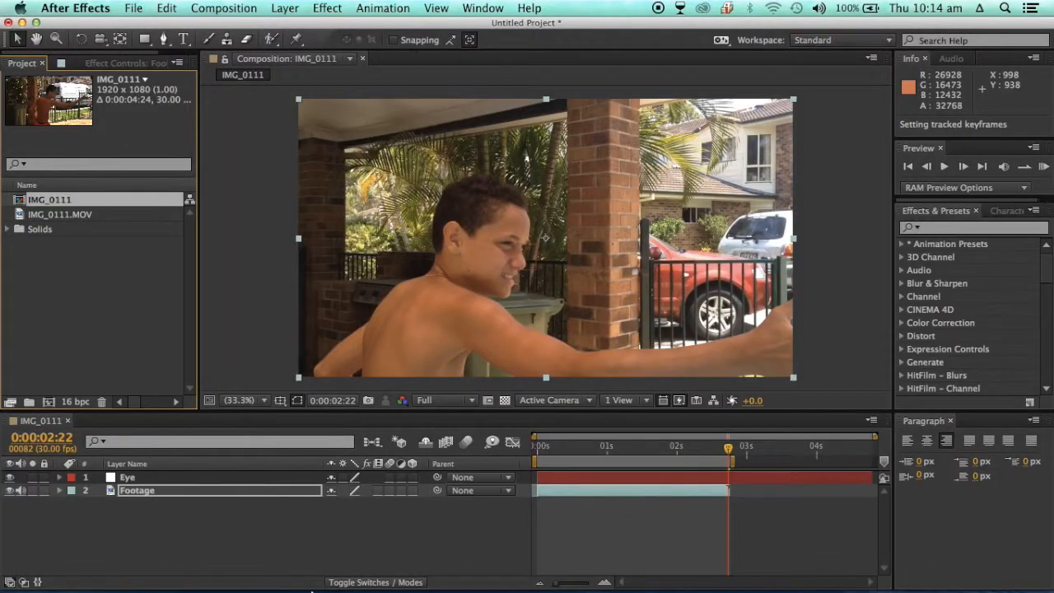
click(173, 520)
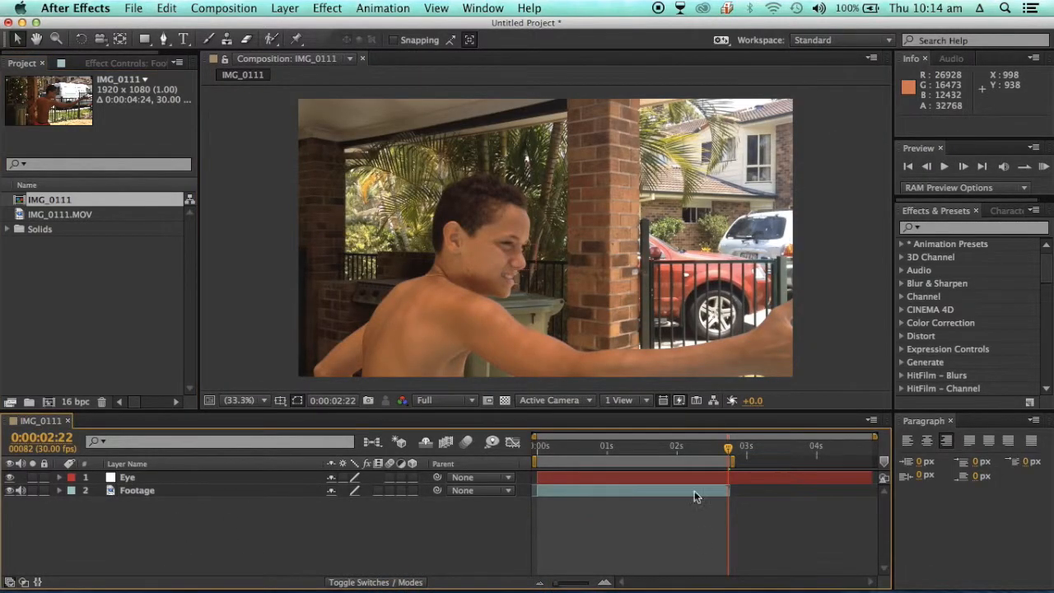
Try to move the Eye null's anchor point over the boy's eye at 0:00:01:10 with the Pan Behind tool
drag(727, 450, 631, 448)
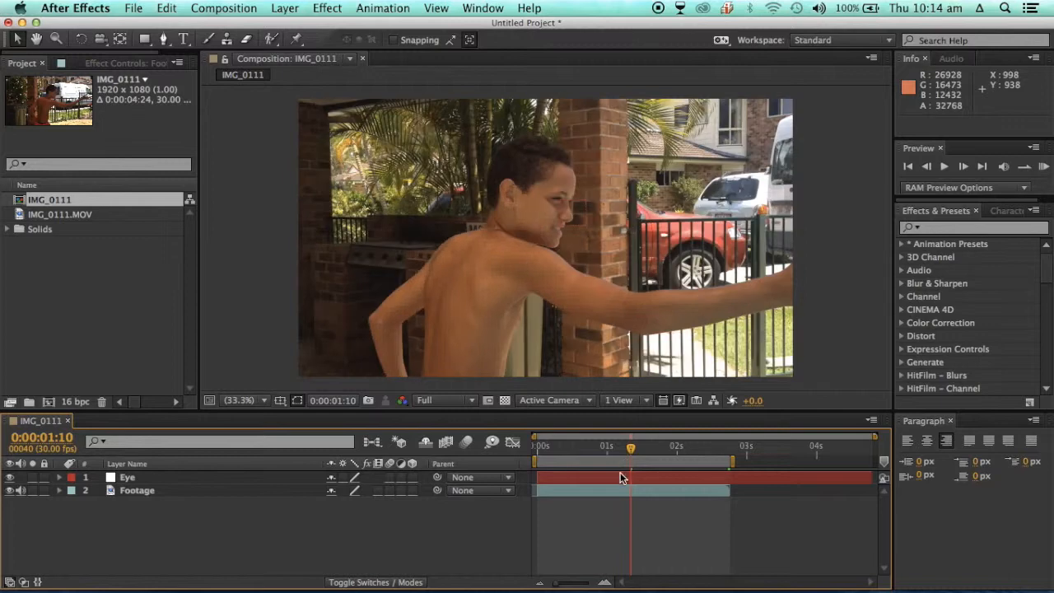
click(621, 477)
key(y)
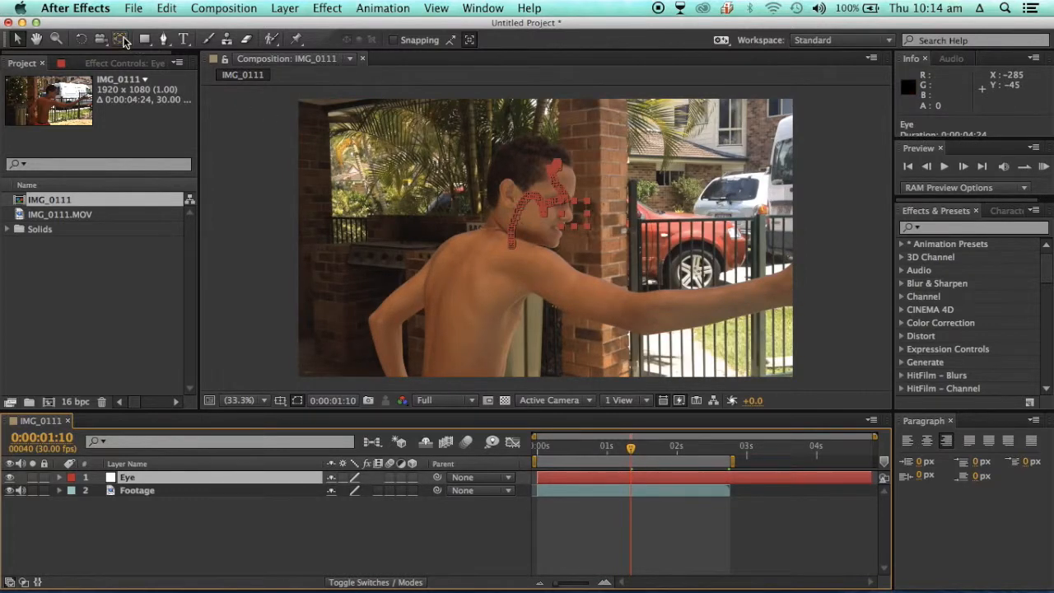
mouse_move(572, 210)
mouse_down()
mouse_move(560, 200)
mouse_move(582, 222)
mouse_up()
key(cmd+z)
scroll(581, 217, up, 5)
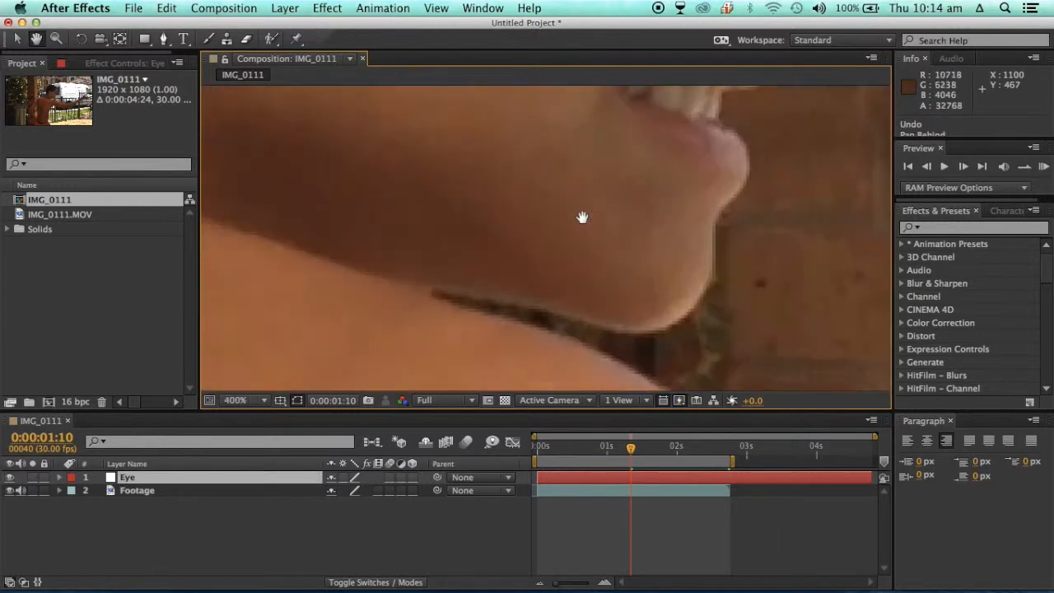
drag(684, 164, 520, 391)
click(120, 38)
mouse_move(453, 212)
mouse_down()
mouse_move(464, 219)
mouse_move(443, 206)
mouse_up()
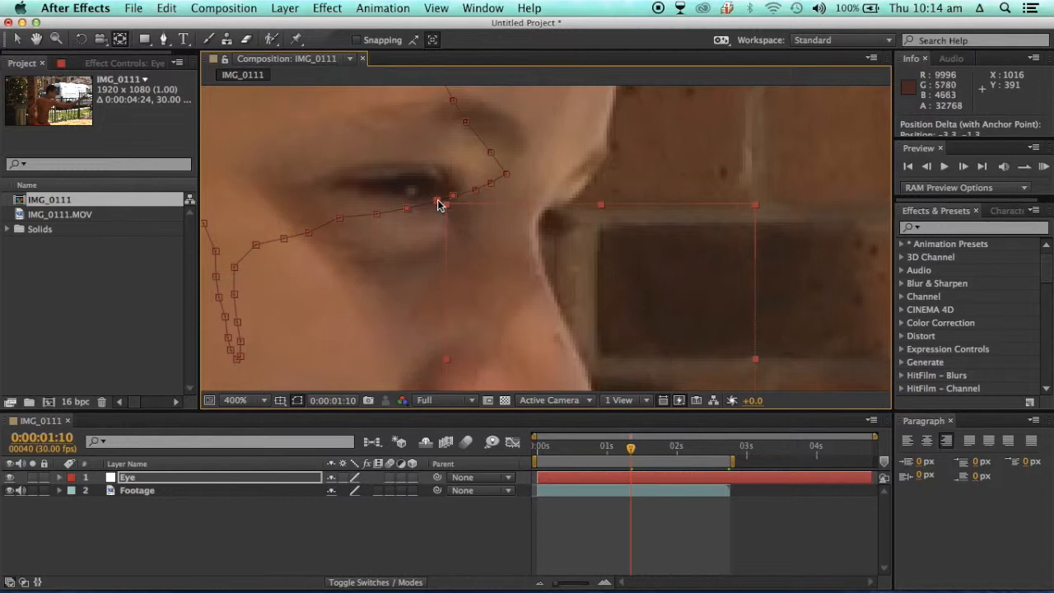
key(super+z)
scroll(518, 289, down, 2)
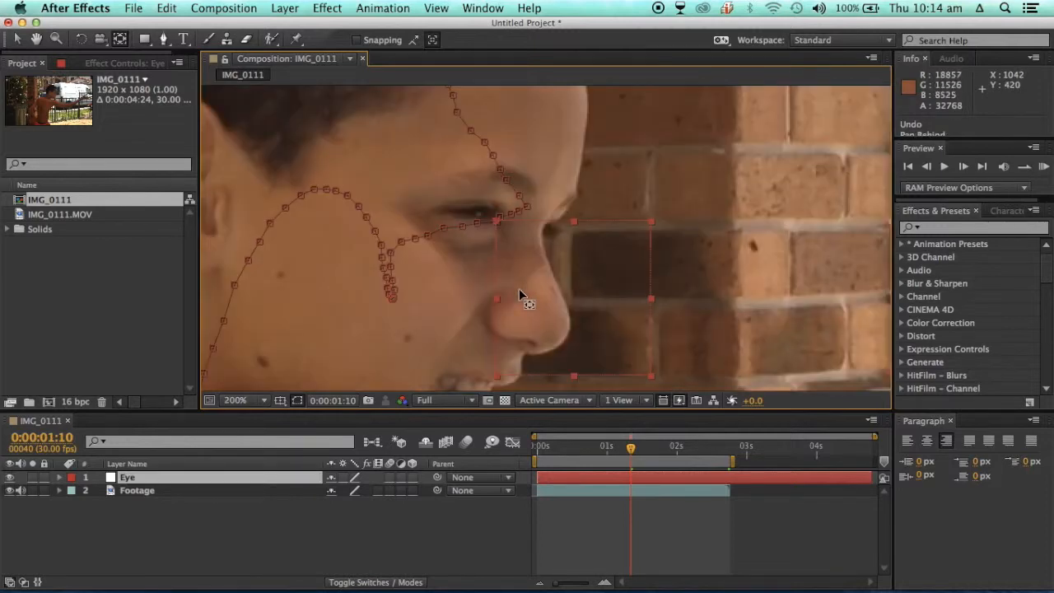
scroll(518, 288, down, 1)
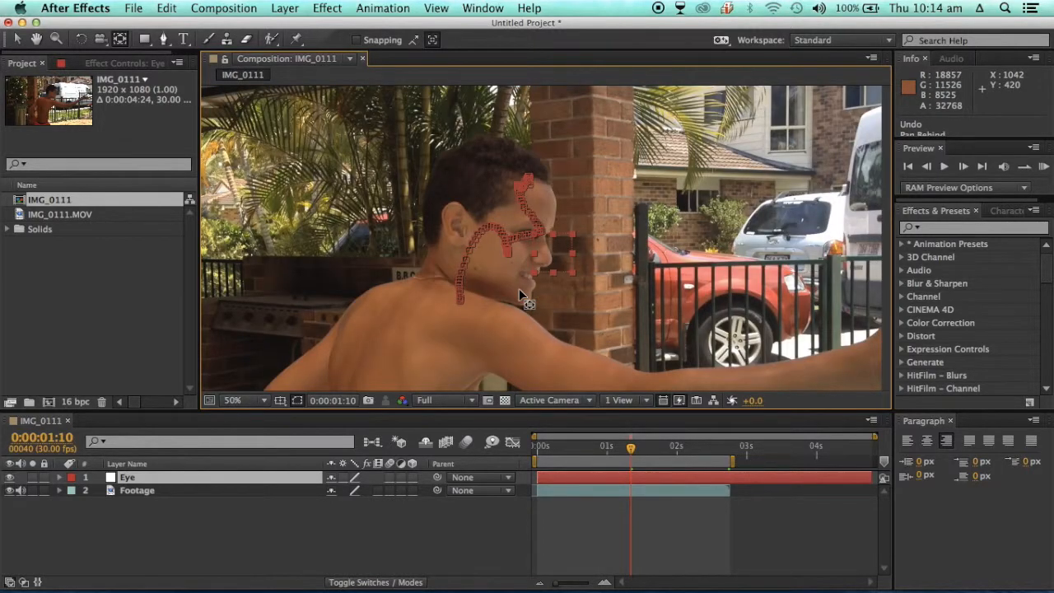
click(17, 39)
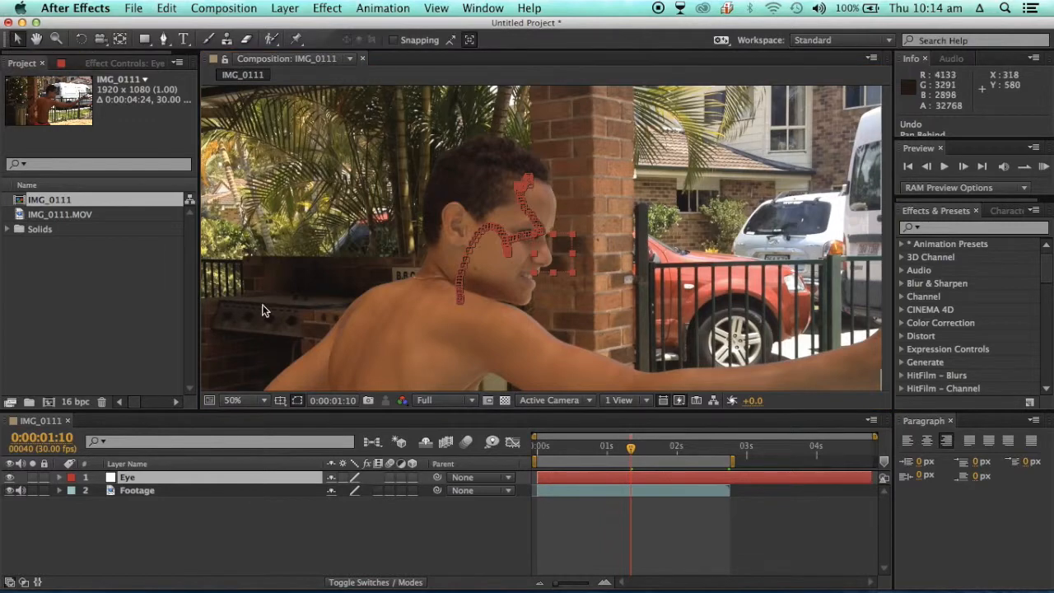
click(223, 532)
Trim the end of the Eye layer to 0:00:02:22, where the Footage layer ends
drag(632, 455, 728, 451)
click(730, 480)
key(alt+bracketright)
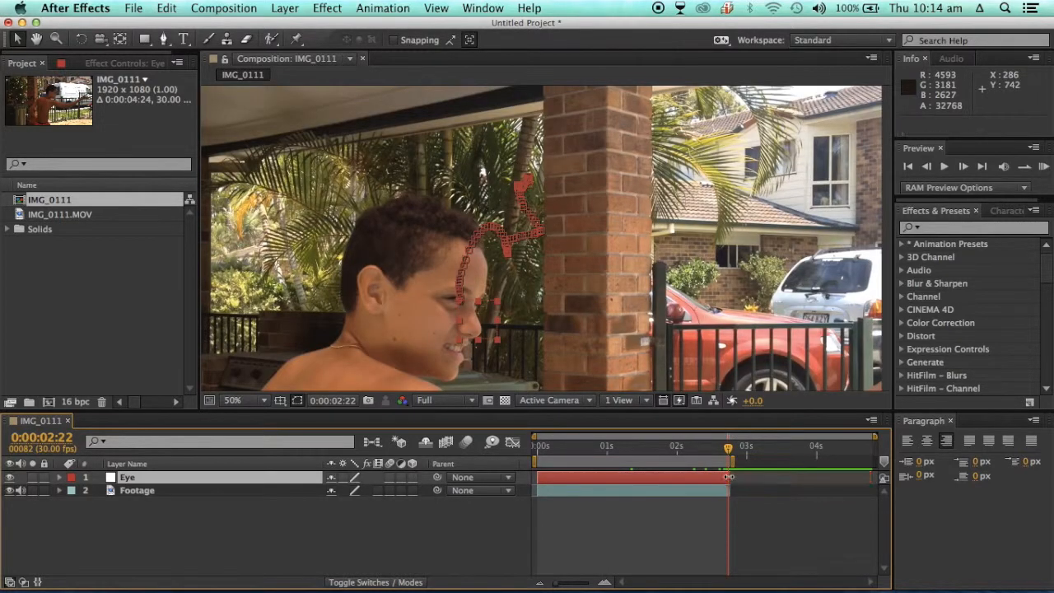
Return to the first frame and add a blue 1920 × 1080 px solid named Eye colour
drag(728, 452, 522, 437)
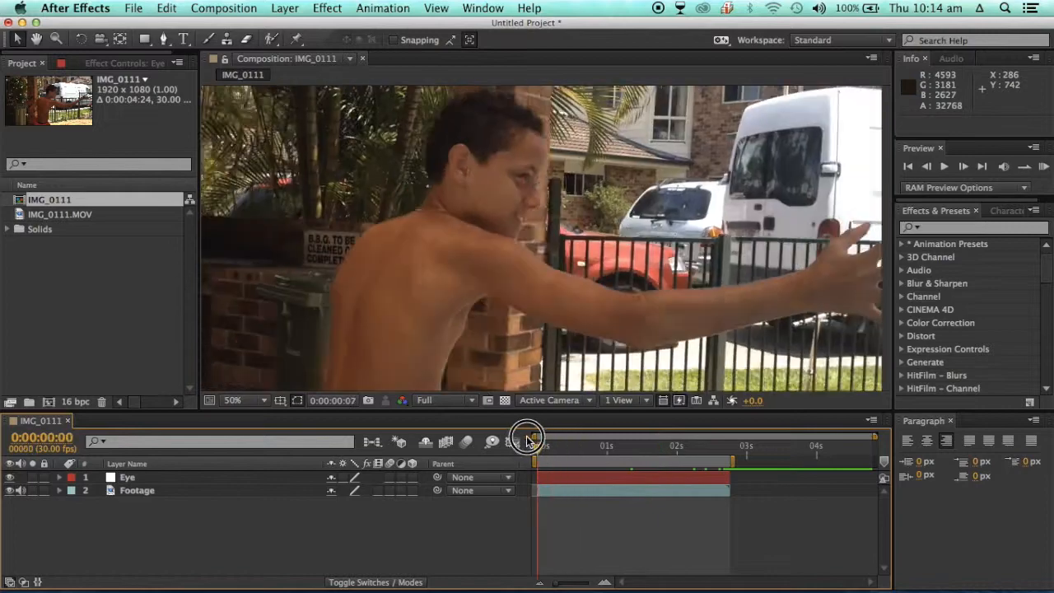
click(235, 401)
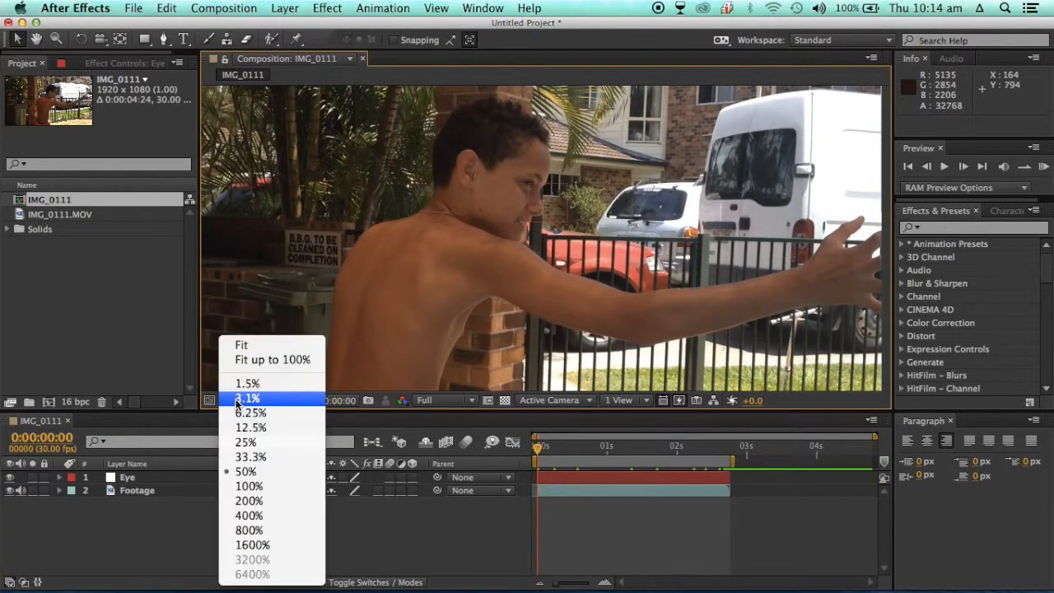
click(260, 359)
right_click(304, 536)
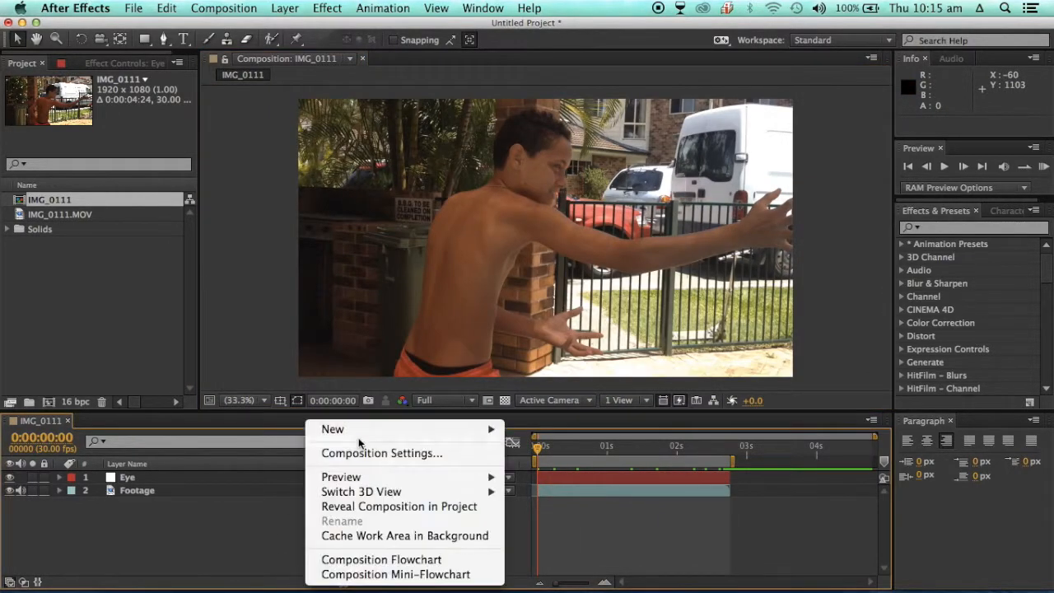
mouse_move(362, 430)
click(525, 469)
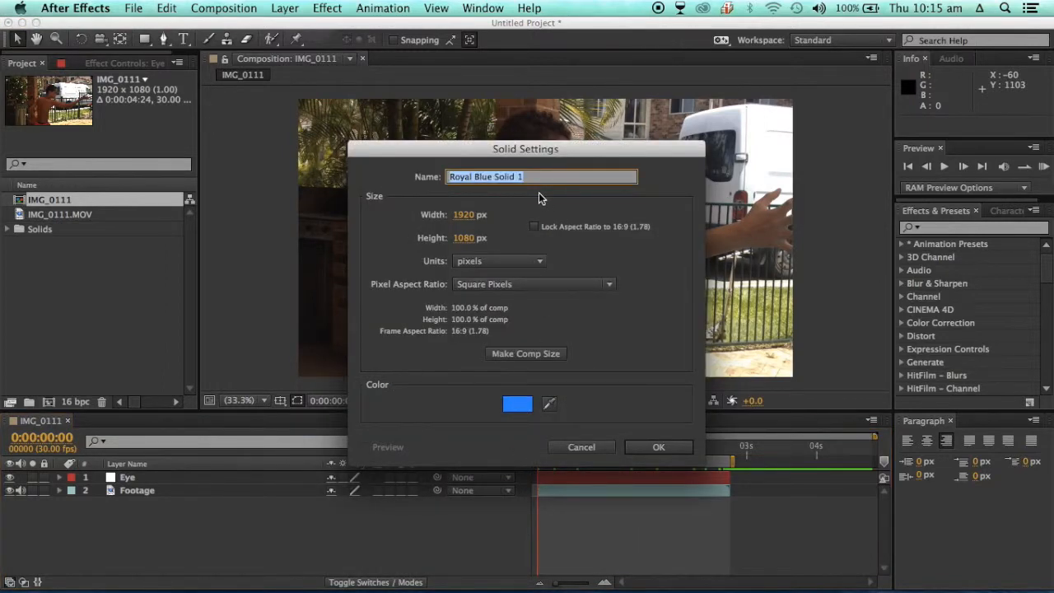
text(Eye colour)
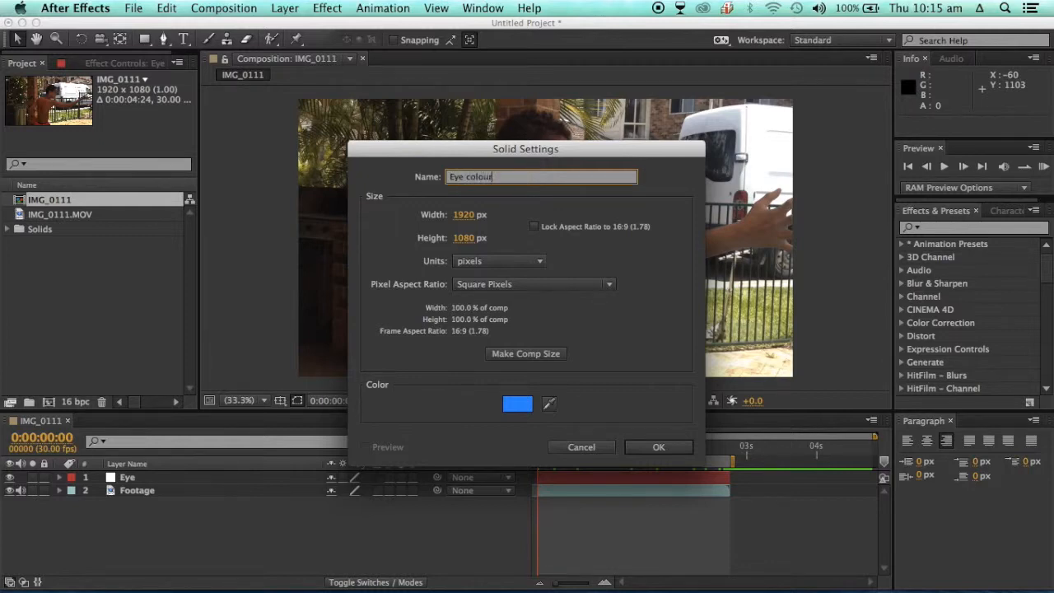
click(653, 446)
Find the Stylize Glow effect, apply it to the Eye colour solid and collapse its settings
click(970, 232)
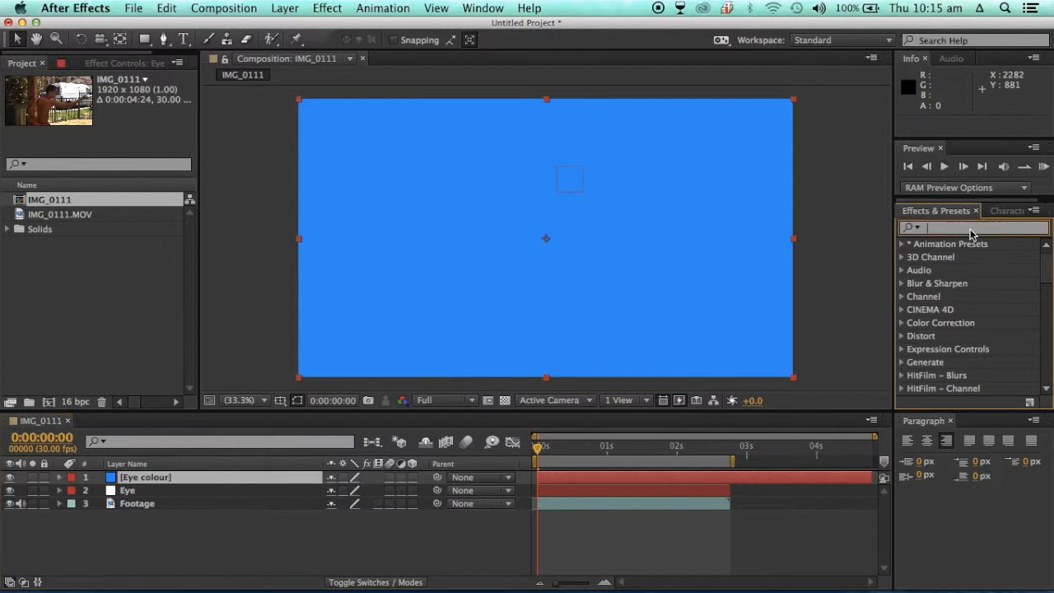
text(glow)
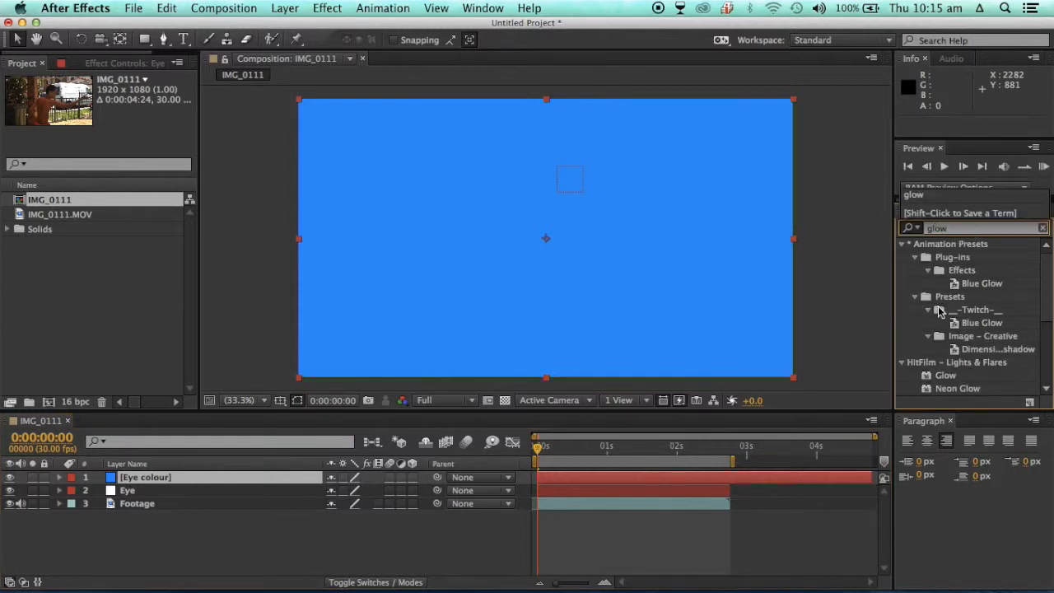
scroll(940, 311, down, 5)
drag(929, 312, 717, 321)
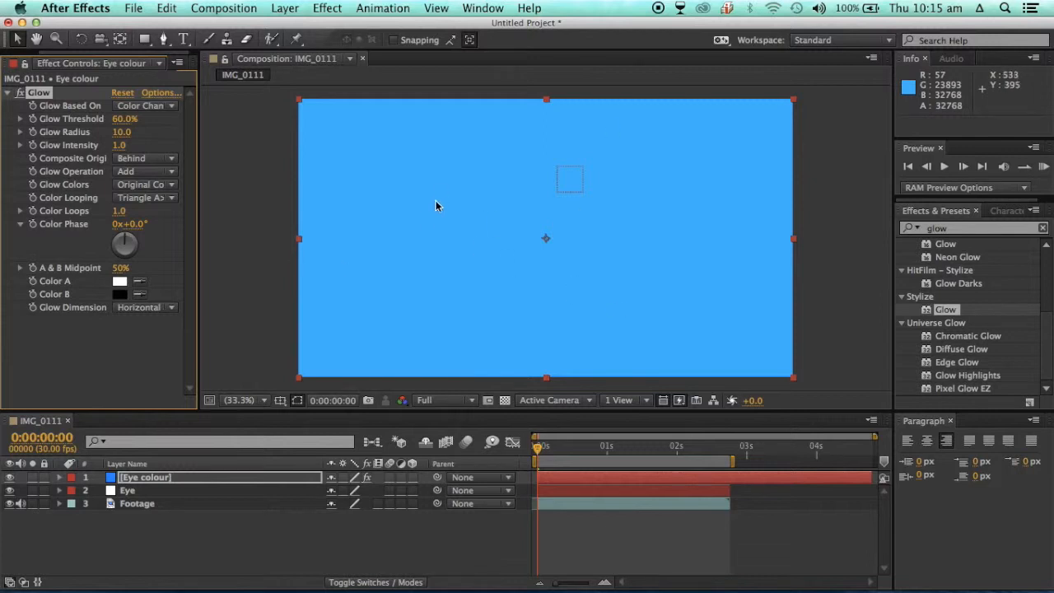
click(9, 94)
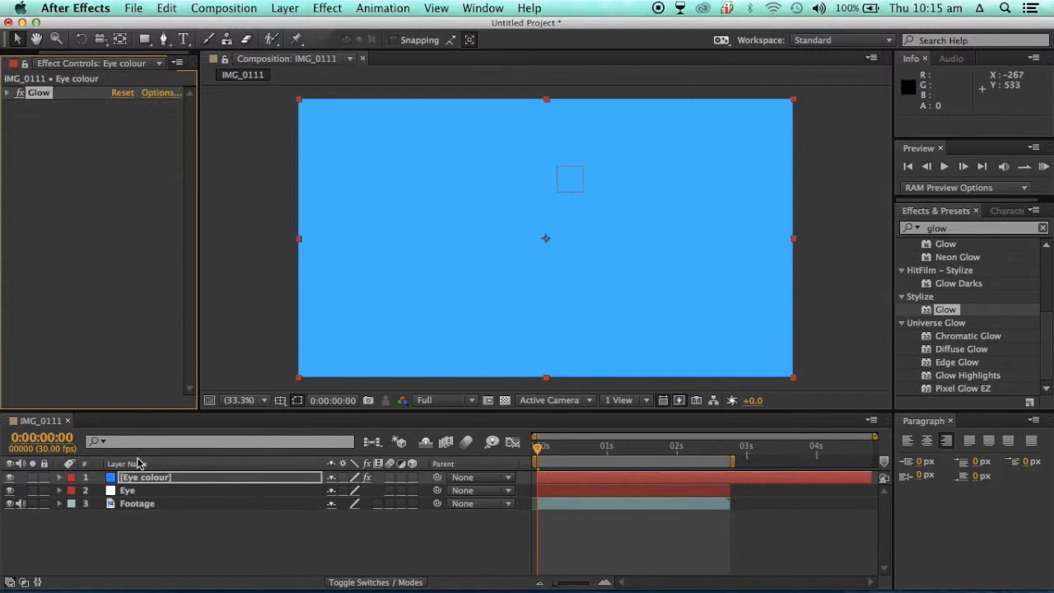
Set the Eye colour layer's opacity to 10%
key(t)
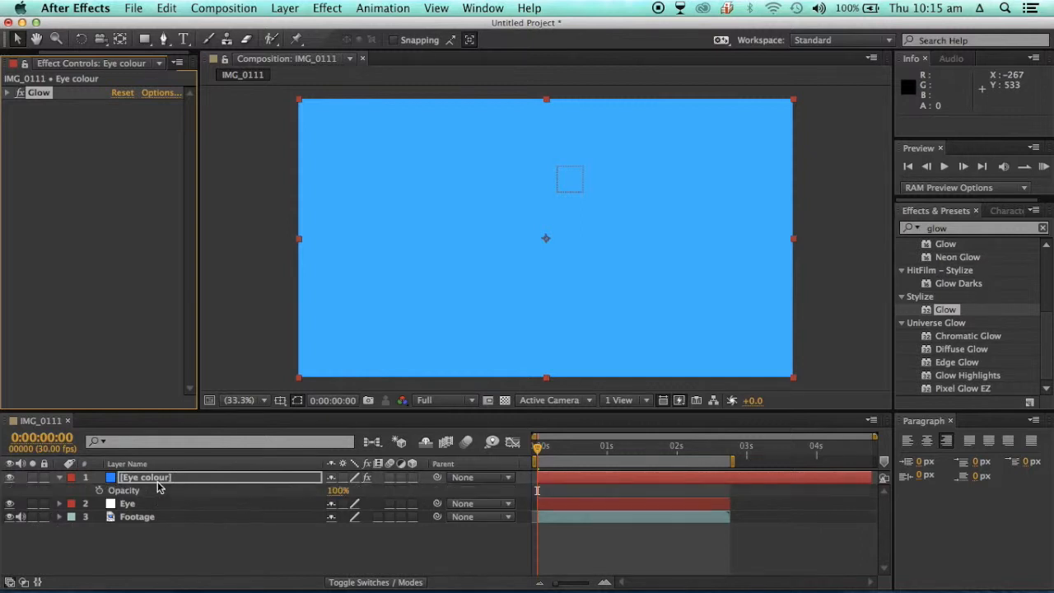
click(337, 490)
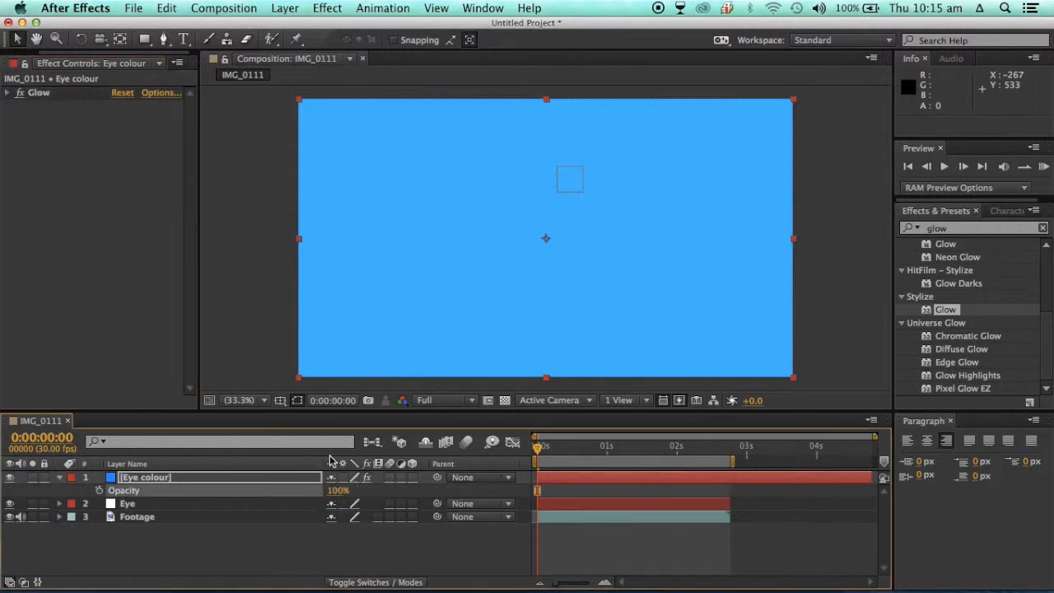
click(340, 491)
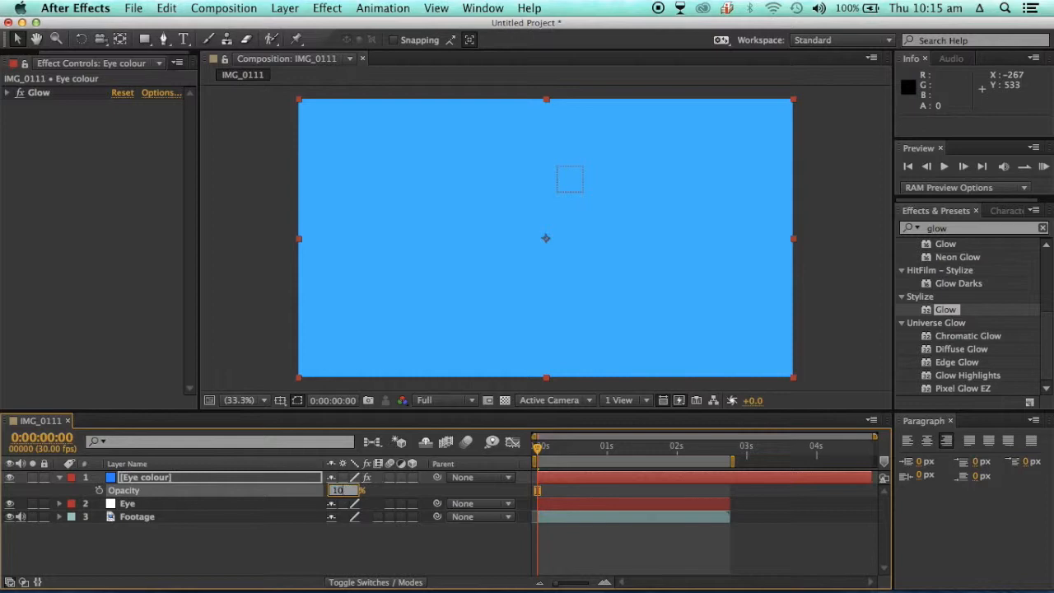
key(Return)
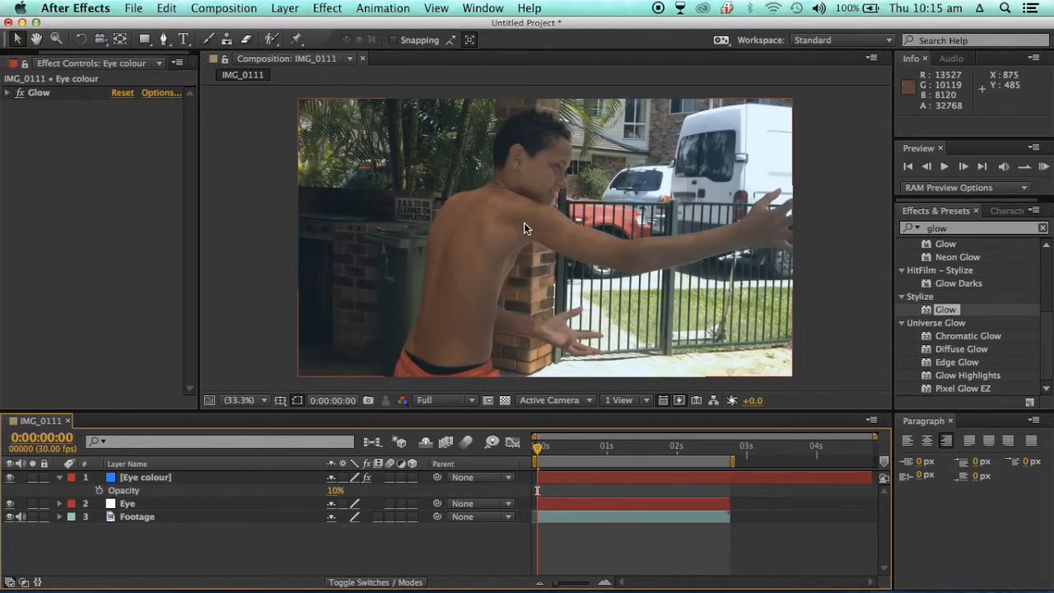
Try to outline the boy's eye at 400% magnification with the Pen tool, and delete the resulting shape layer
scroll(524, 223, up, 3)
key(h)
scroll(523, 222, down, 2)
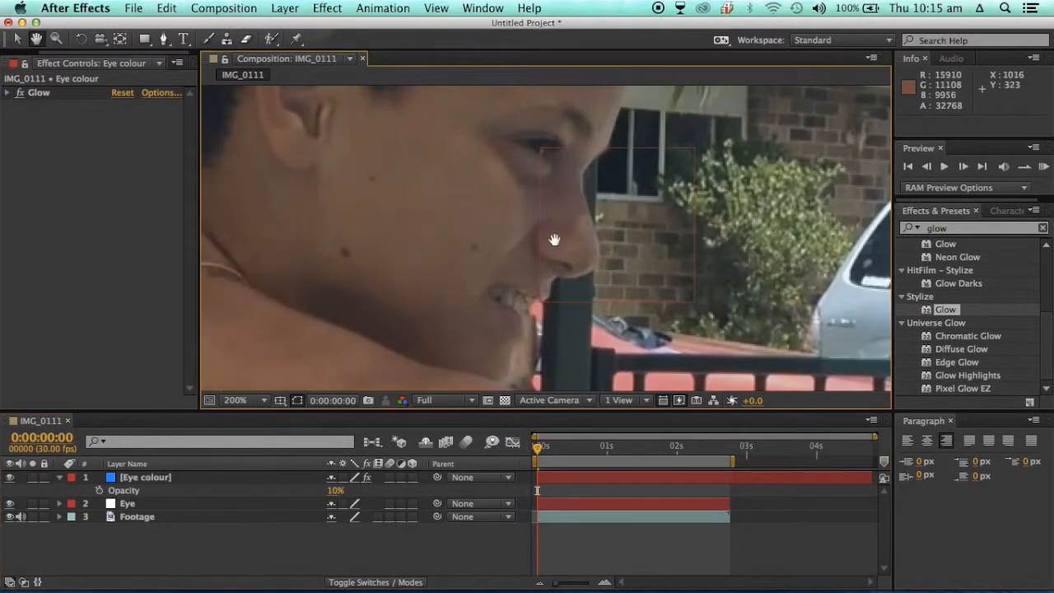
scroll(554, 240, up, 4)
drag(554, 240, 548, 354)
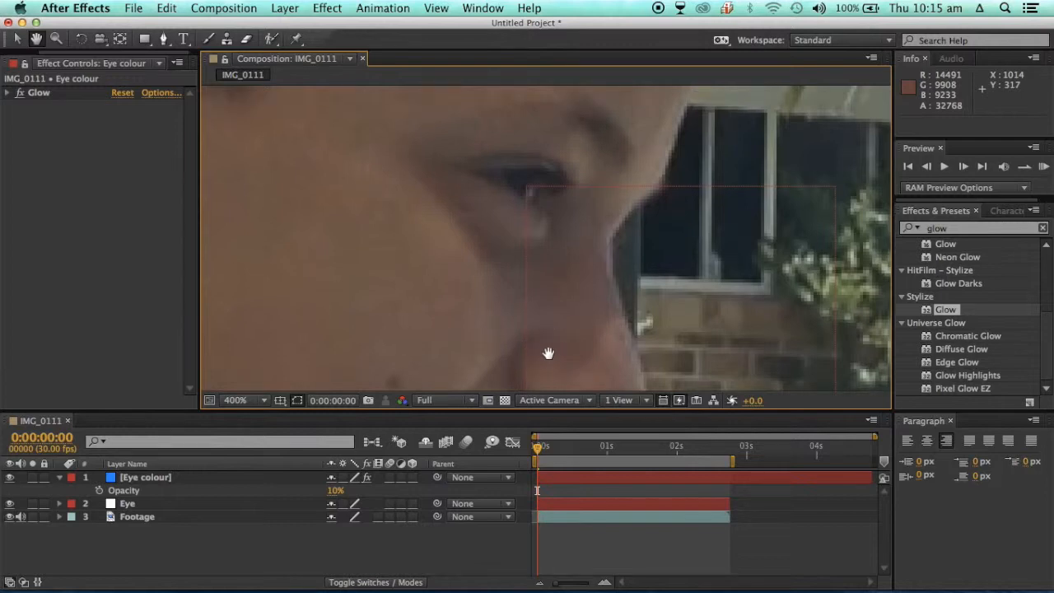
click(163, 39)
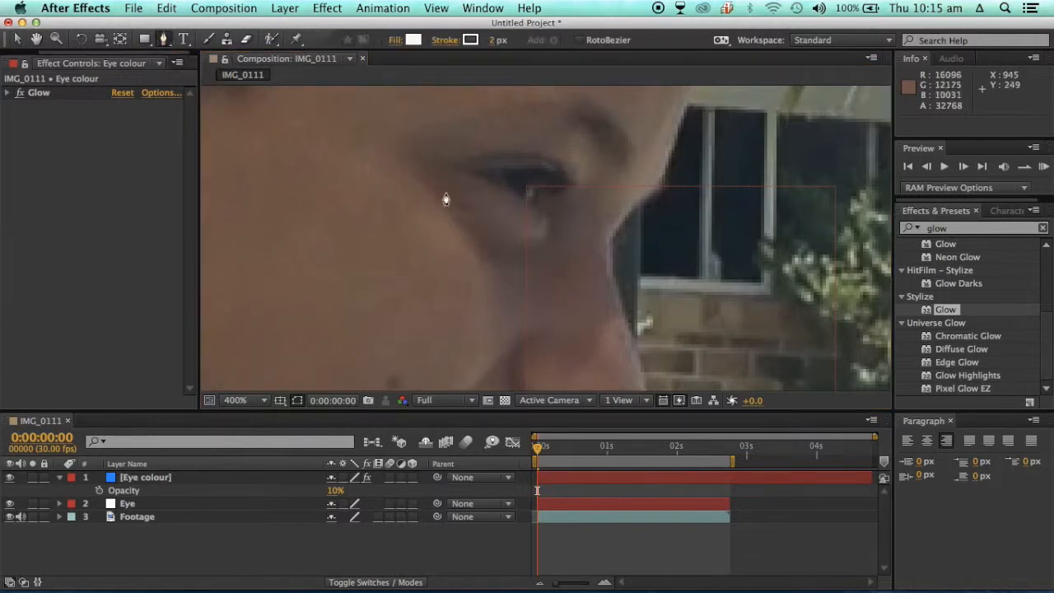
click(471, 171)
click(489, 183)
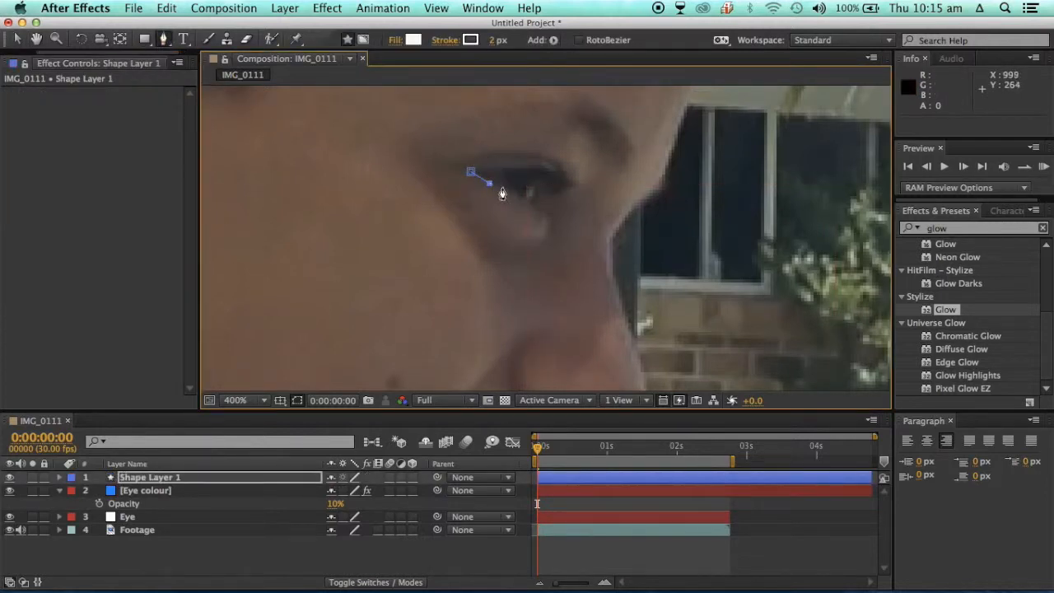
click(560, 475)
key(Delete)
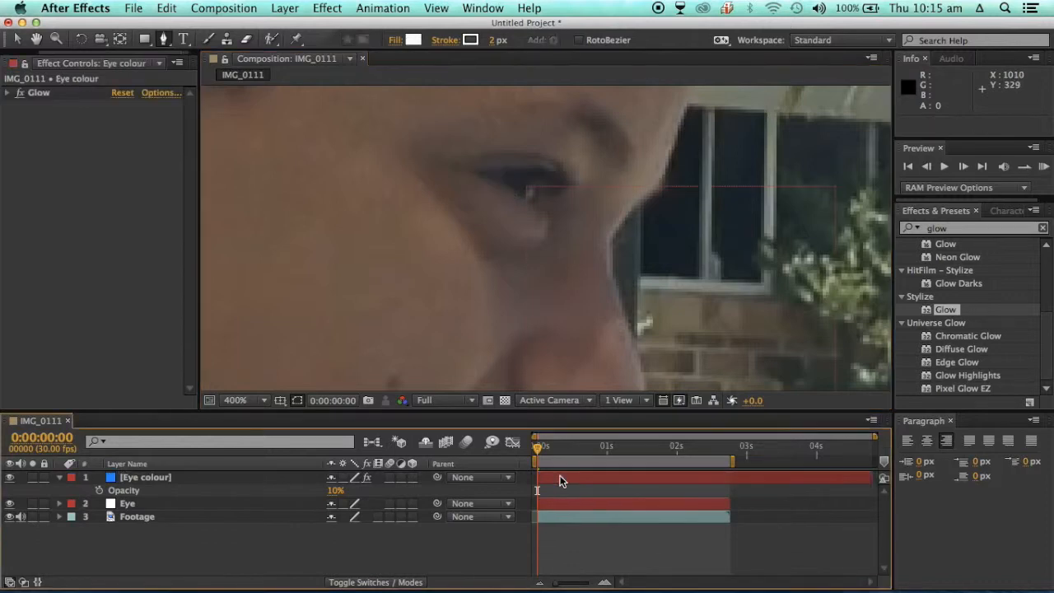
Draw a closed Pen tool mask around the boy's visible eye on the Eye colour solid
click(560, 477)
click(470, 171)
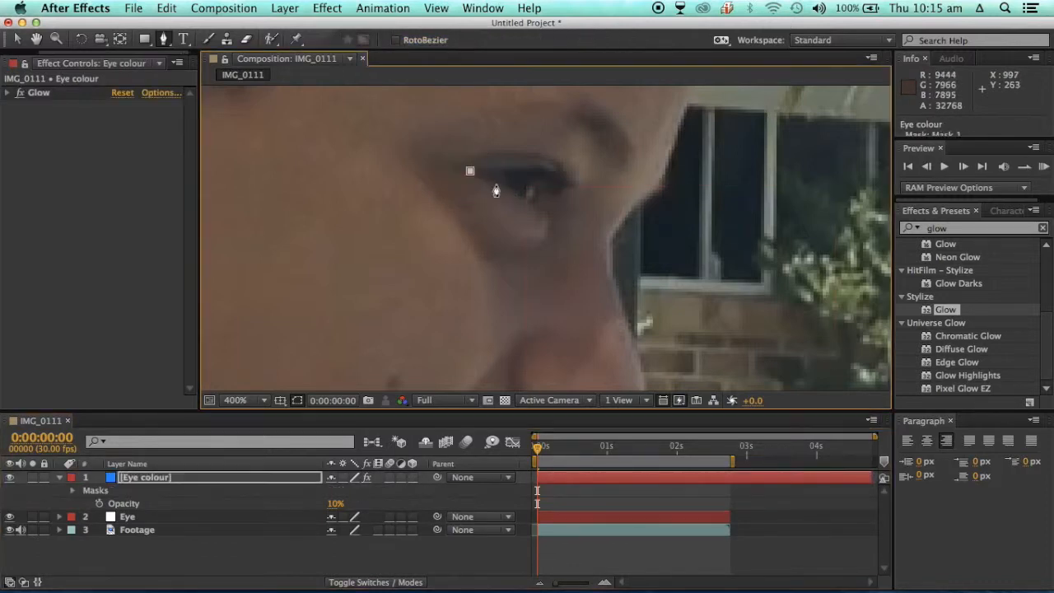
click(495, 183)
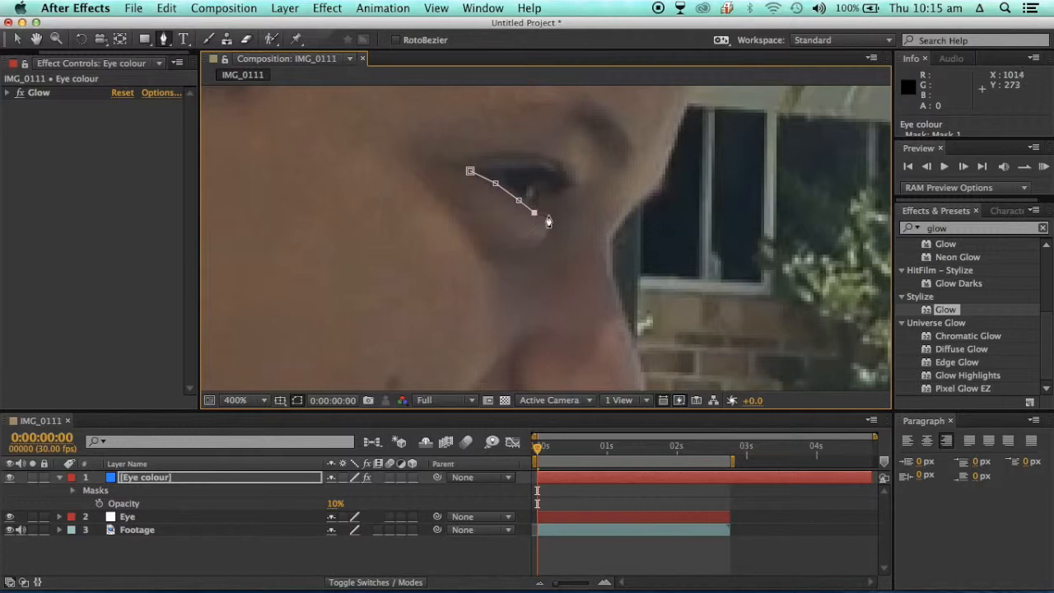
click(548, 214)
click(545, 206)
click(554, 197)
click(556, 179)
click(504, 170)
click(470, 171)
key(v)
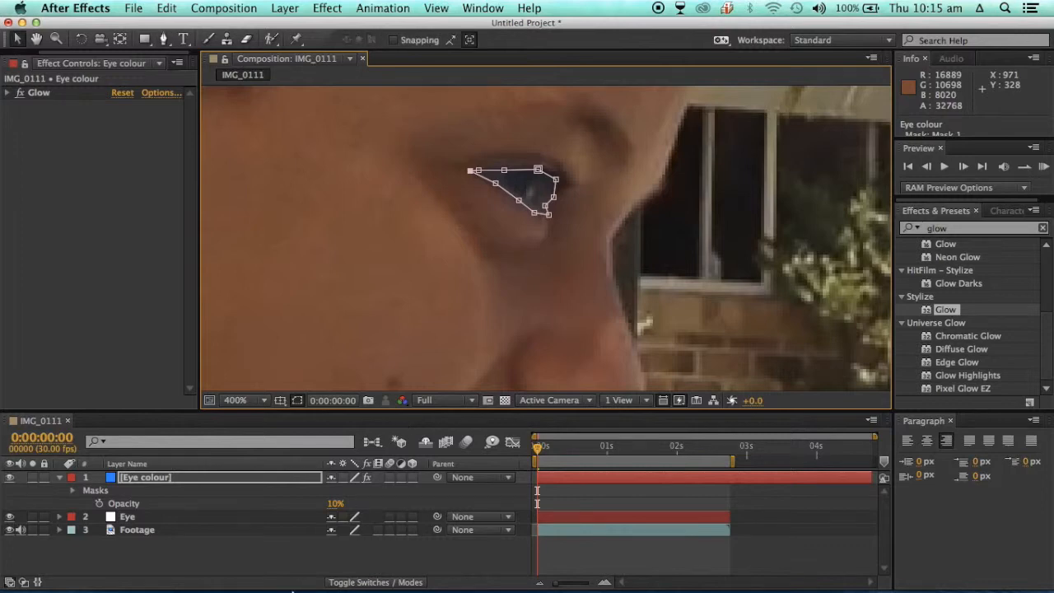
Raise the Eye colour layer's opacity and set its mask feather to 4 pixels
drag(336, 504, 347, 511)
click(346, 574)
click(276, 479)
key(f)
drag(346, 508, 351, 509)
click(338, 572)
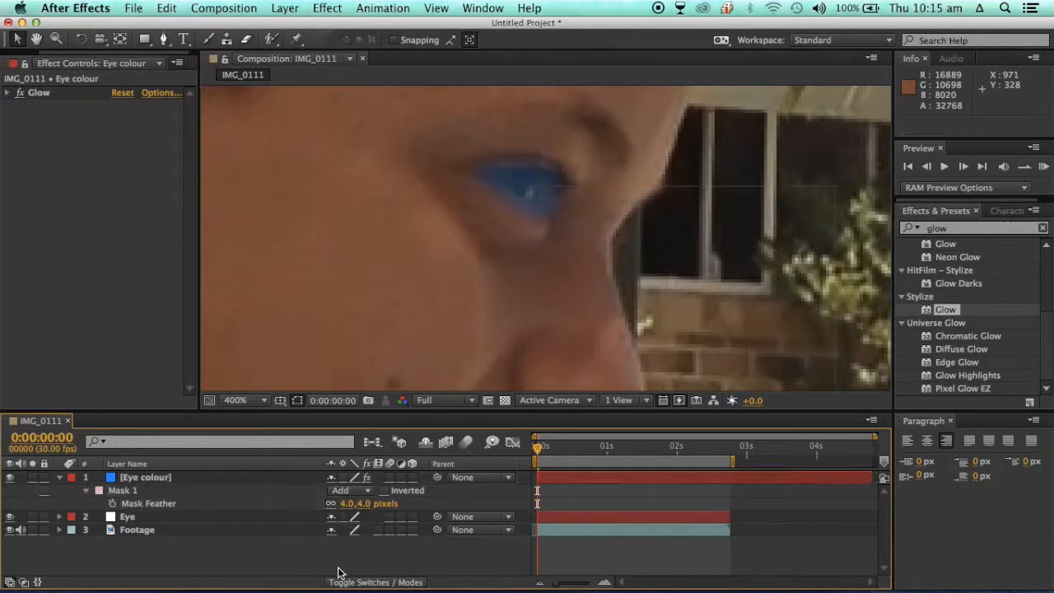
scroll(516, 313, down, 4)
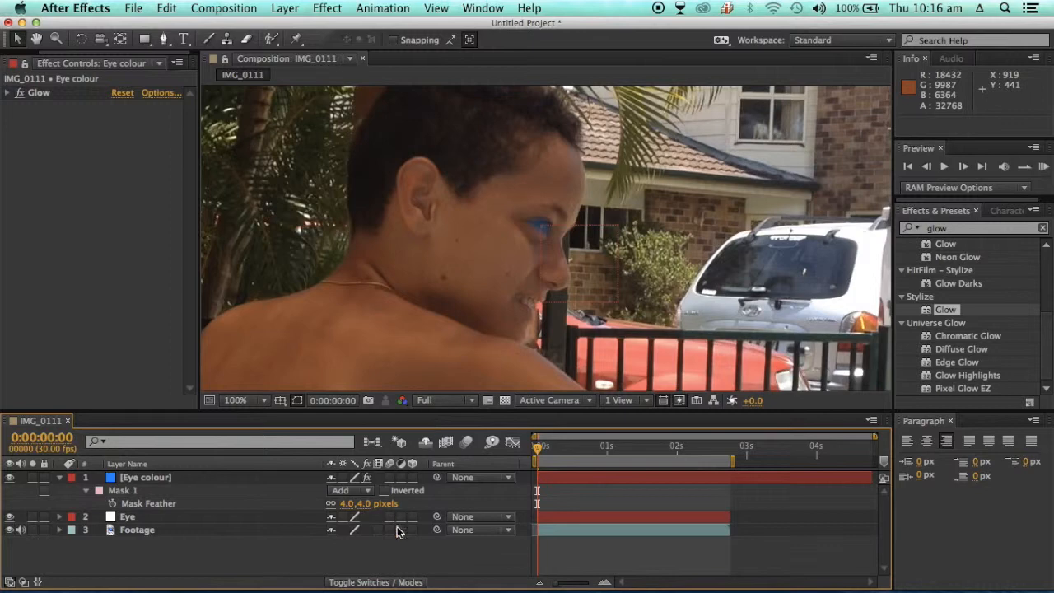
Parent the Eye colour layer to the Eye null
right_click(534, 266)
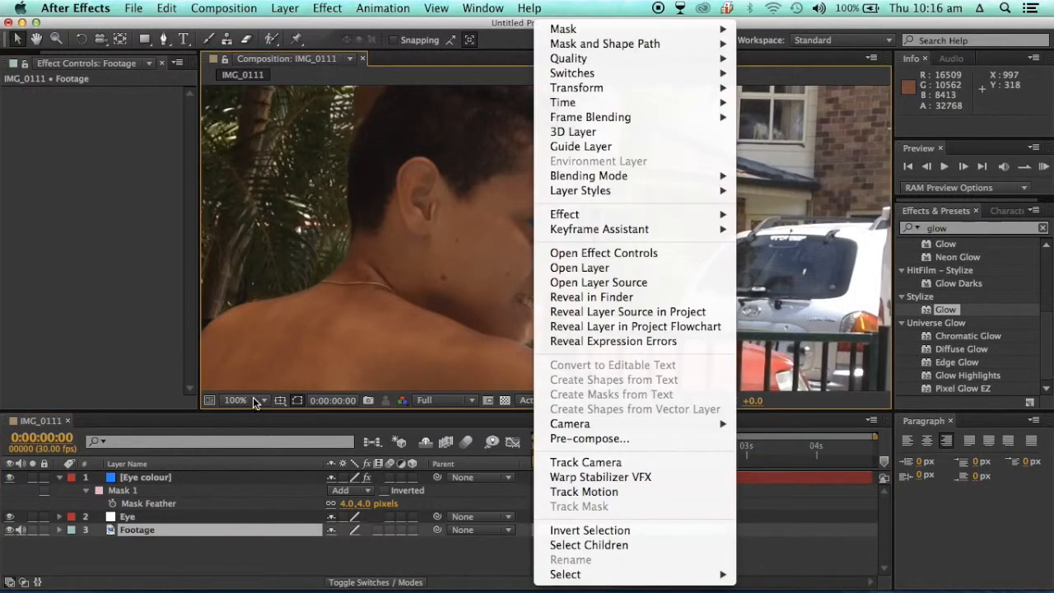
click(251, 541)
click(245, 400)
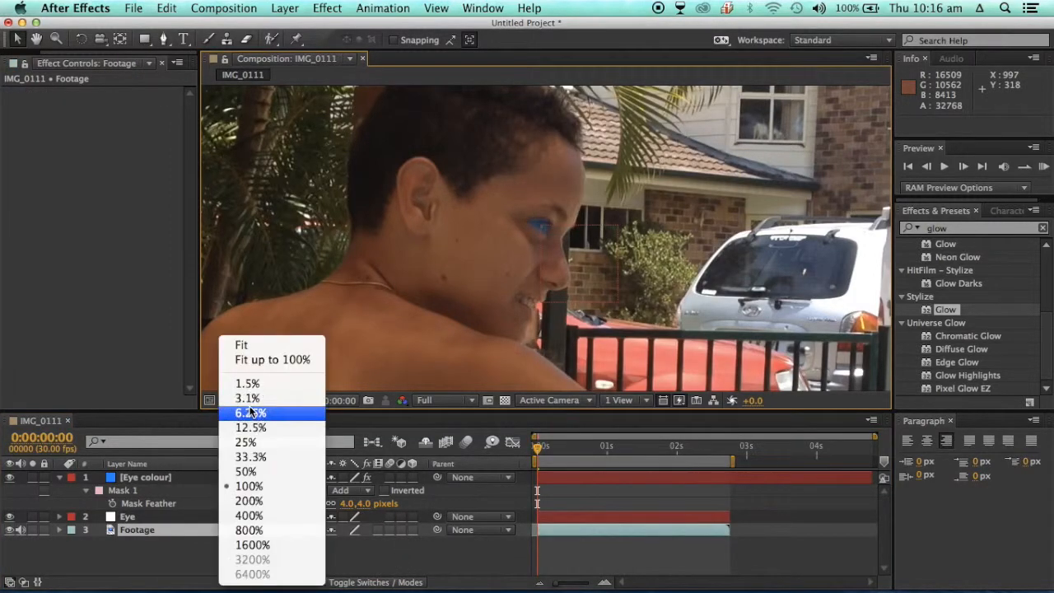
click(239, 360)
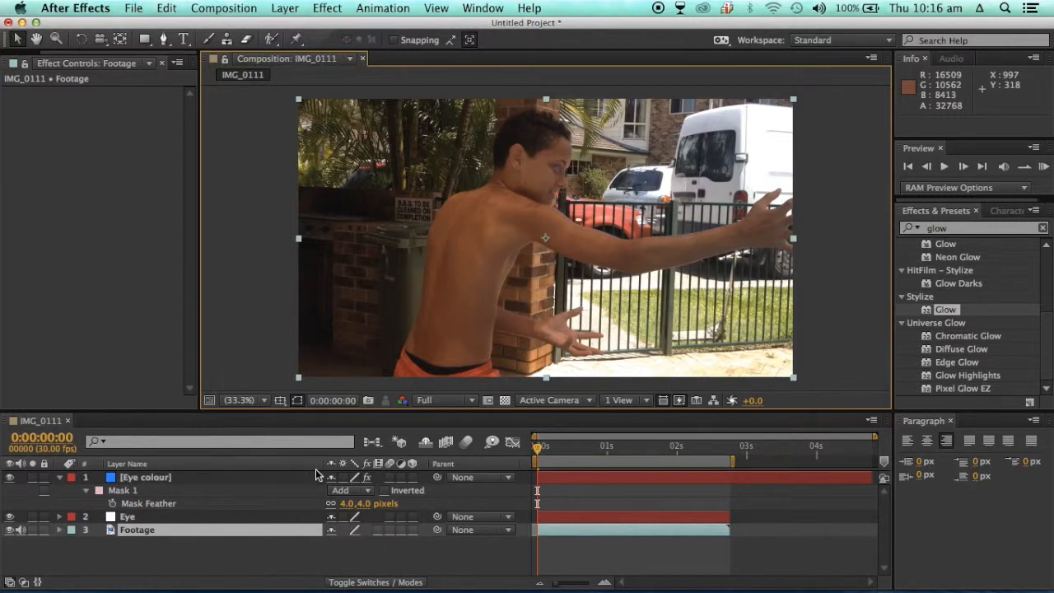
click(459, 480)
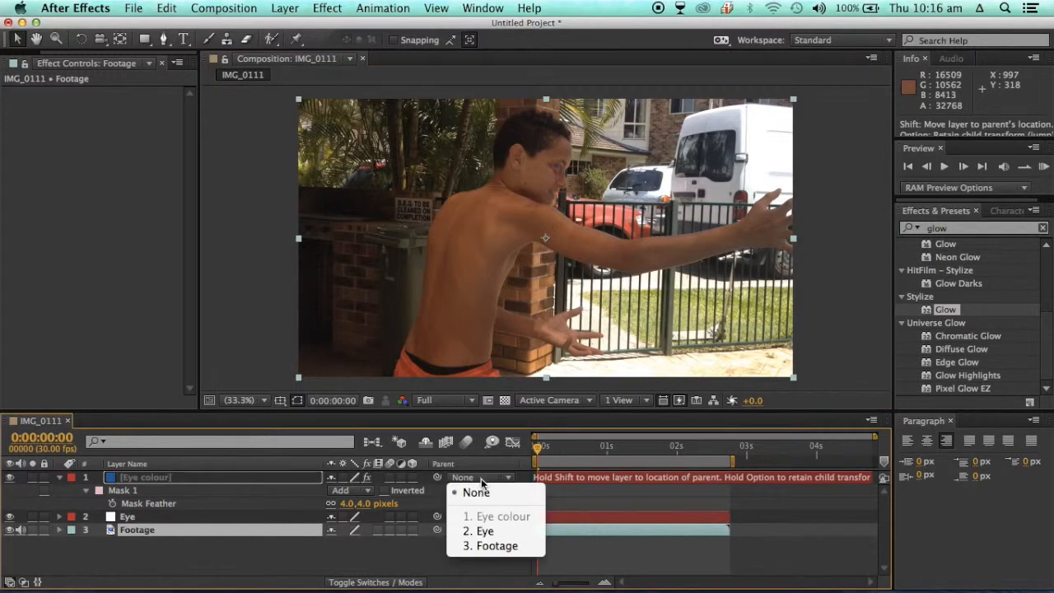
click(476, 476)
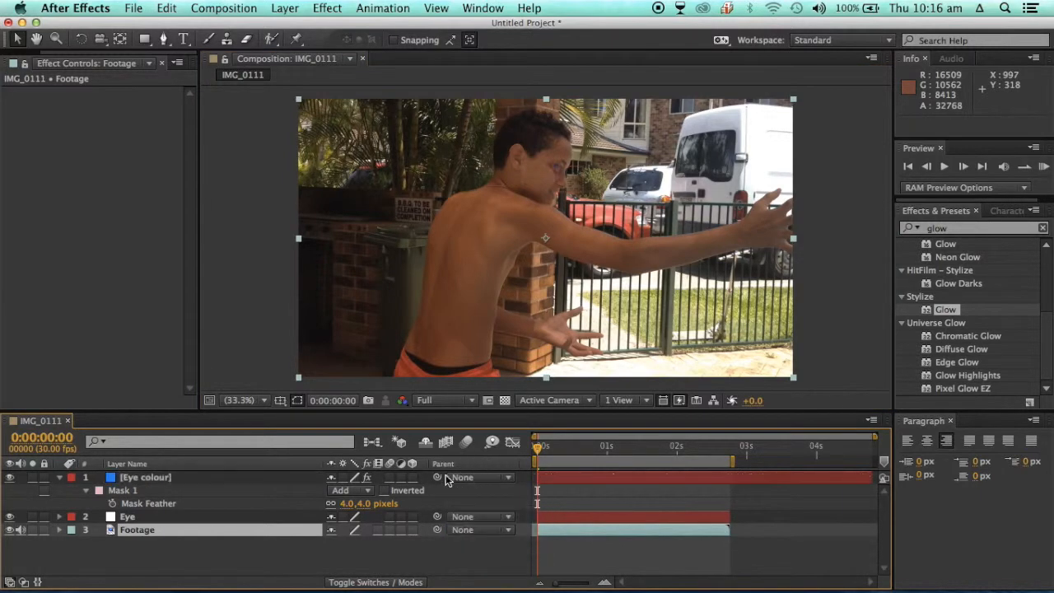
click(404, 490)
drag(437, 476, 122, 520)
click(145, 559)
Play back the shot and inspect up close how well the eye colour follows the boy's eye
key(space)
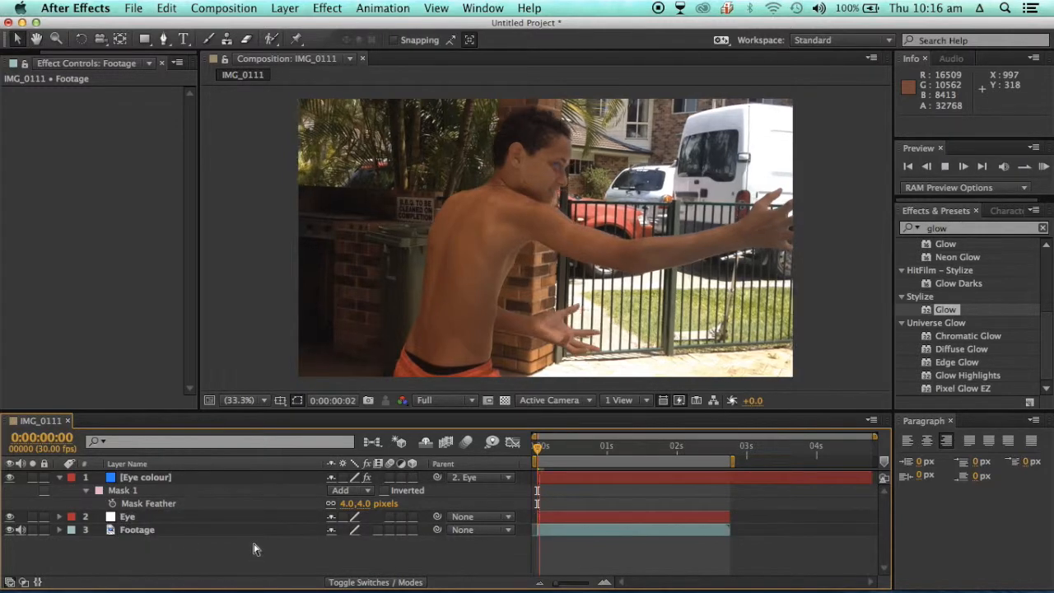
key(space)
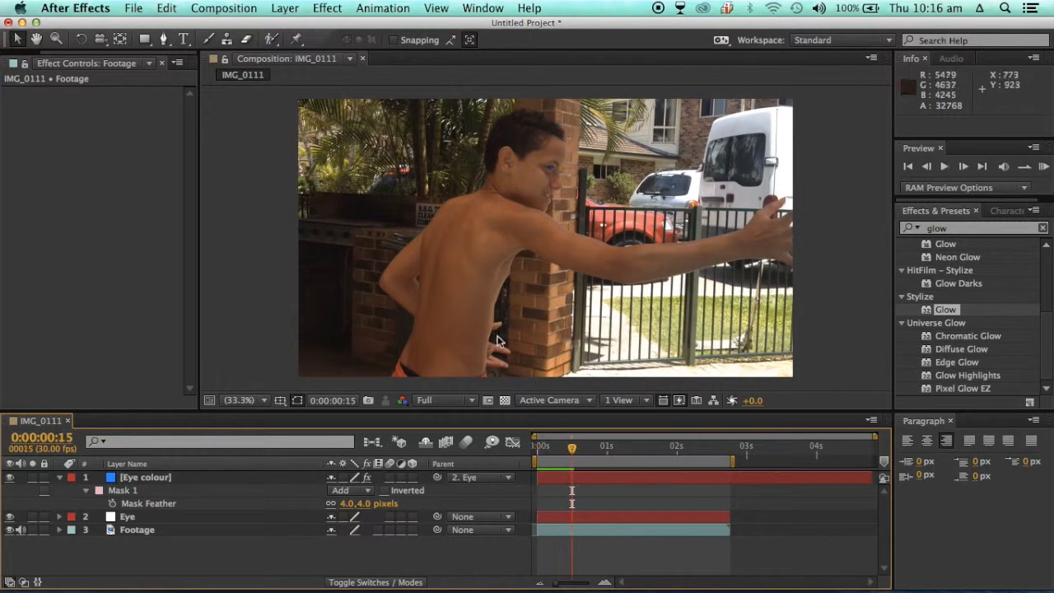
scroll(552, 167, up, 5)
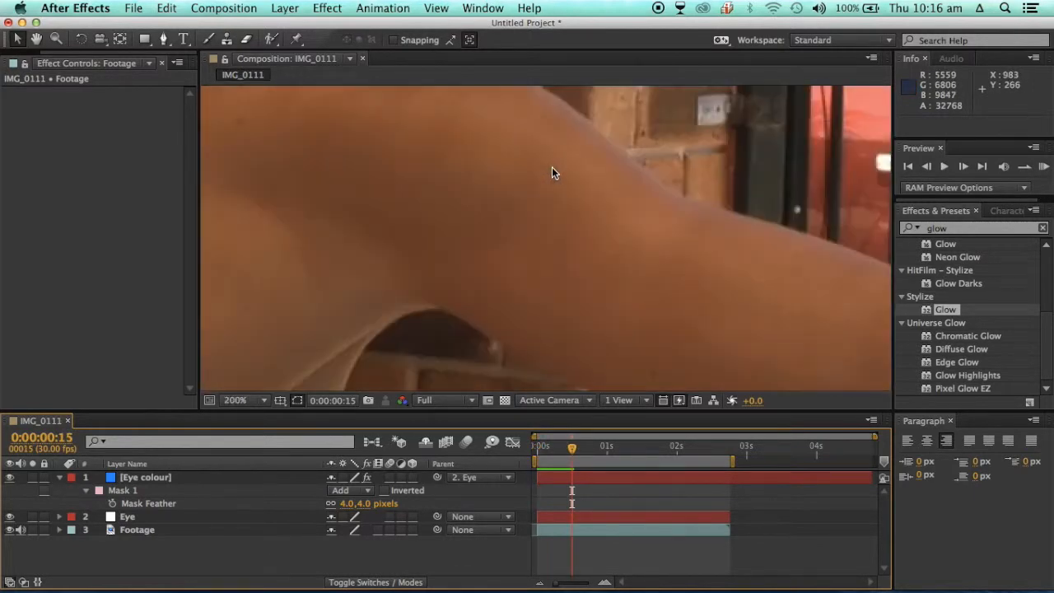
key(space)
drag(581, 158, 461, 453)
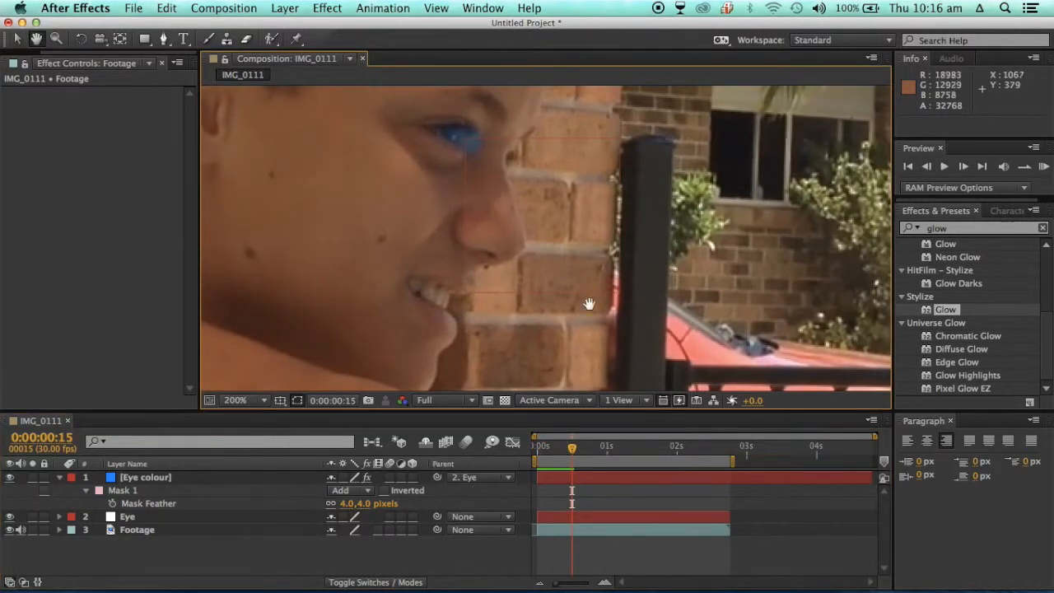
click(463, 144)
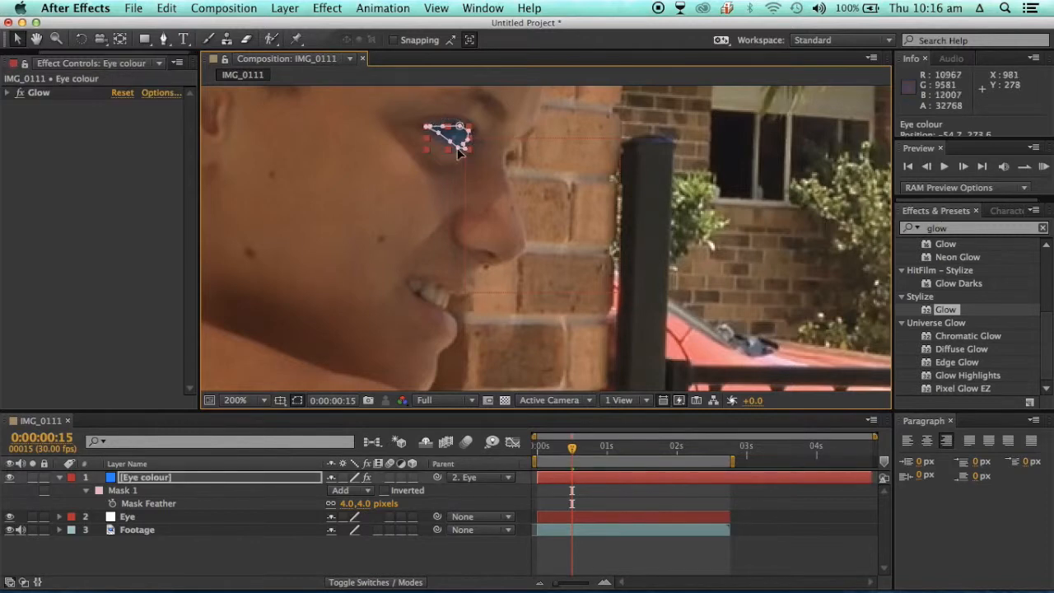
mouse_move(574, 455)
mouse_down()
mouse_move(549, 449)
mouse_move(590, 447)
mouse_up()
click(459, 558)
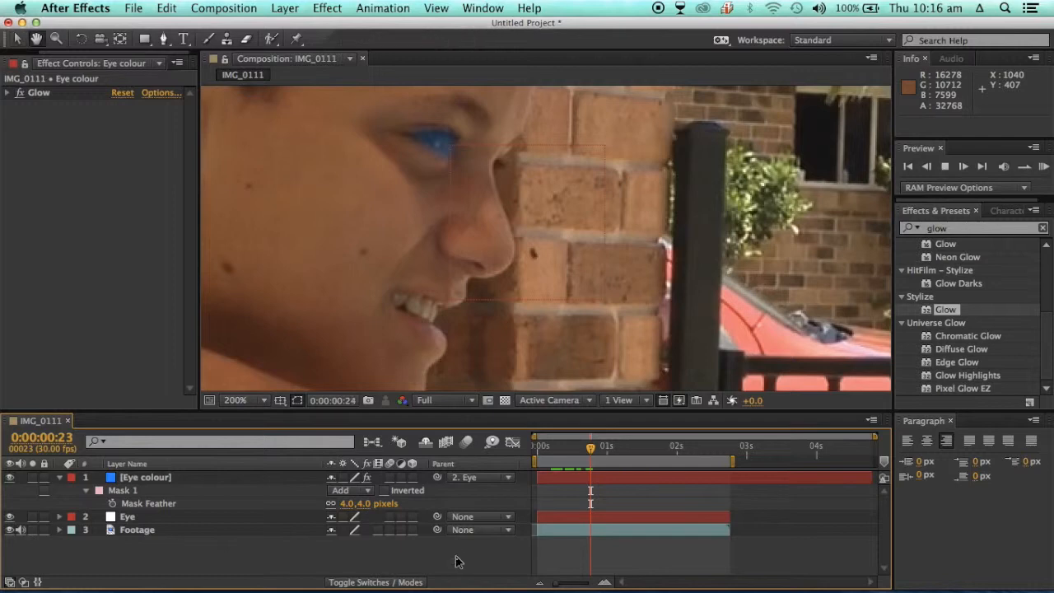
key(space)
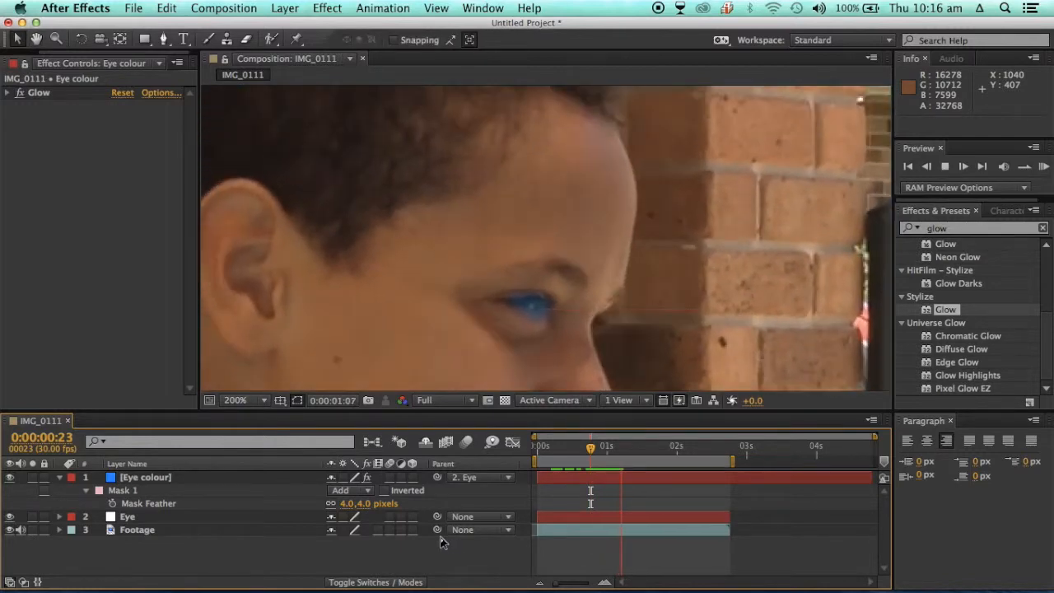
key(space)
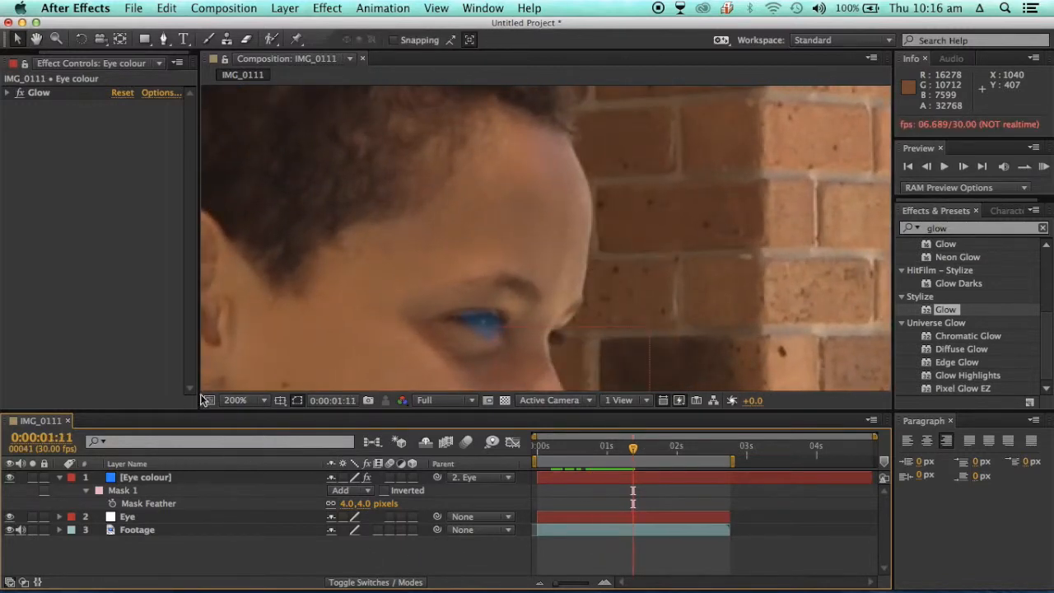
click(232, 401)
click(244, 341)
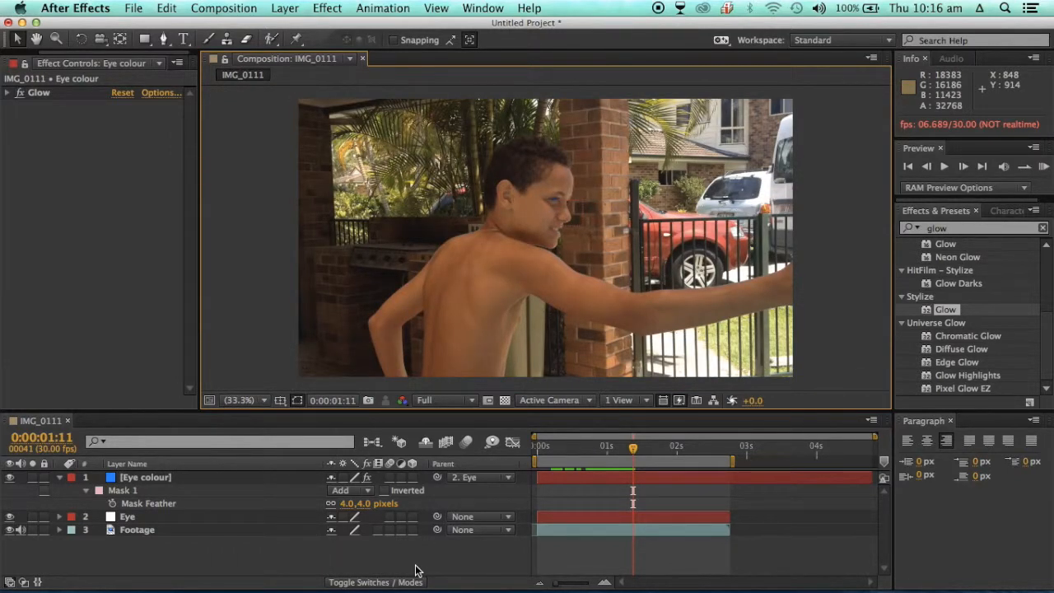
Set the Eye colour layer's Glow threshold to 100%, radius to 26 and intensity to 1.7
click(9, 93)
drag(119, 133, 224, 121)
click(129, 120)
drag(116, 152, 174, 153)
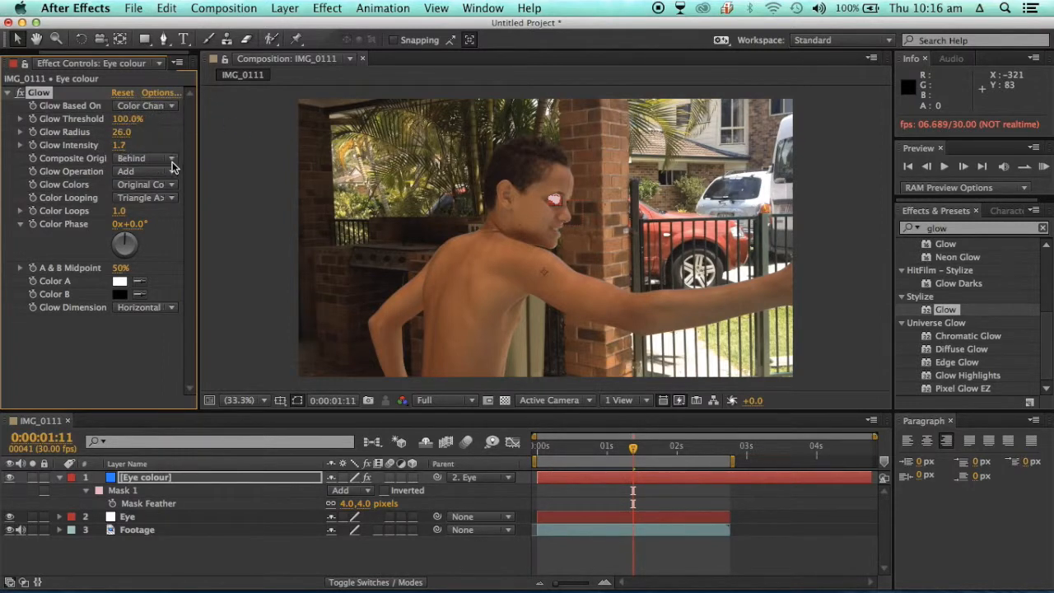
Increase the Glow radius to 79, judging the effect on a close-up of the eye
scroll(553, 241, up, 3)
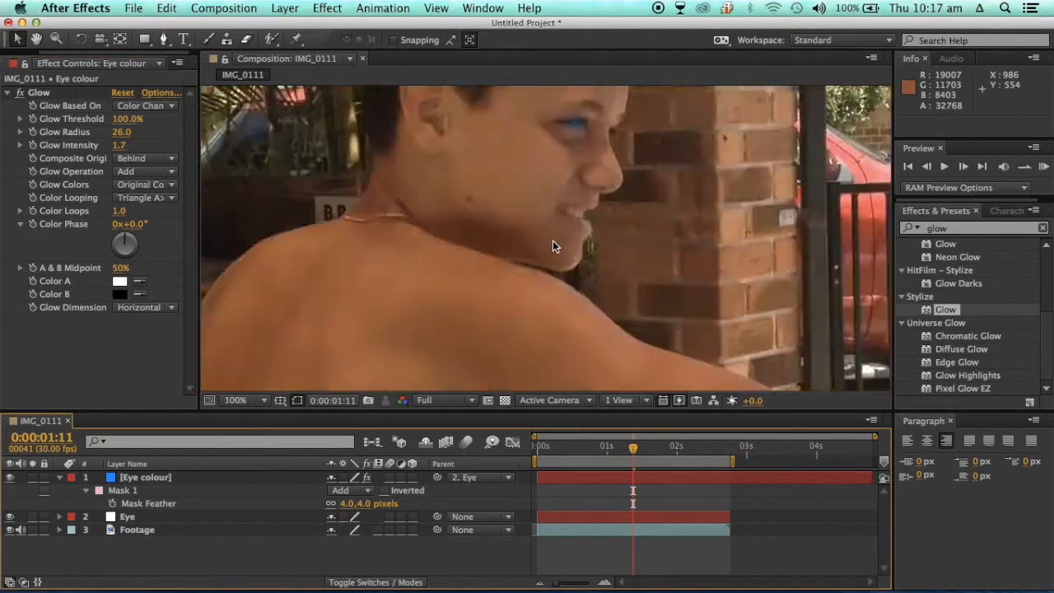
scroll(552, 240, up, 2)
drag(560, 235, 574, 374)
key(v)
drag(121, 131, 84, 142)
click(319, 568)
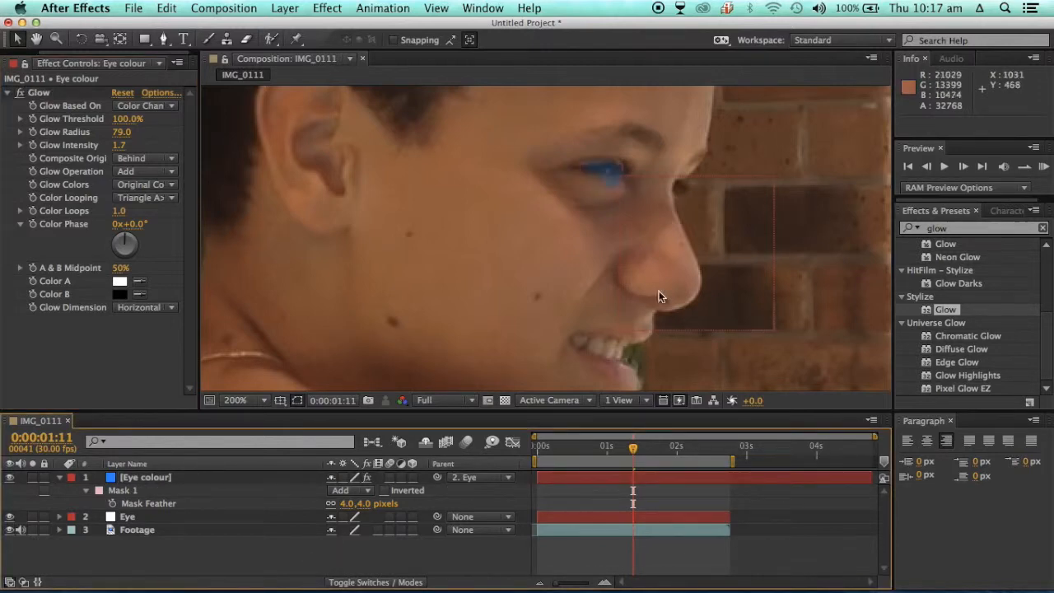
Return to the start of the clip, nudge the eye colour slightly to align with the boy's eye, and go to frame 1
drag(633, 449, 486, 458)
key(h)
drag(556, 327, 541, 481)
key(v)
drag(586, 132, 593, 134)
click(309, 577)
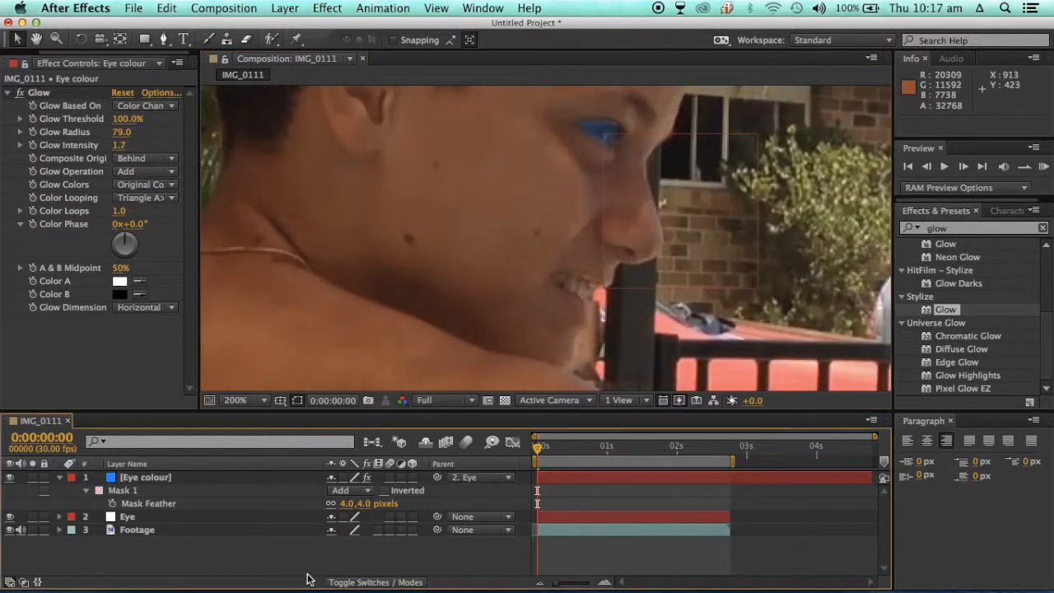
click(536, 449)
drag(535, 449, 539, 447)
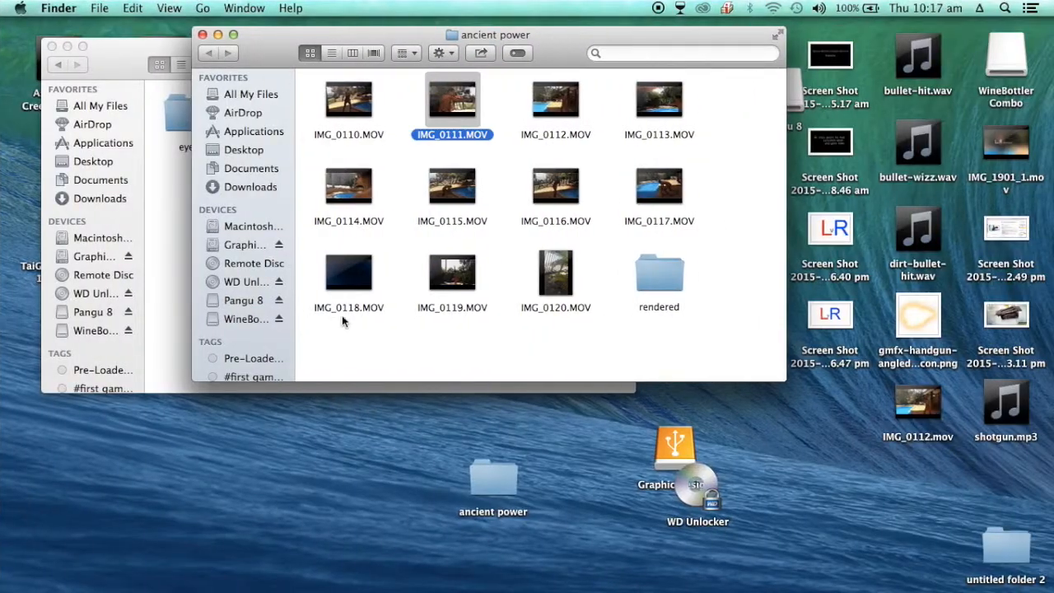
Restore the Scene_013 folder in Finder and preview the of.mov clip
click(166, 202)
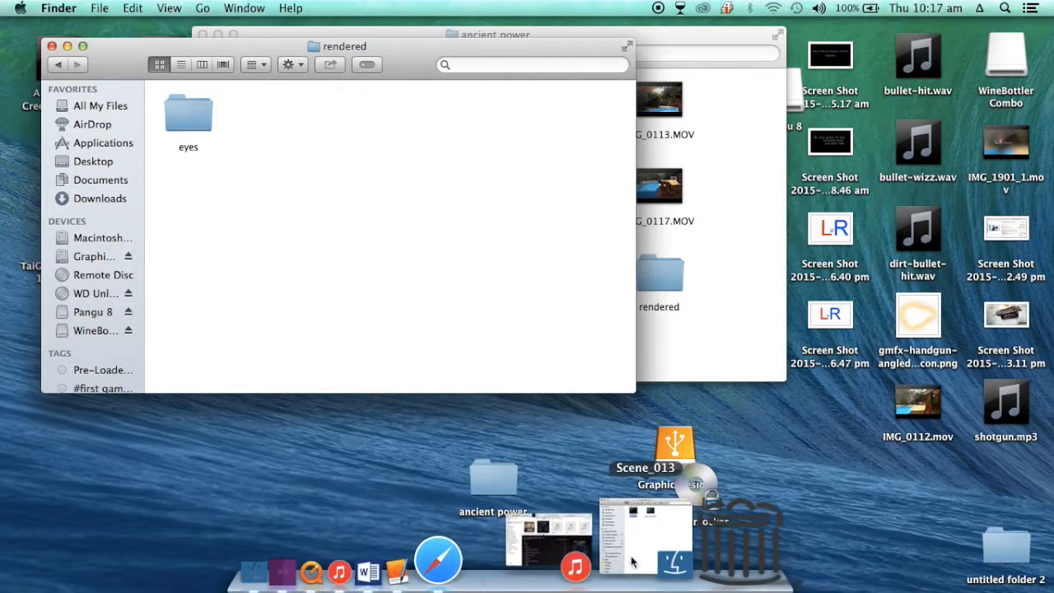
click(710, 555)
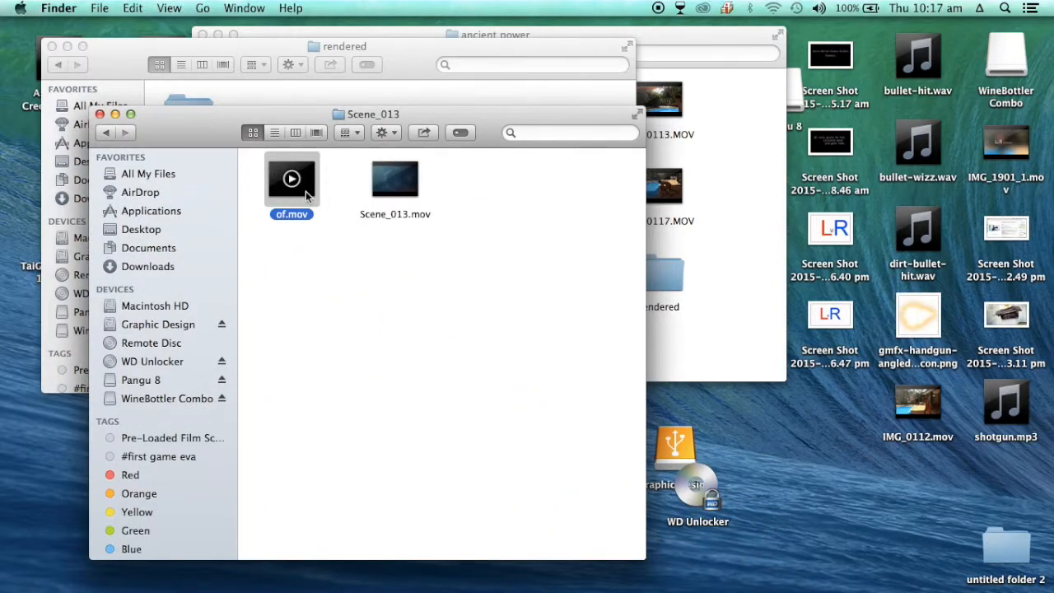
key(space)
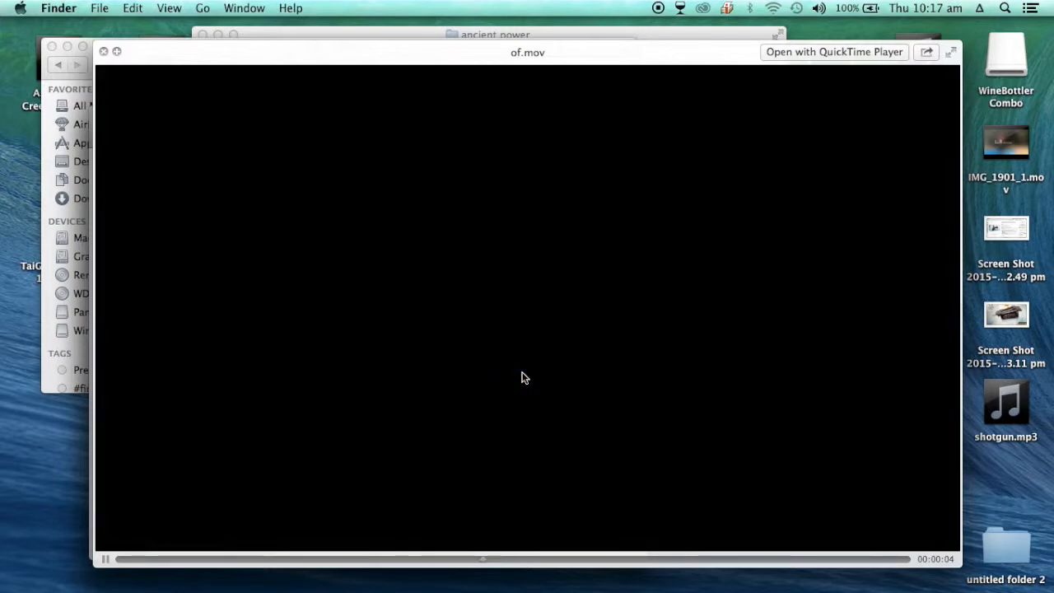
key(space)
Import of.mov into the After Effects project, close the Scene_013 folder and return to After Effects
drag(271, 183, 0, 307)
drag(5, 309, 44, 362)
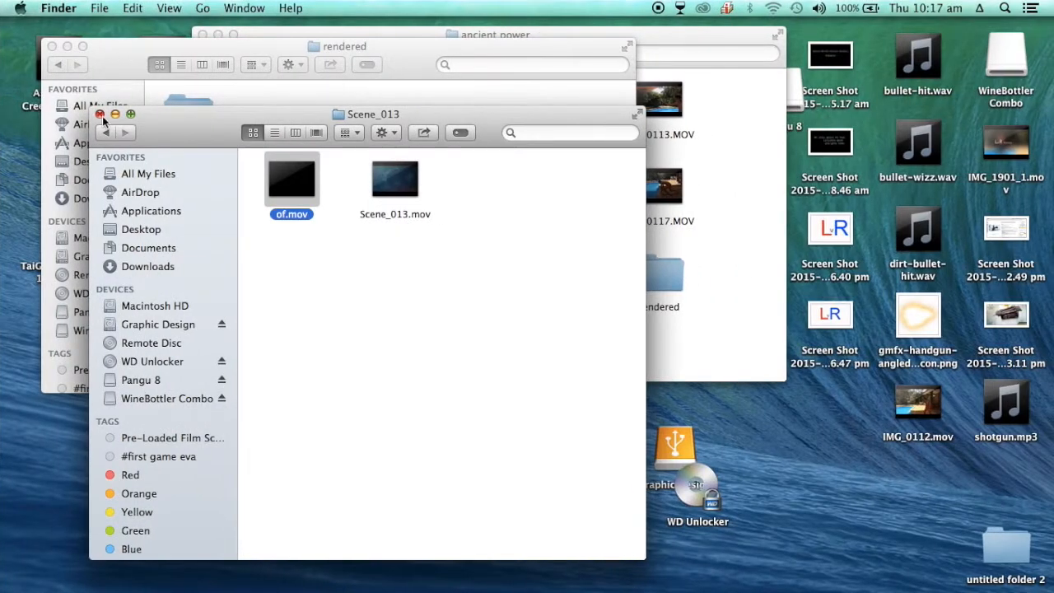
click(98, 111)
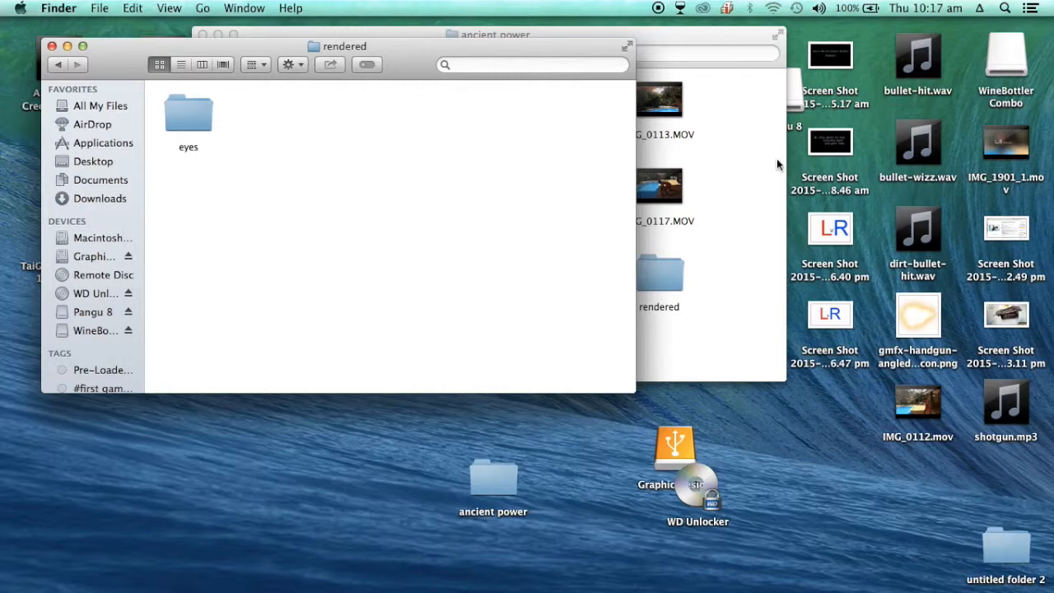
key(ctrl+Left)
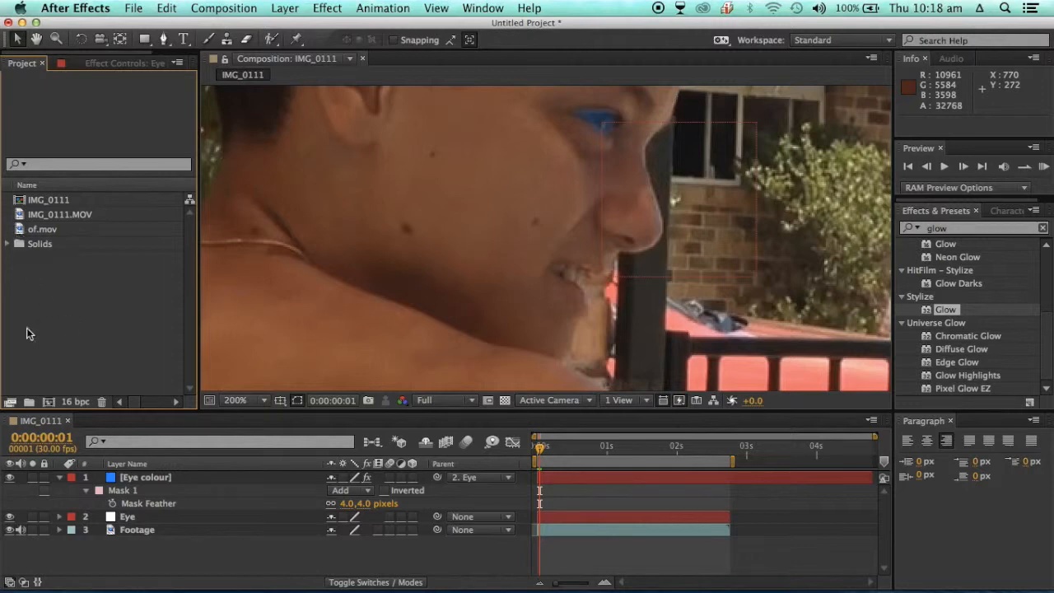
Collapse the Eye colour layer's properties and add of.mov as the top layer of the IMG_0111 composition
click(59, 477)
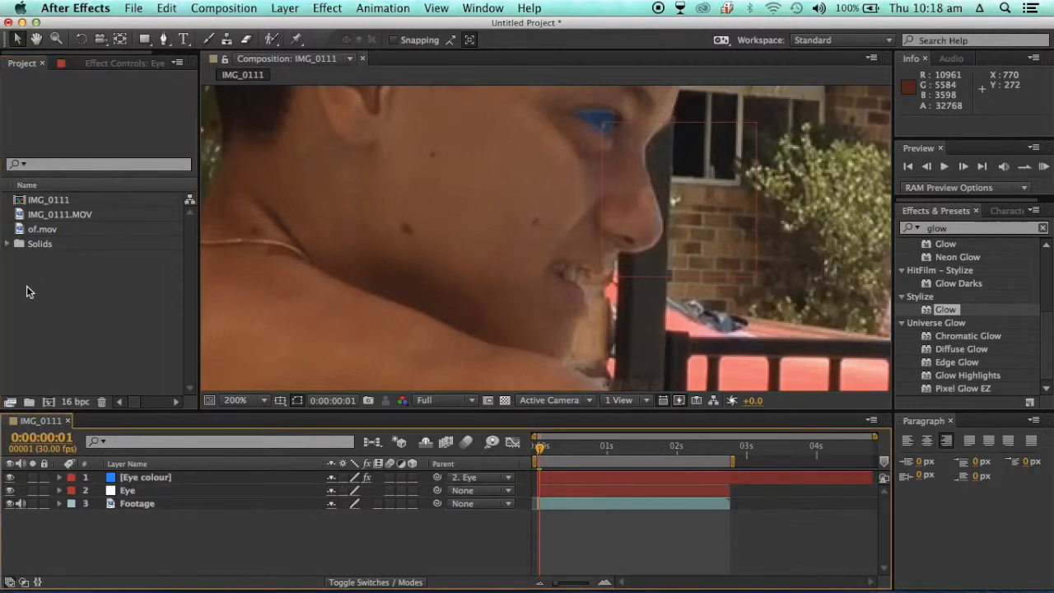
click(33, 228)
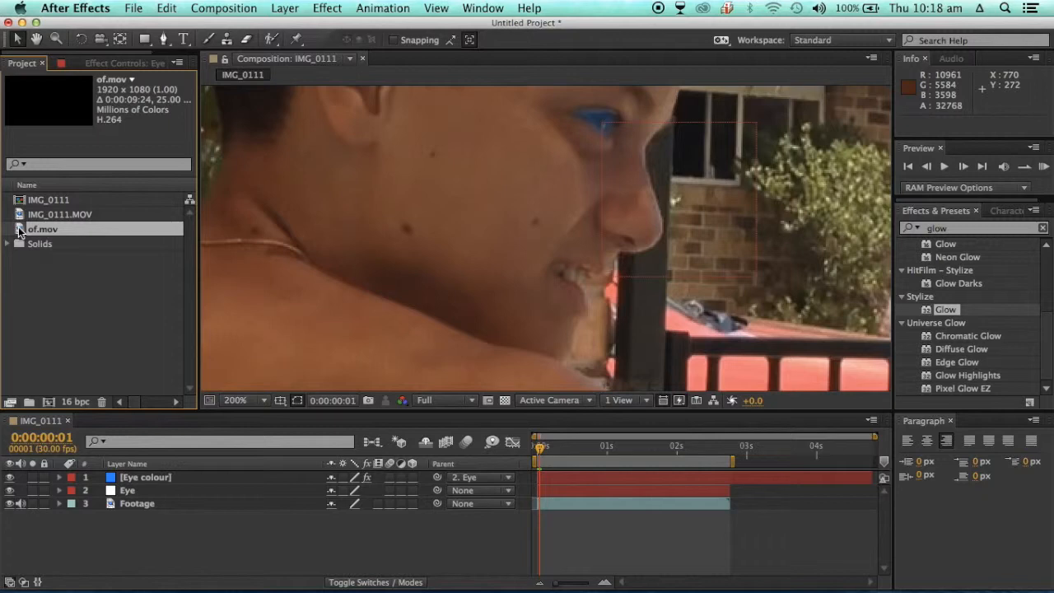
drag(18, 231, 148, 477)
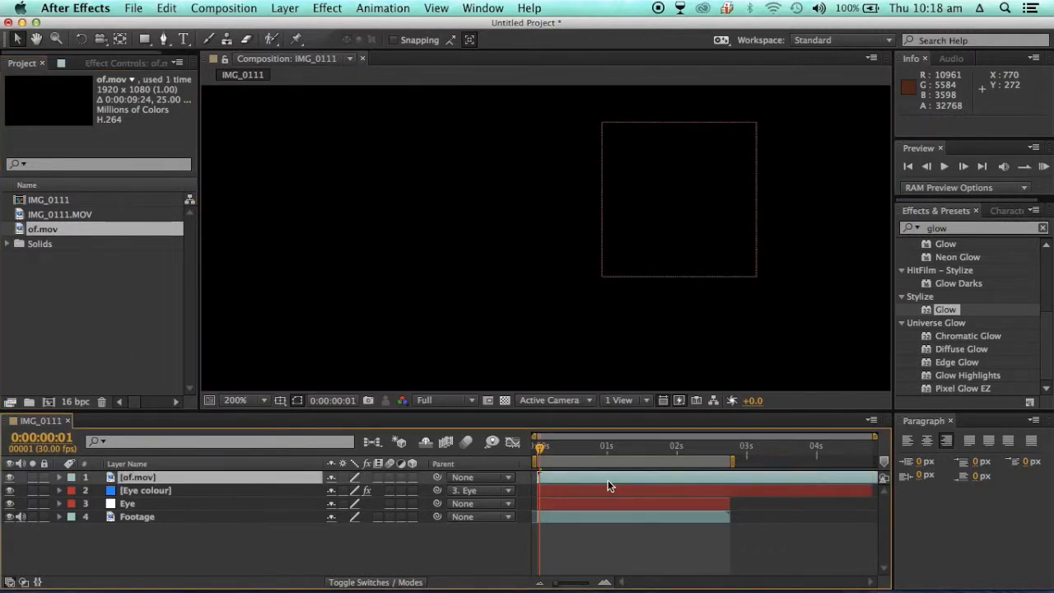
Move the current time to 0:00:03:29, where of.mov displays its blue flare, with the whole frame in view
drag(537, 445, 816, 412)
key(h)
drag(619, 265, 595, 115)
scroll(577, 301, down, 6)
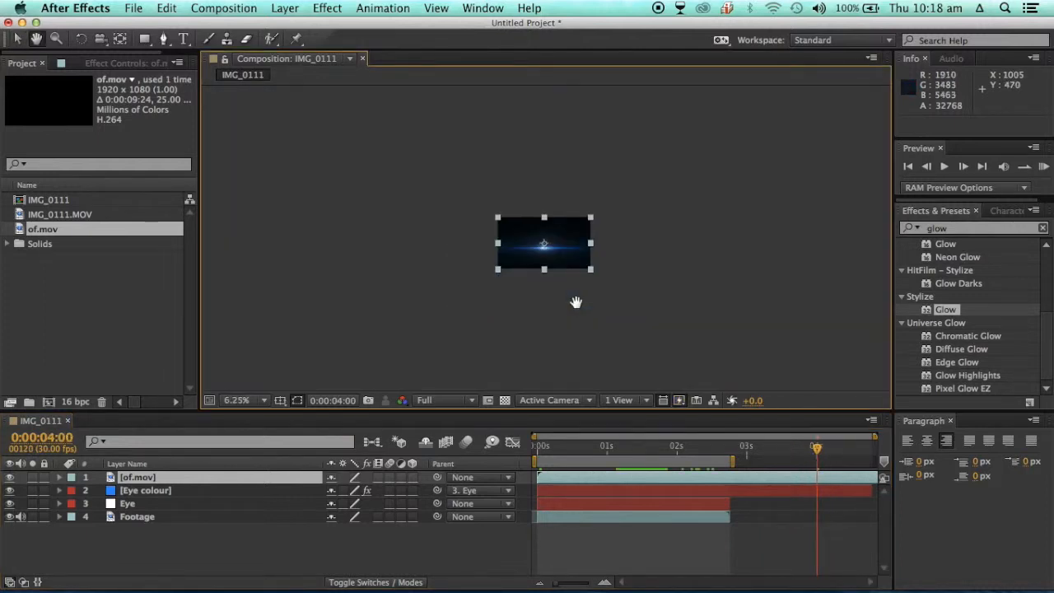
scroll(576, 302, up, 2)
drag(815, 447, 815, 448)
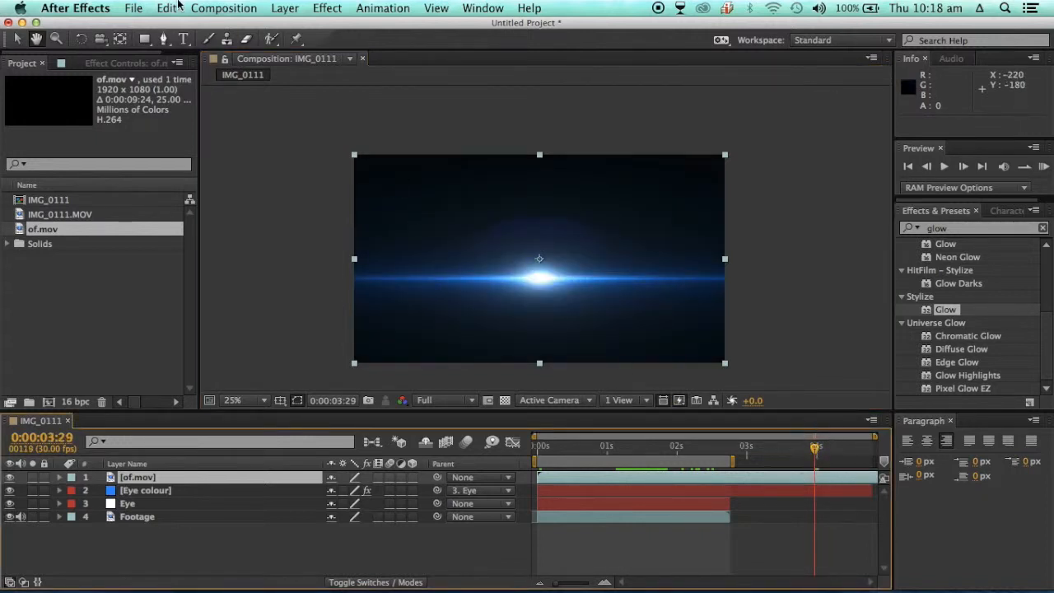
Apply a Freeze Frame to the of.mov layer at 0:00:03:29
click(285, 7)
mouse_move(332, 199)
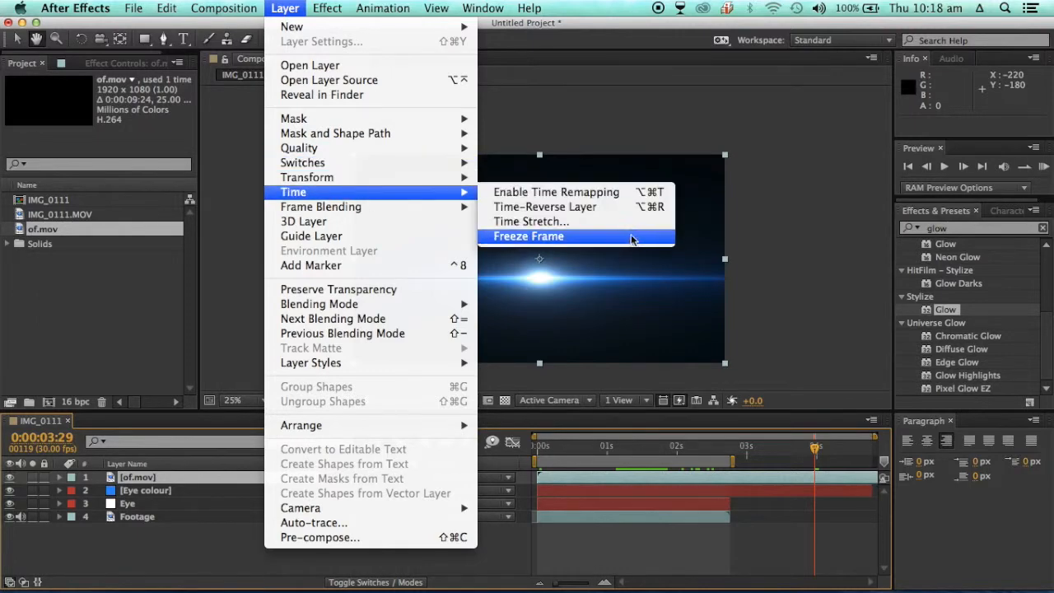
click(619, 236)
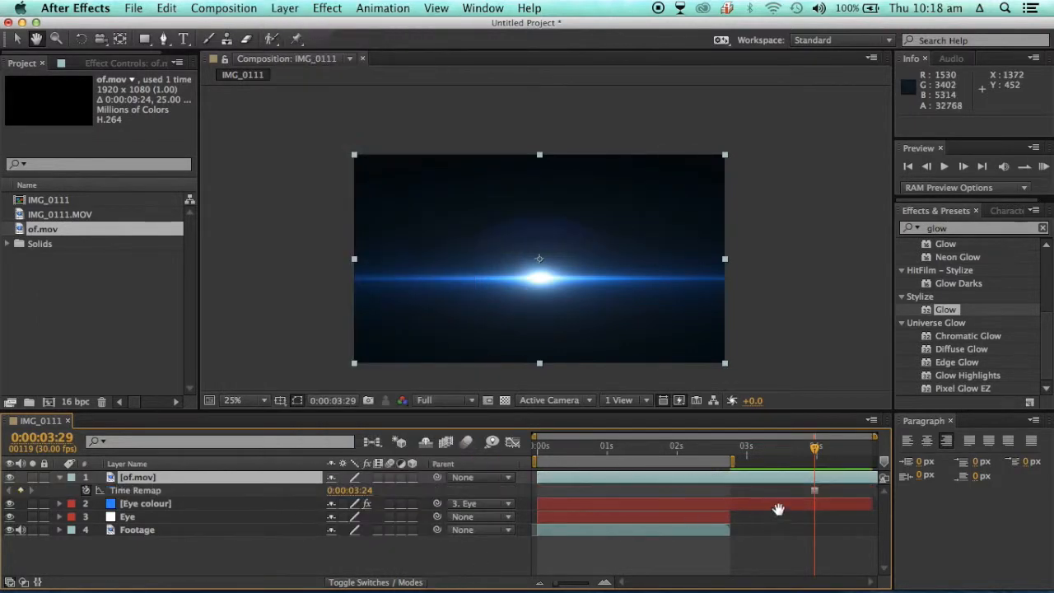
Trim the end of the of.mov layer to 0:00:02:22, where the Footage layer ends, and move the current time to 0:00:01:04
key(v)
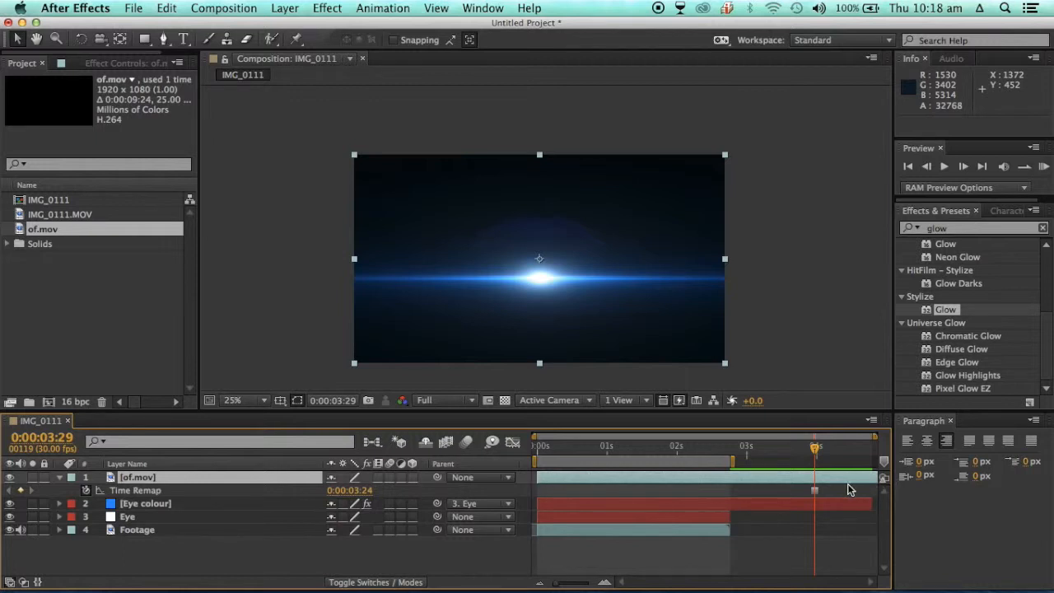
drag(815, 447, 730, 446)
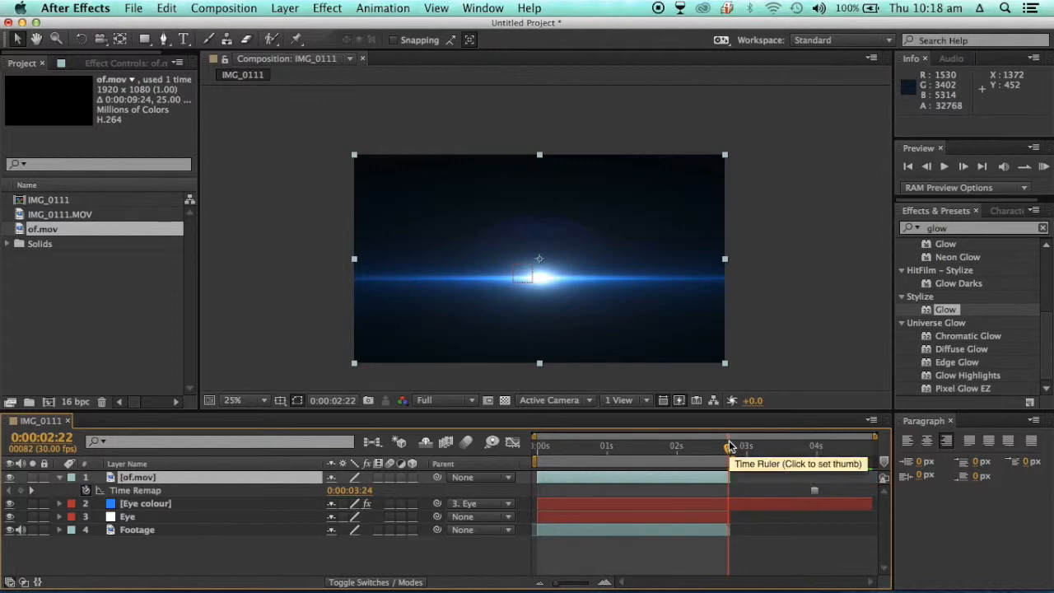
click(466, 569)
drag(724, 450, 612, 440)
key(ctrl+Right)
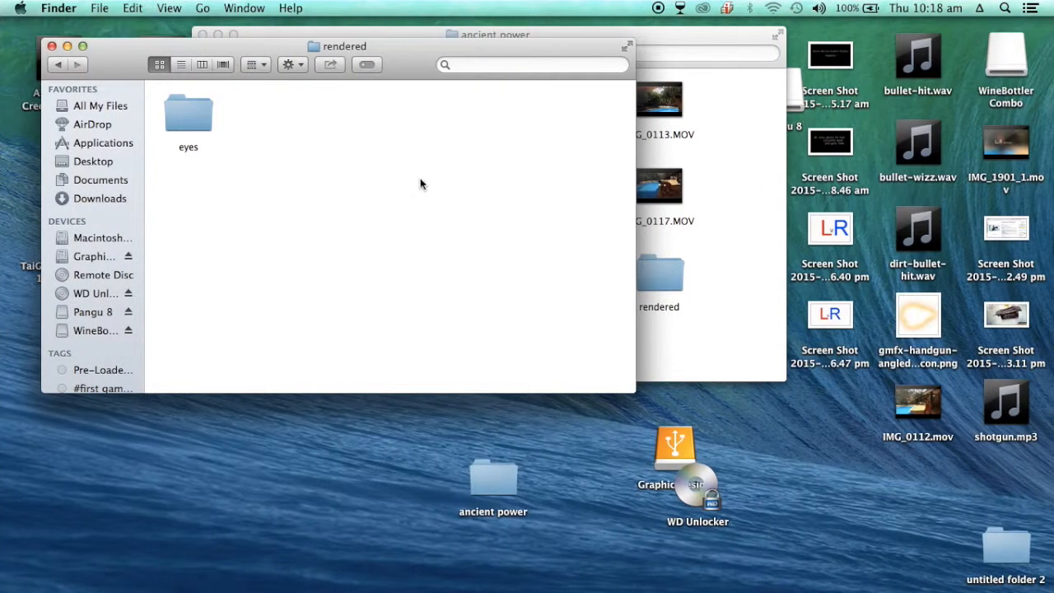
key(ctrl+Left)
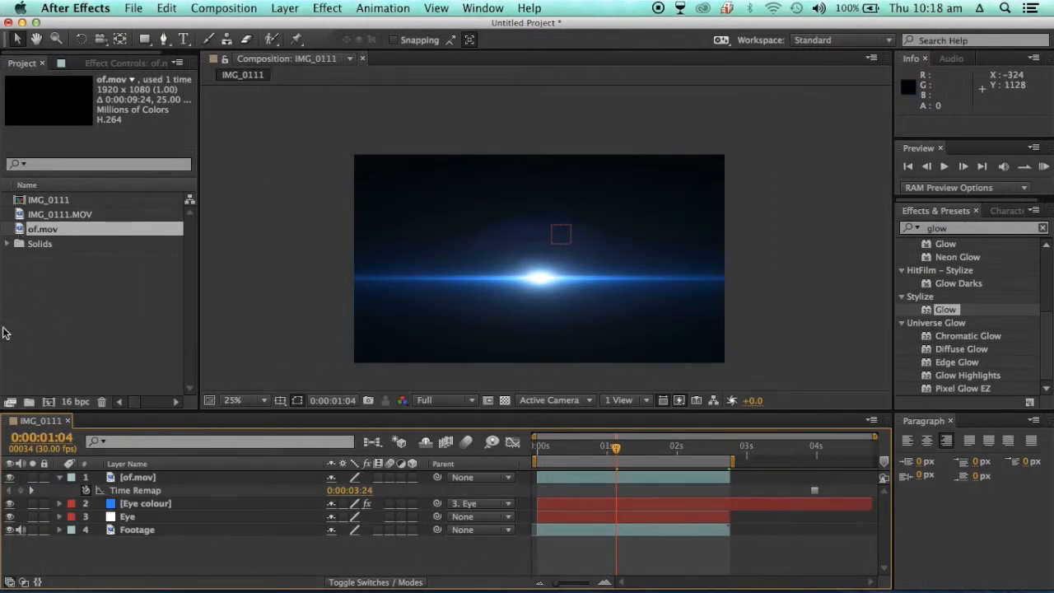
click(11, 402)
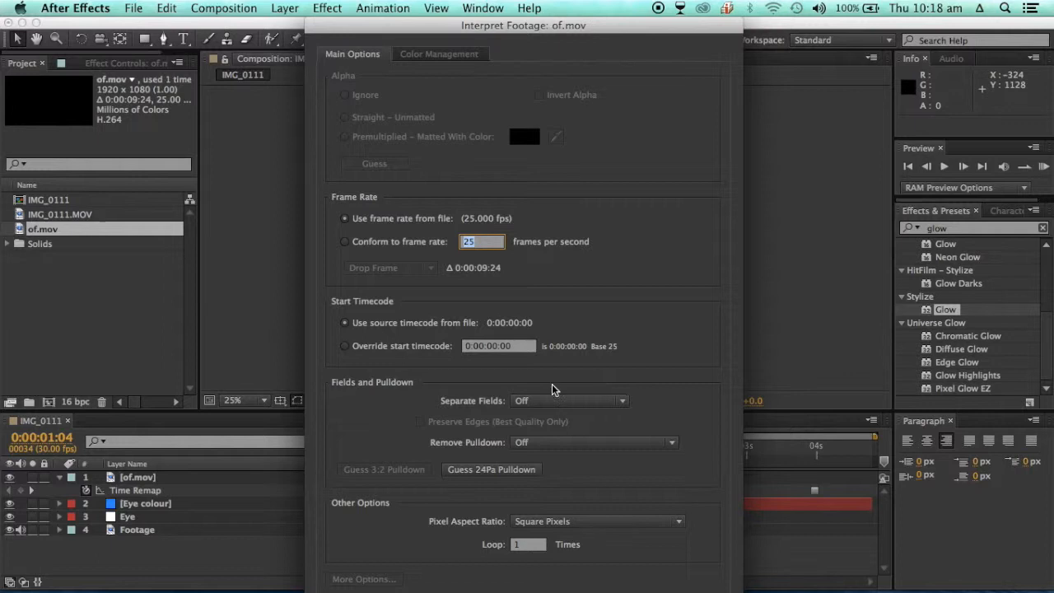
click(530, 548)
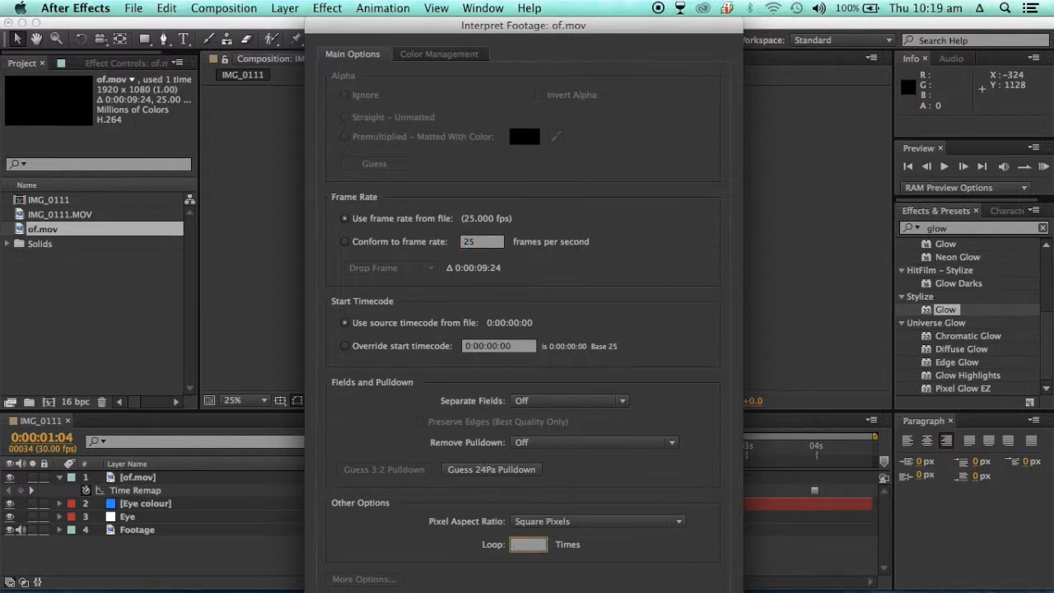
key(Return)
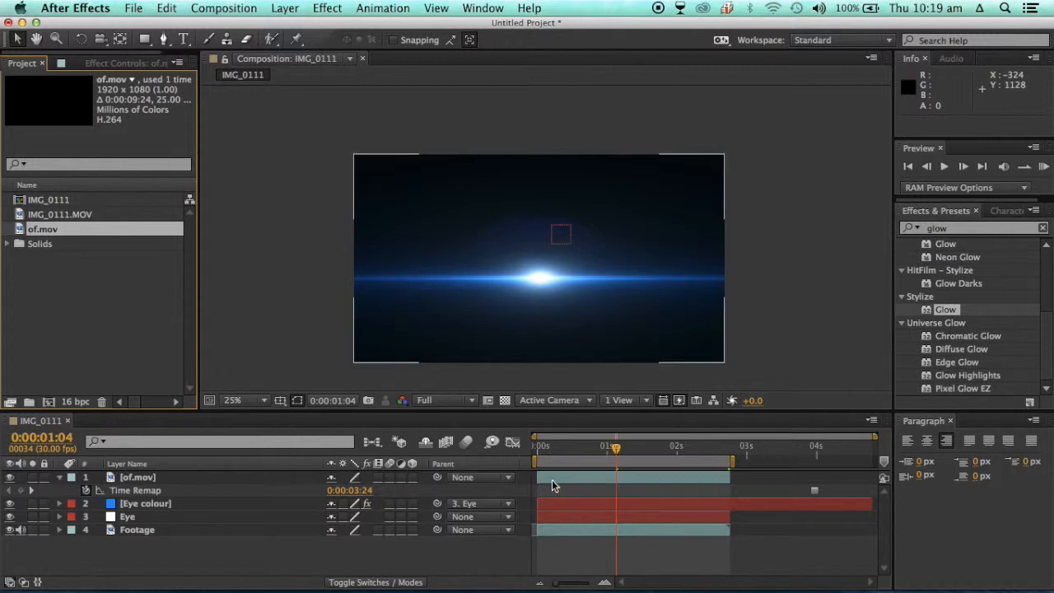
Move the current time to 0:00:01:06, apply the Color Correction Tint effect to of.mov and collapse its settings
drag(616, 450, 621, 455)
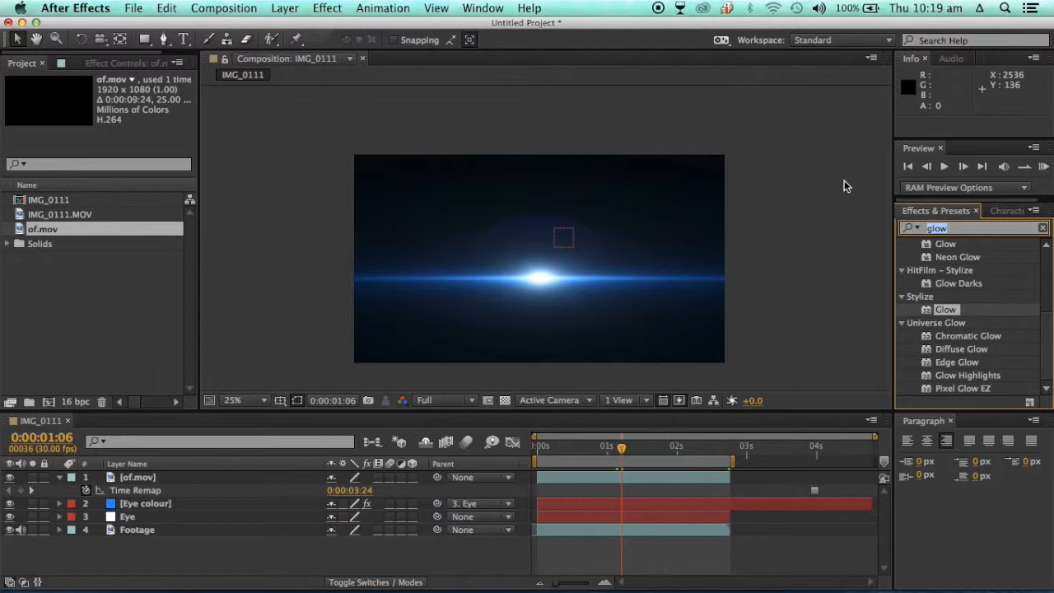
text(tint)
drag(926, 313, 607, 280)
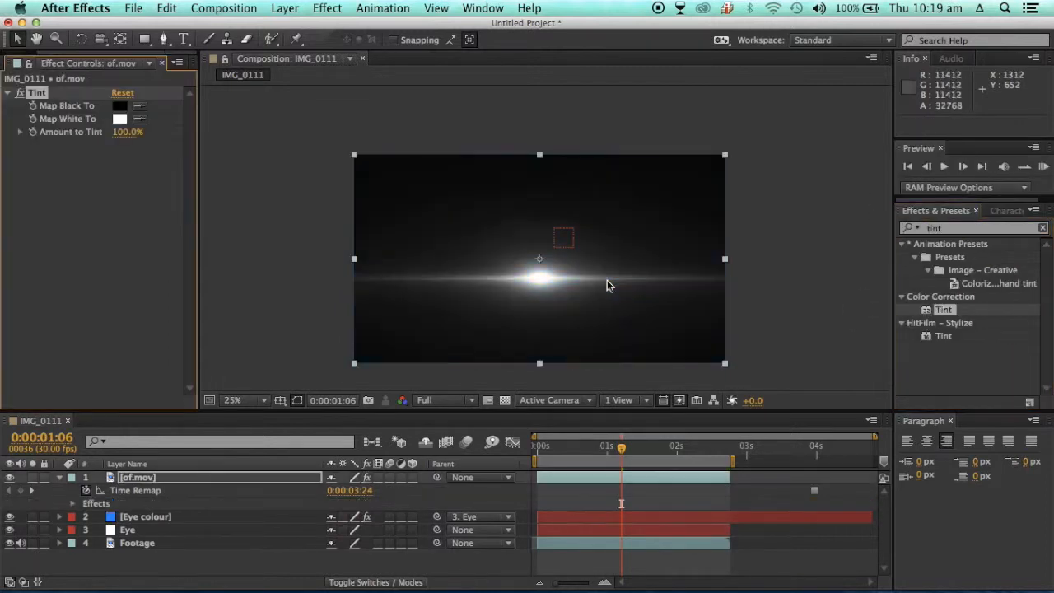
click(8, 93)
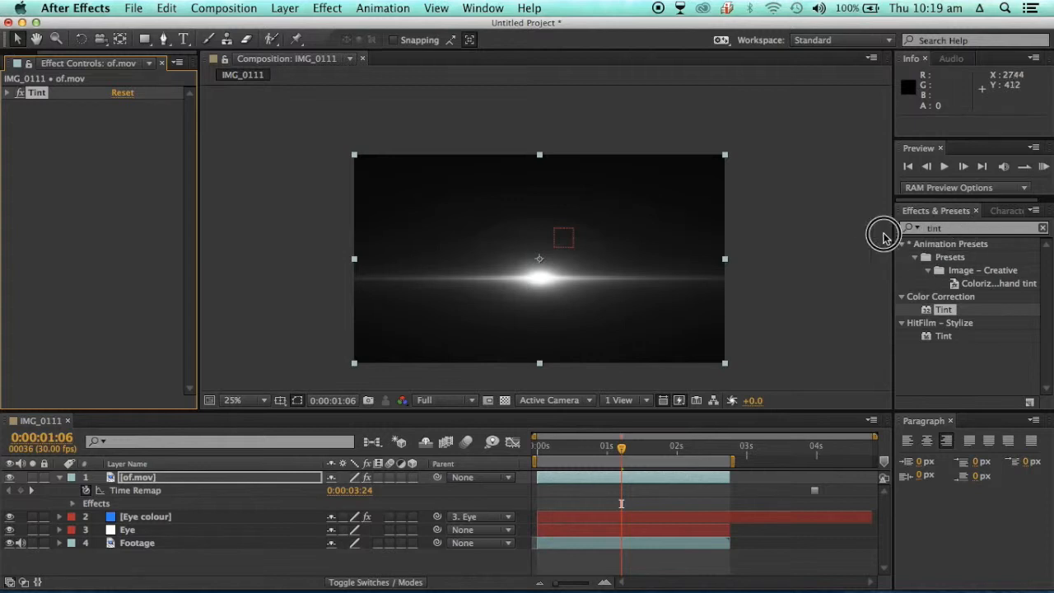
Search the effects for "vc" and add VC Color Vibrance to of.mov below the Tint effect
click(965, 229)
key(BackSpace)
key(BackSpace)
key(BackSpace)
key(BackSpace)
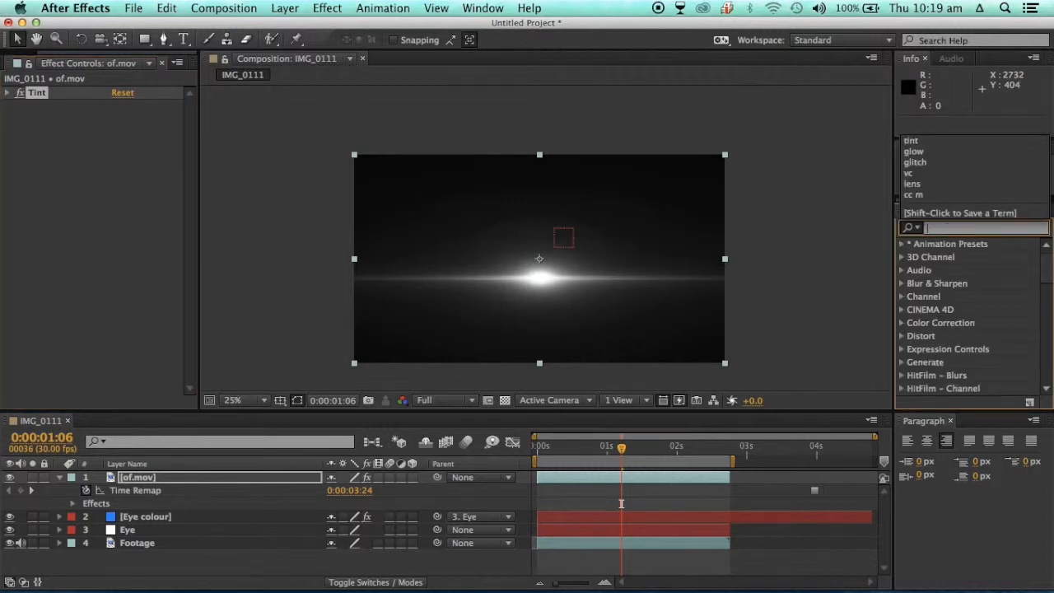
text(vc)
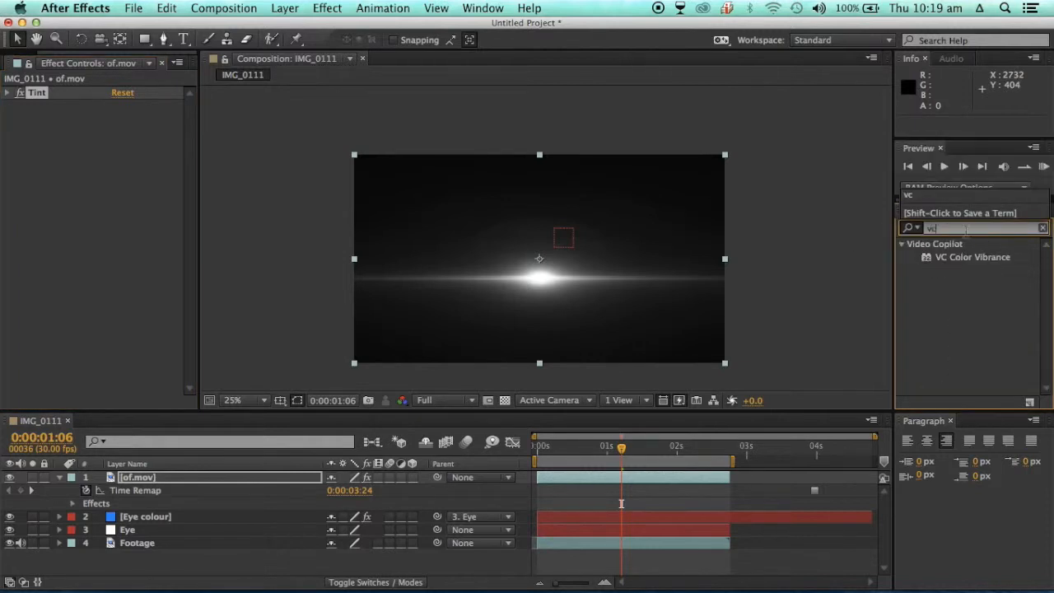
click(927, 259)
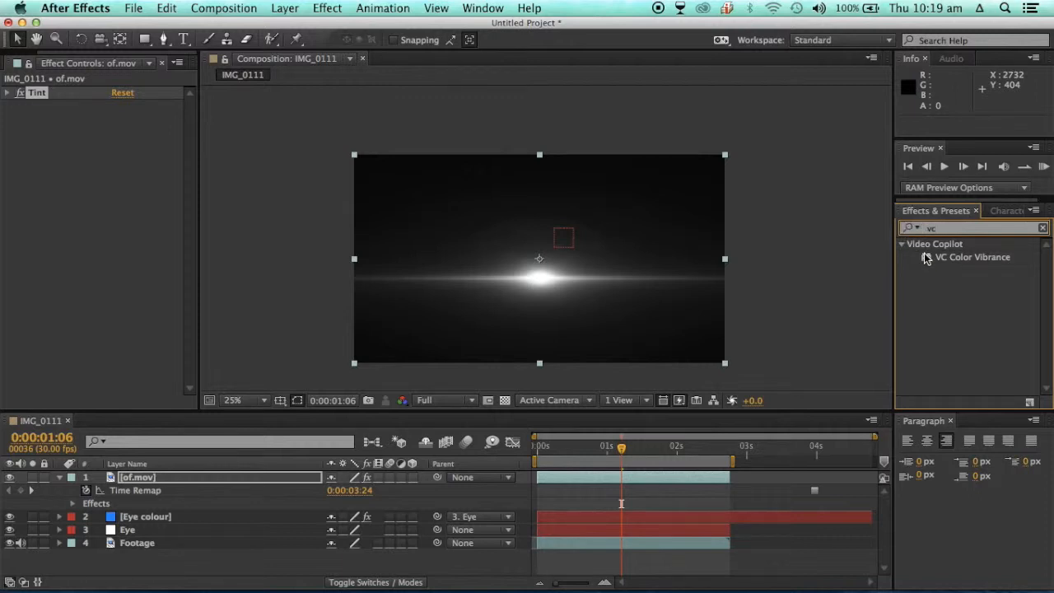
drag(906, 255, 17, 168)
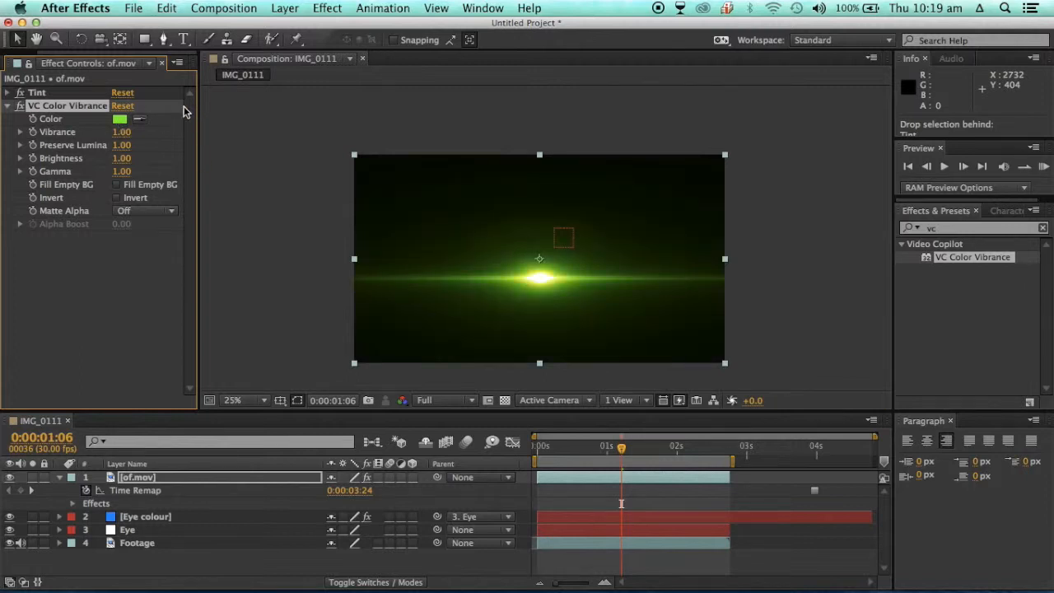
Set the VC Color Vibrance colour to a bright blue and its Matte Alpha to On
click(119, 118)
click(710, 492)
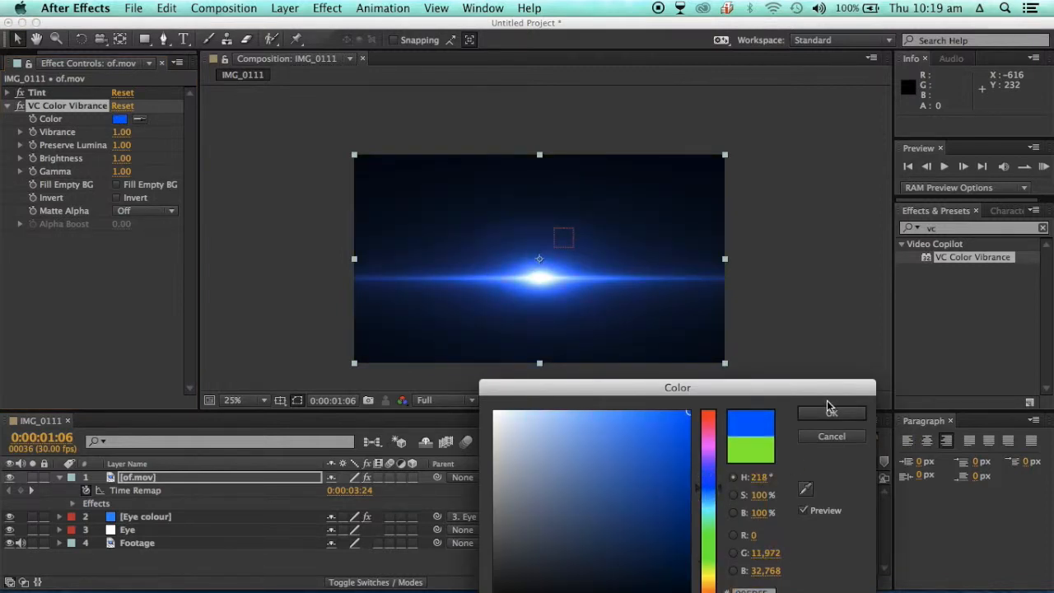
drag(713, 489, 713, 493)
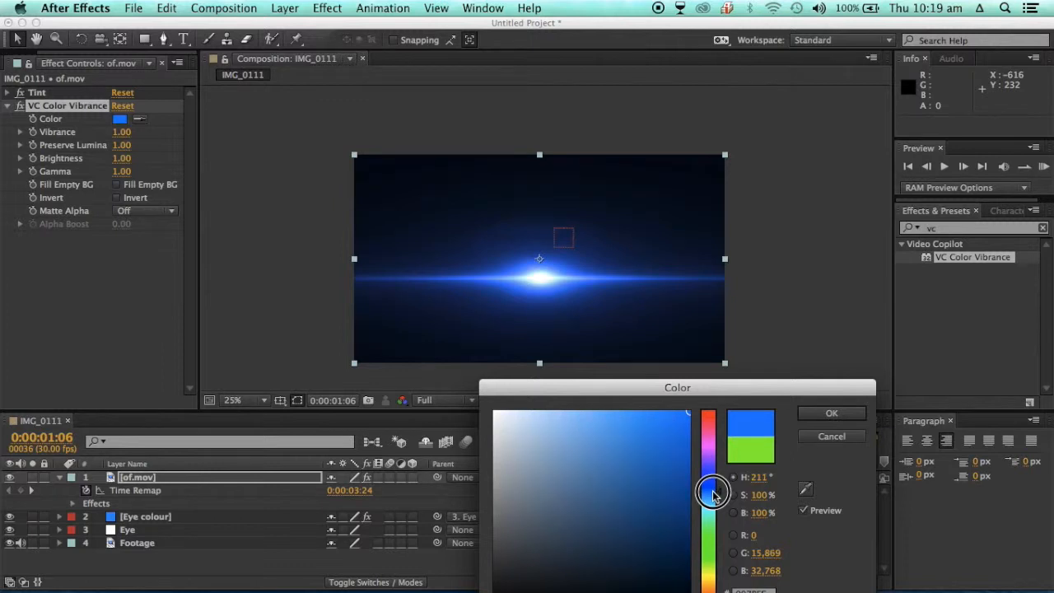
click(707, 416)
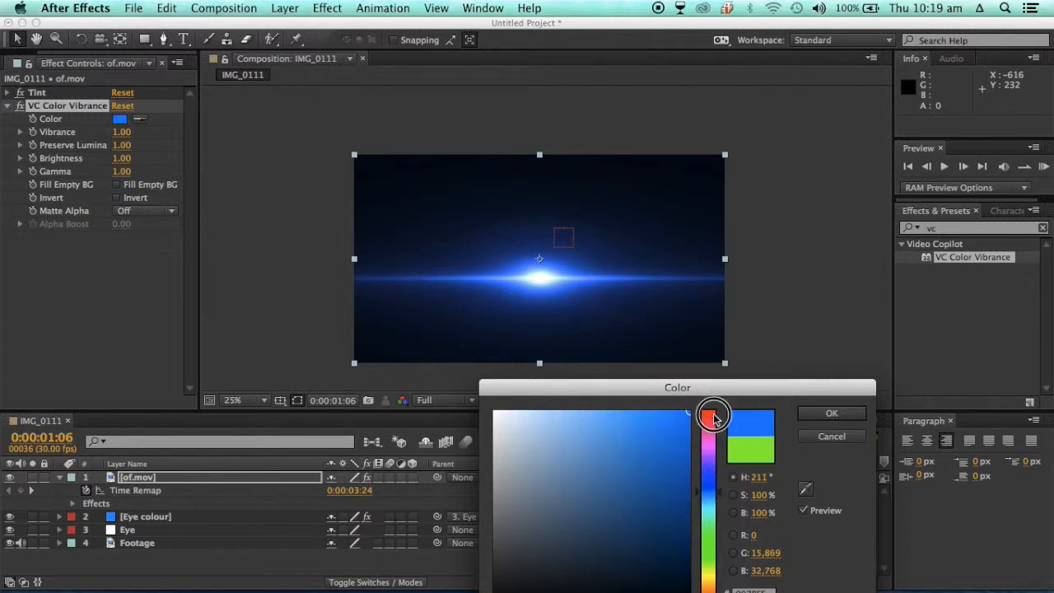
click(708, 489)
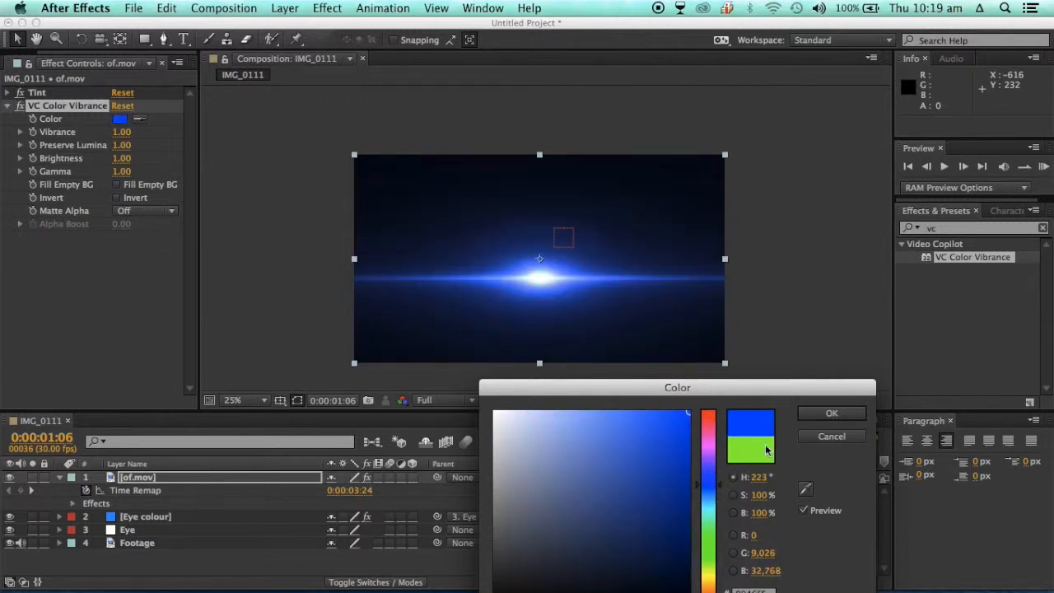
click(705, 494)
click(825, 414)
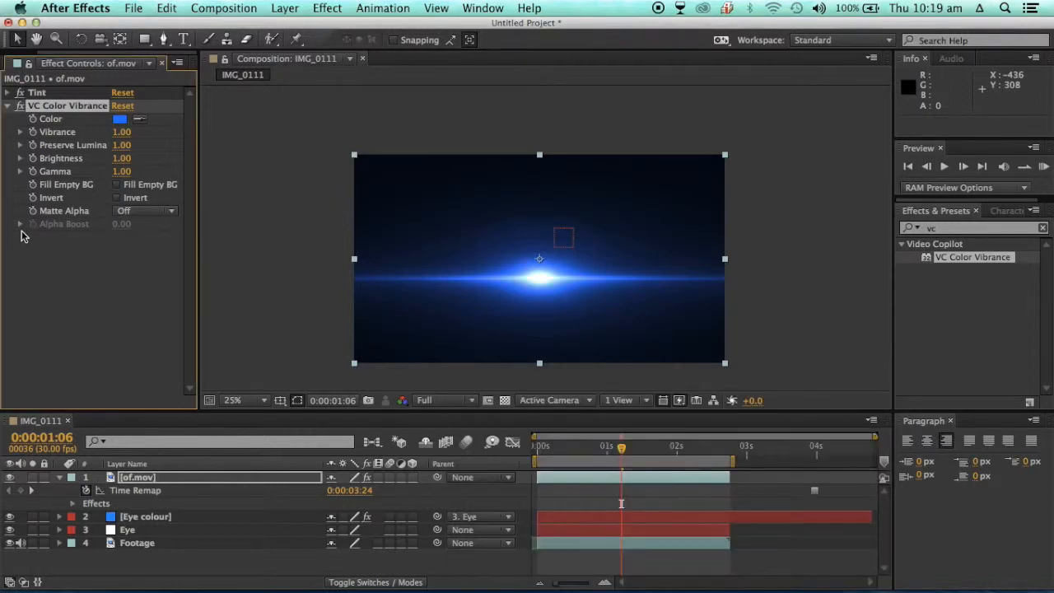
click(137, 217)
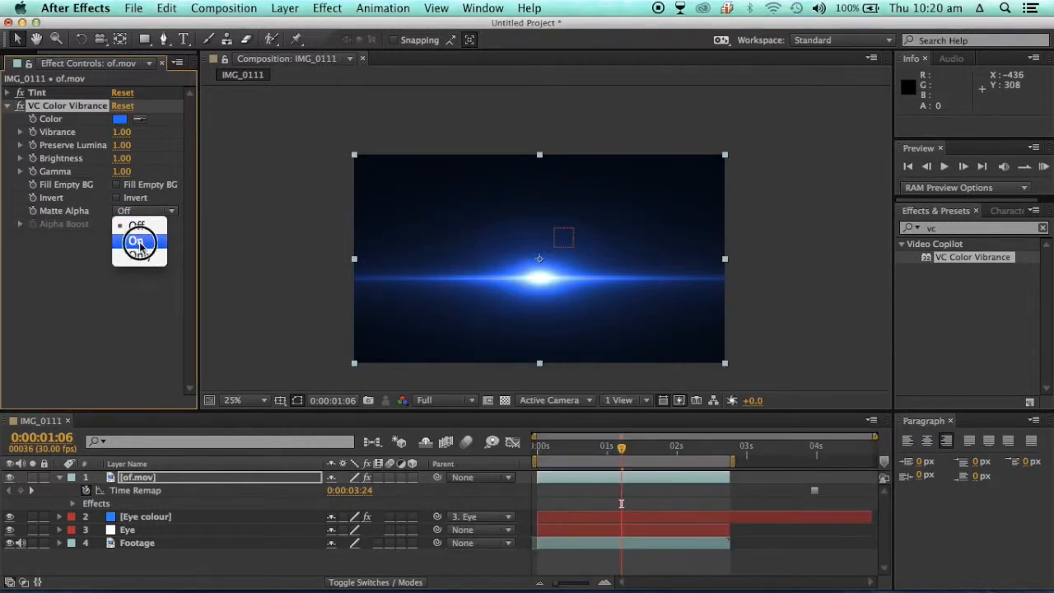
click(134, 238)
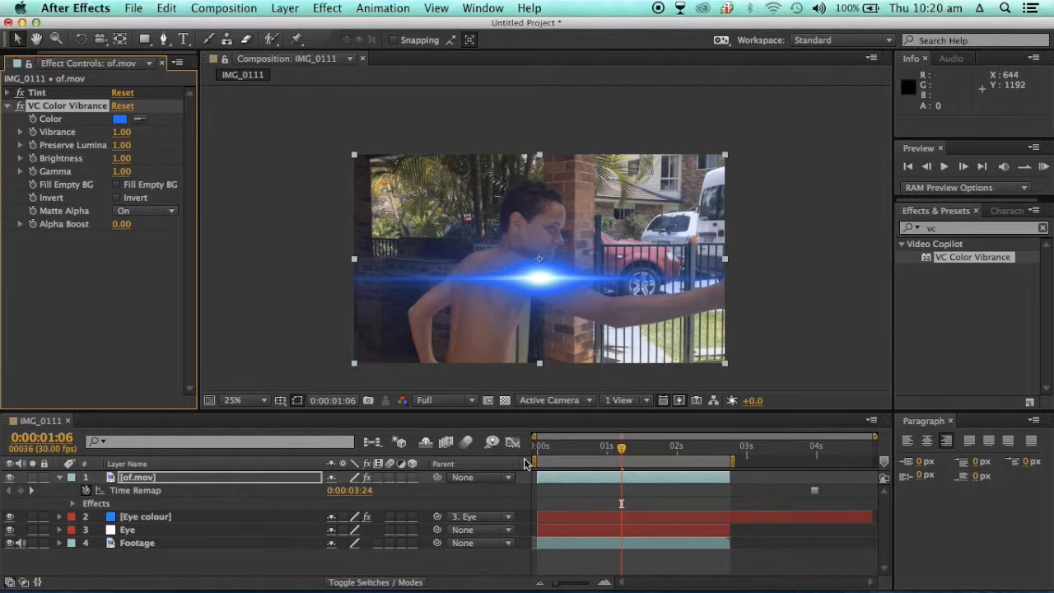
right_click(231, 478)
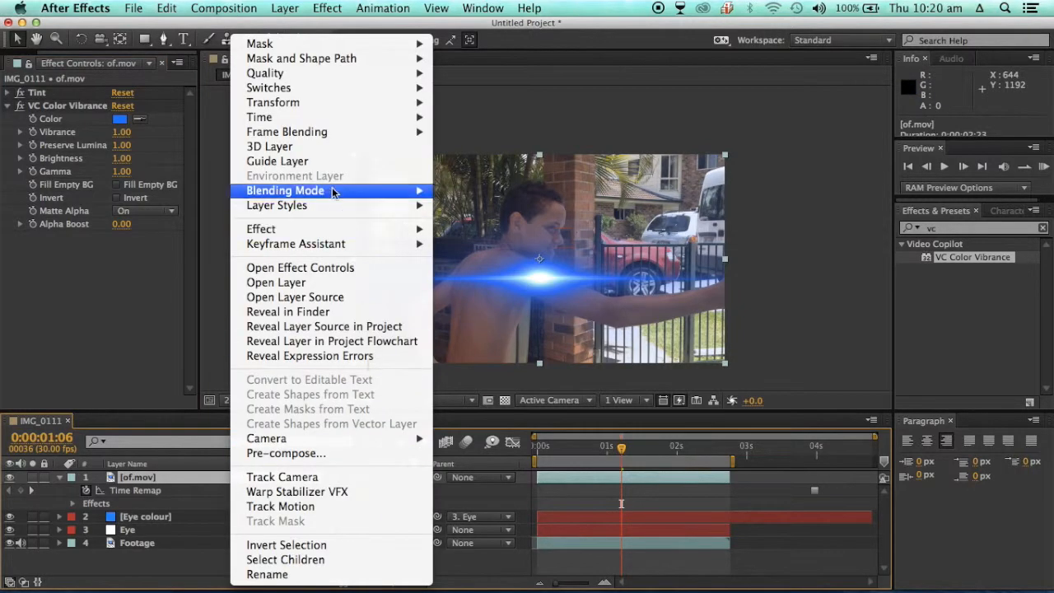
mouse_move(332, 191)
click(464, 194)
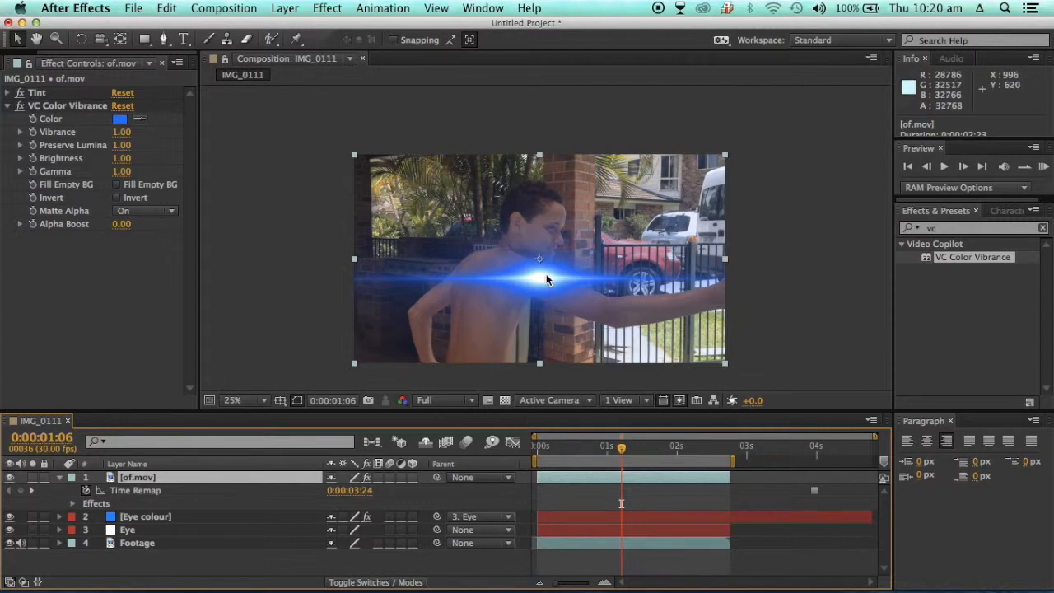
Parent the of.mov layer to the Eye layer and move the current time to 0:00:01:00
drag(439, 476, 134, 533)
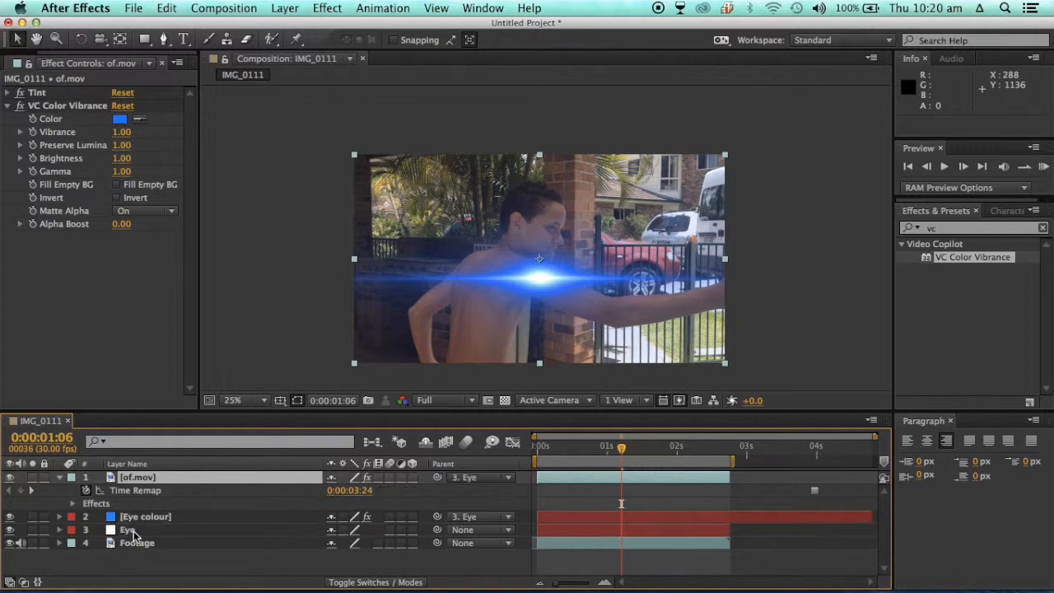
click(623, 451)
drag(623, 451, 596, 449)
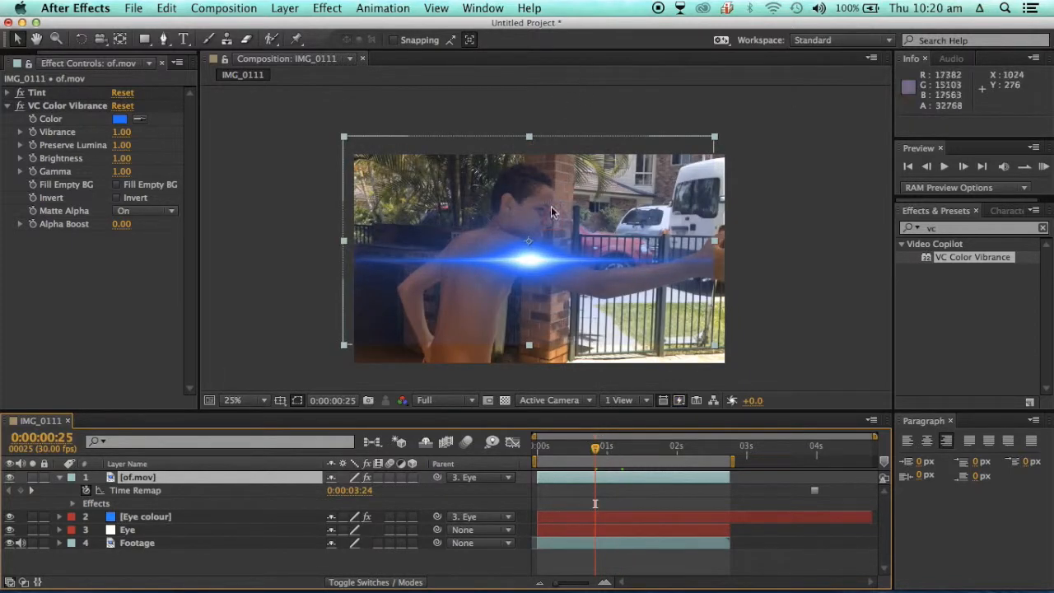
key(Page_Down)
key(Page_Down)
key(Page_Down)
key(Page_Down)
key(Page_Down)
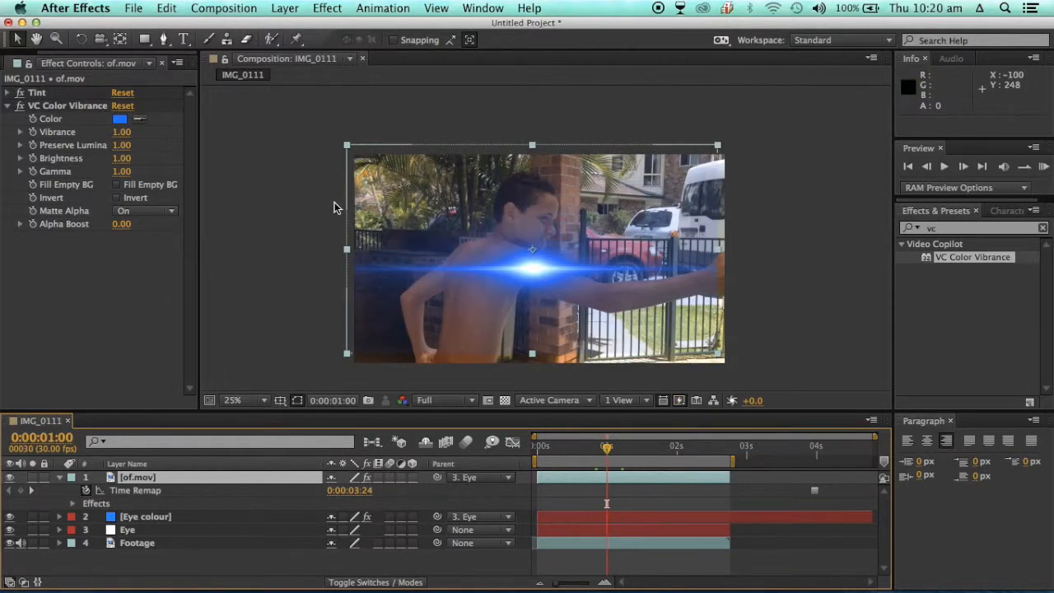
Draw a closed Pen tool mask with about twelve points on of.mov, enclosing the horizontal flare across the layer's full width
click(163, 39)
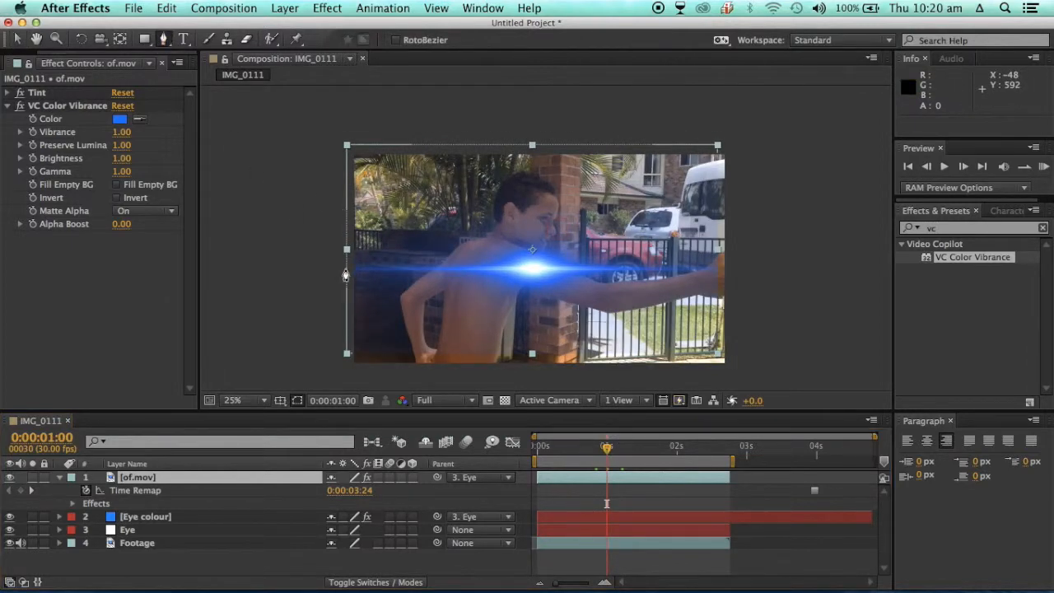
click(344, 267)
click(395, 302)
click(447, 312)
click(558, 310)
click(619, 311)
click(692, 294)
click(718, 269)
click(694, 247)
click(537, 234)
click(431, 223)
click(369, 232)
click(347, 259)
click(344, 267)
click(317, 573)
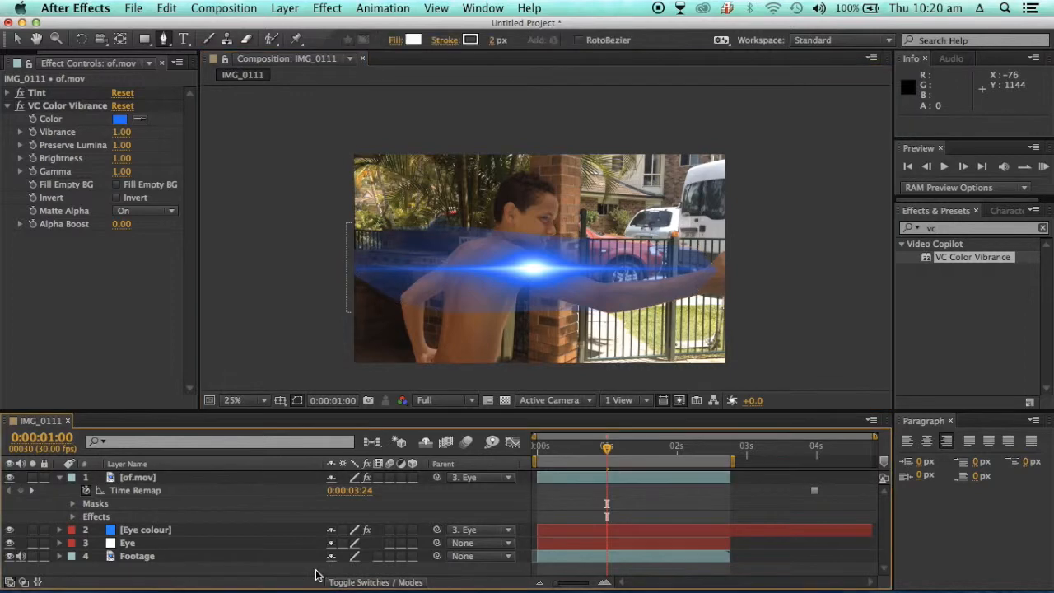
Reveal the Mask Feather of of.mov's Mask 1 and set it to 274 pixels
key(v)
click(140, 476)
key(f)
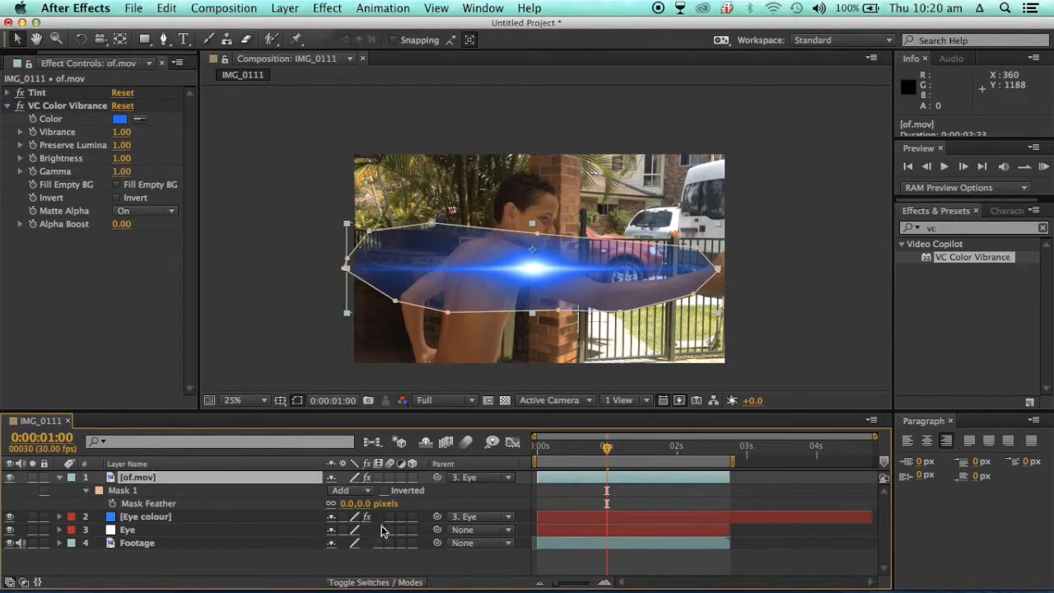
drag(362, 503, 429, 510)
click(376, 566)
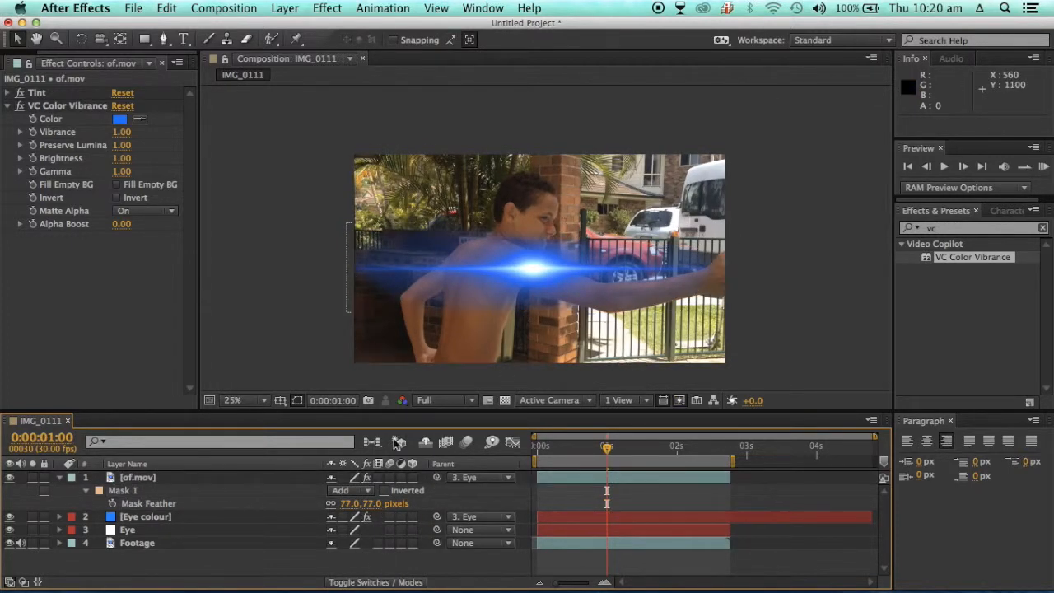
drag(350, 504, 461, 504)
click(454, 565)
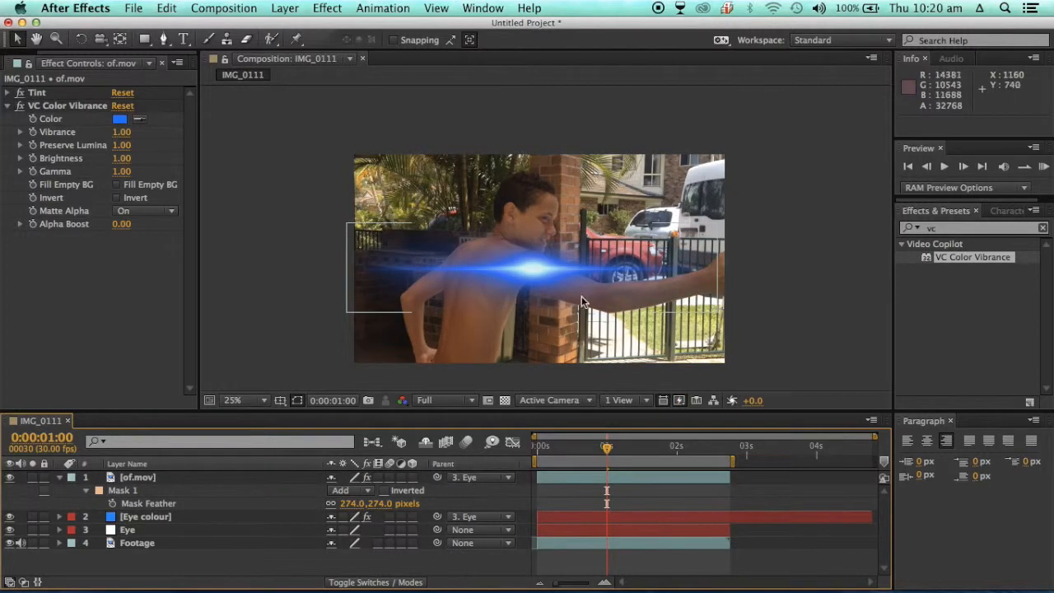
Move the of.mov flare up over the boy's eye and place the Eye colour layer above of.mov in the layer stack
drag(452, 281, 470, 243)
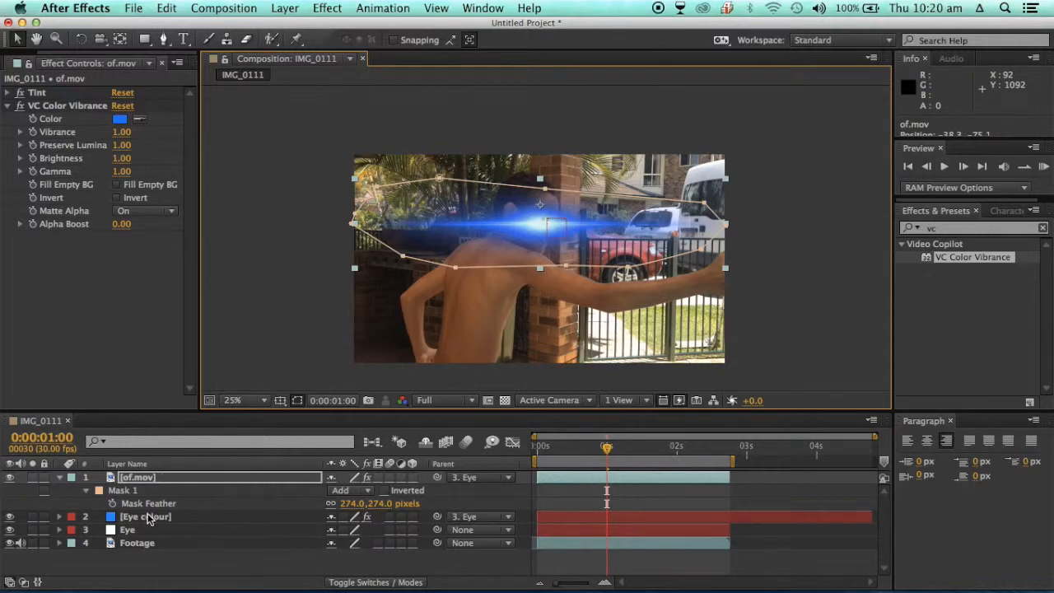
drag(113, 517, 121, 477)
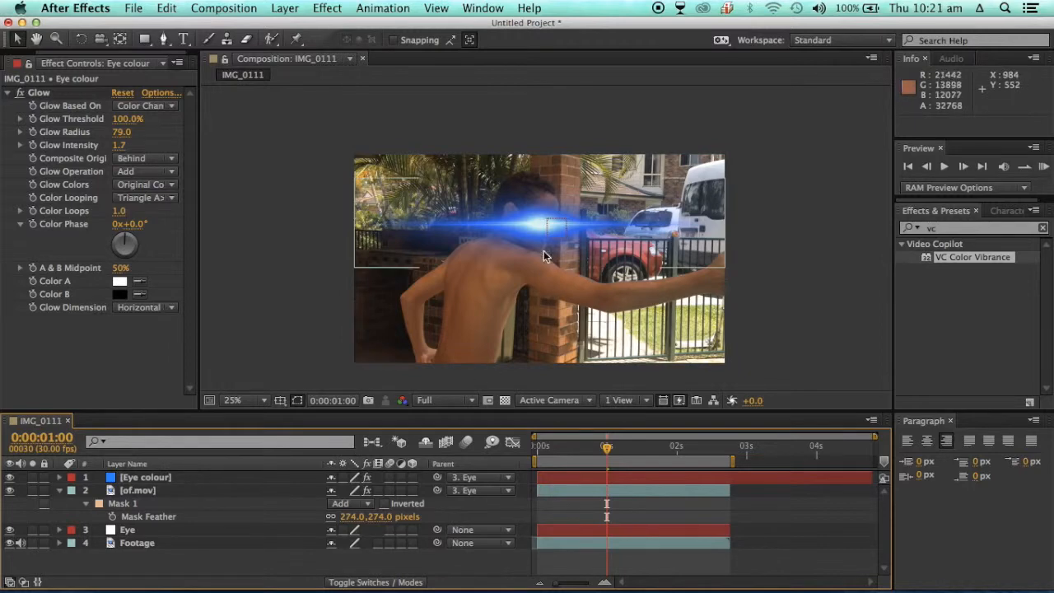
Set of.mov's opacity to 68% and reposition the flare over the boy's eye
click(514, 225)
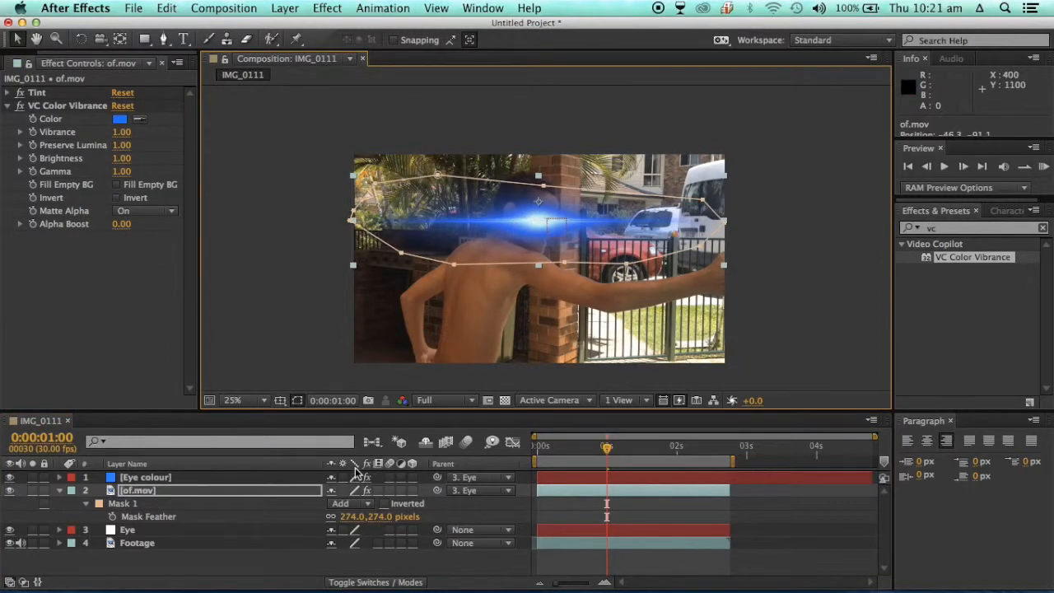
key(t)
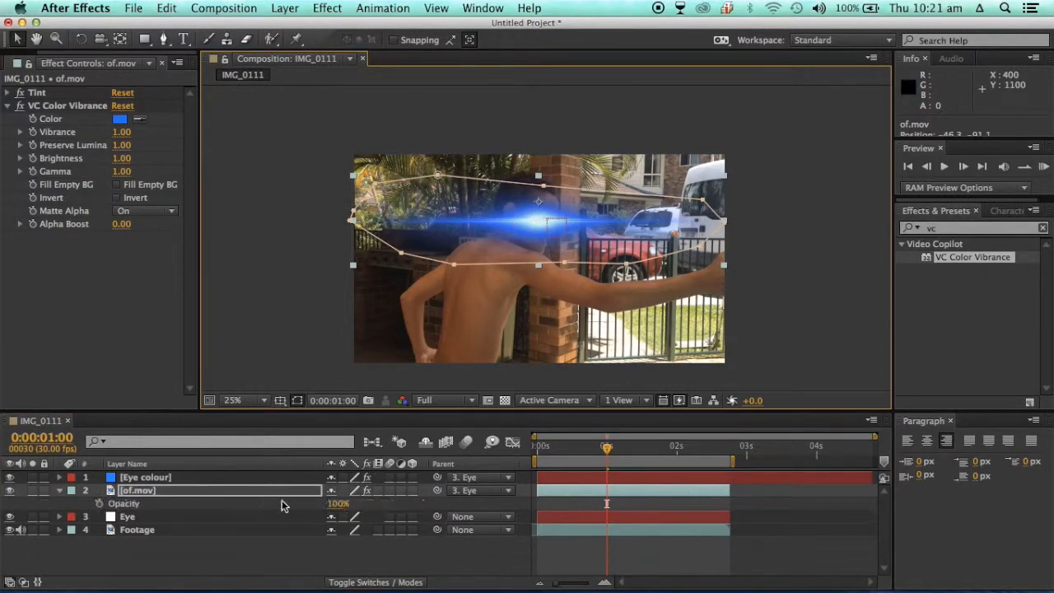
drag(337, 513, 313, 504)
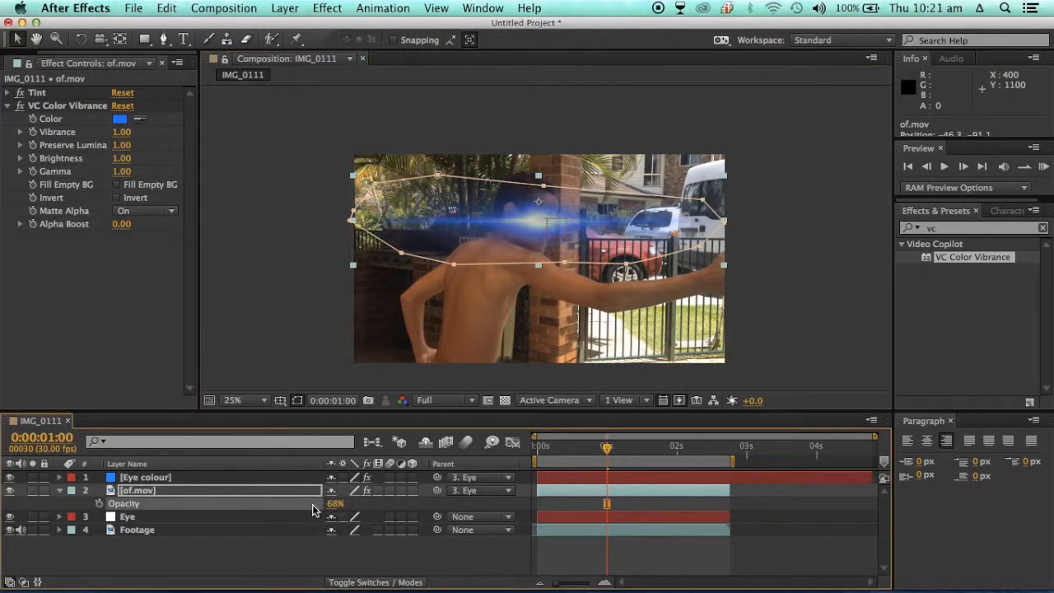
drag(525, 222, 541, 219)
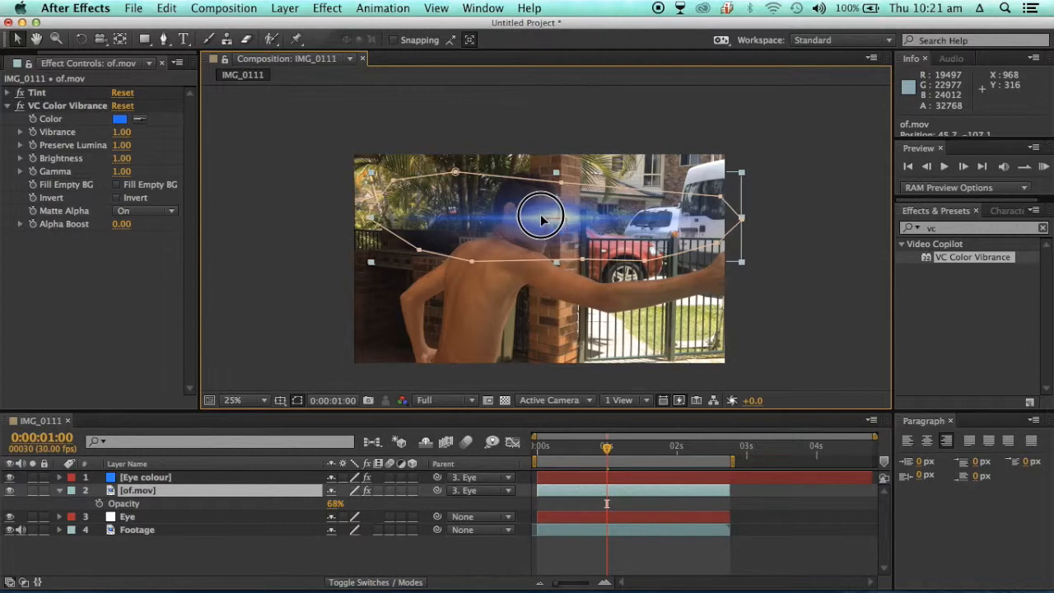
scroll(536, 225, up, 2)
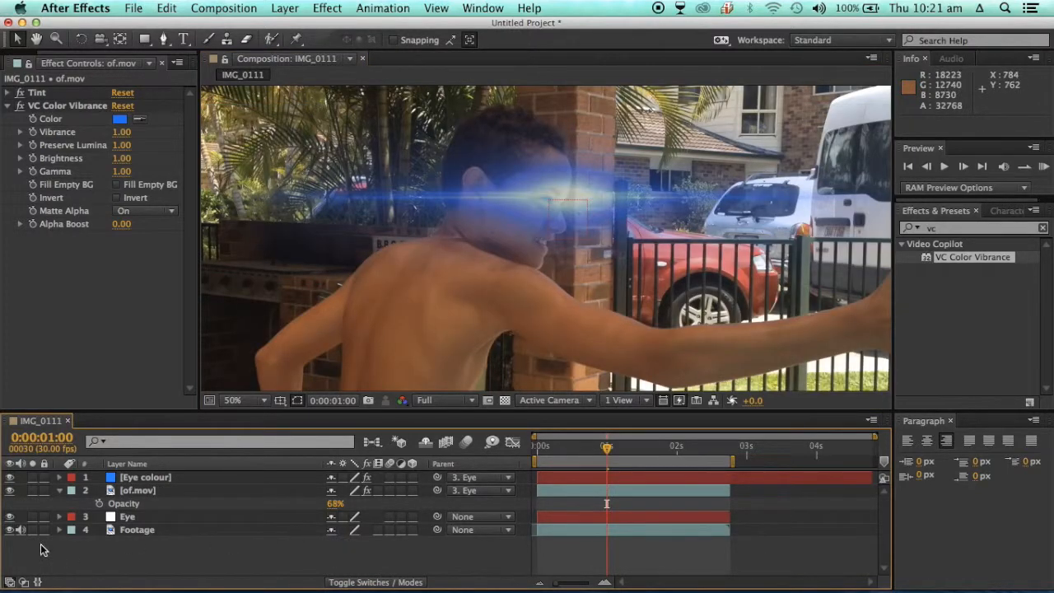
Hide the Eye null layer and preview the composition's playback from 0:00:00:14
click(10, 516)
drag(607, 448, 570, 449)
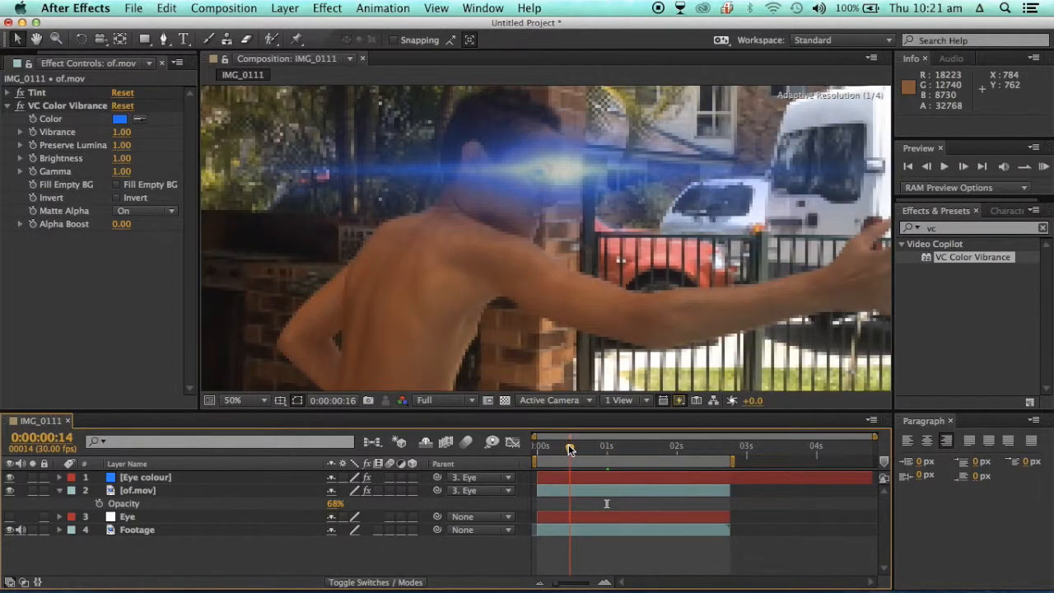
key(space)
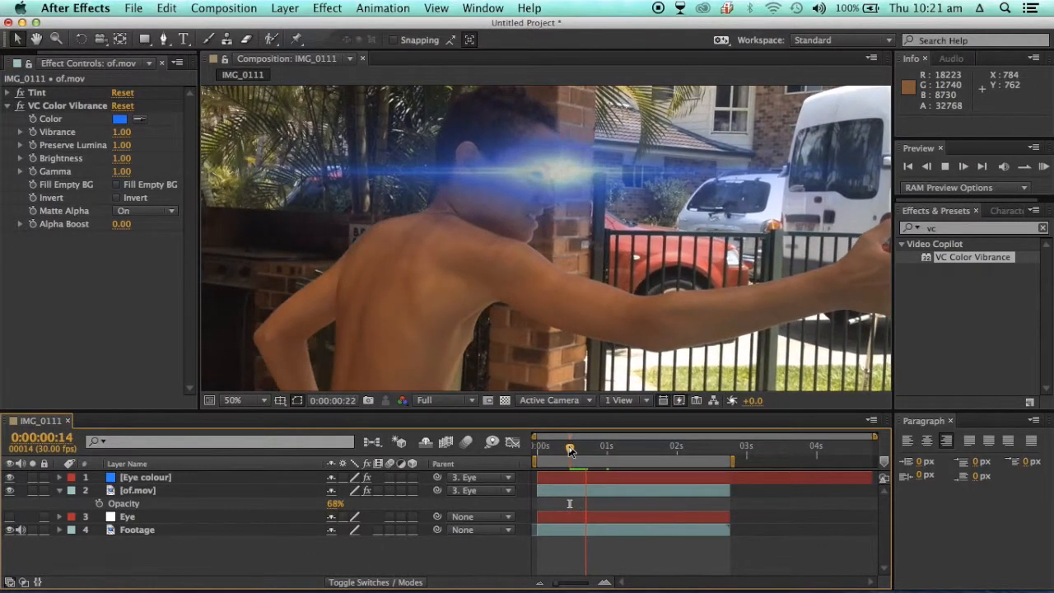
key(space)
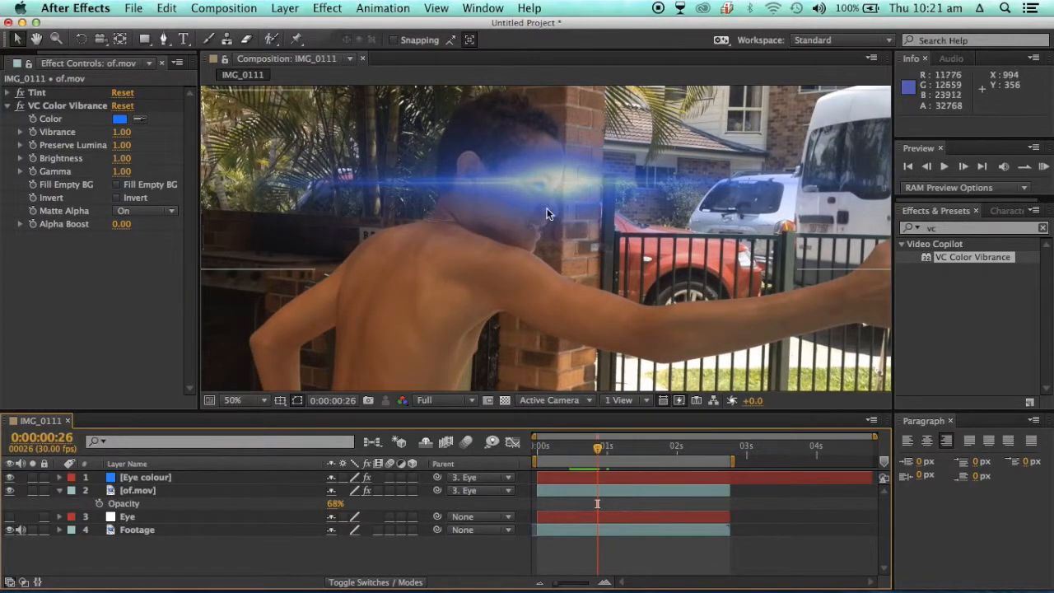
Nudge the of.mov flare slightly left at 0:00:00:26 so its bright centre sits on the boy's eye
click(570, 186)
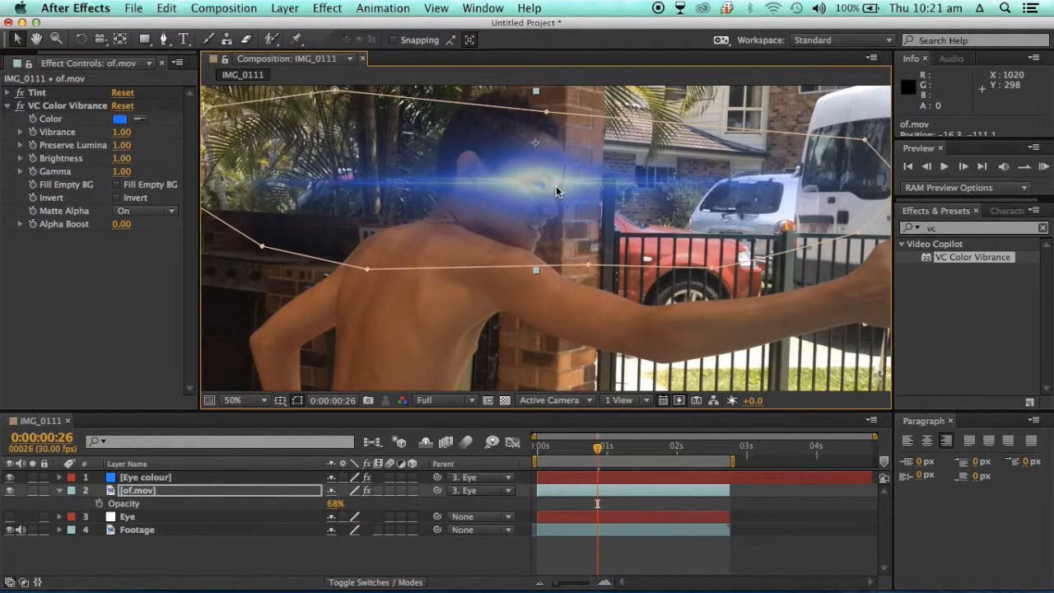
click(448, 560)
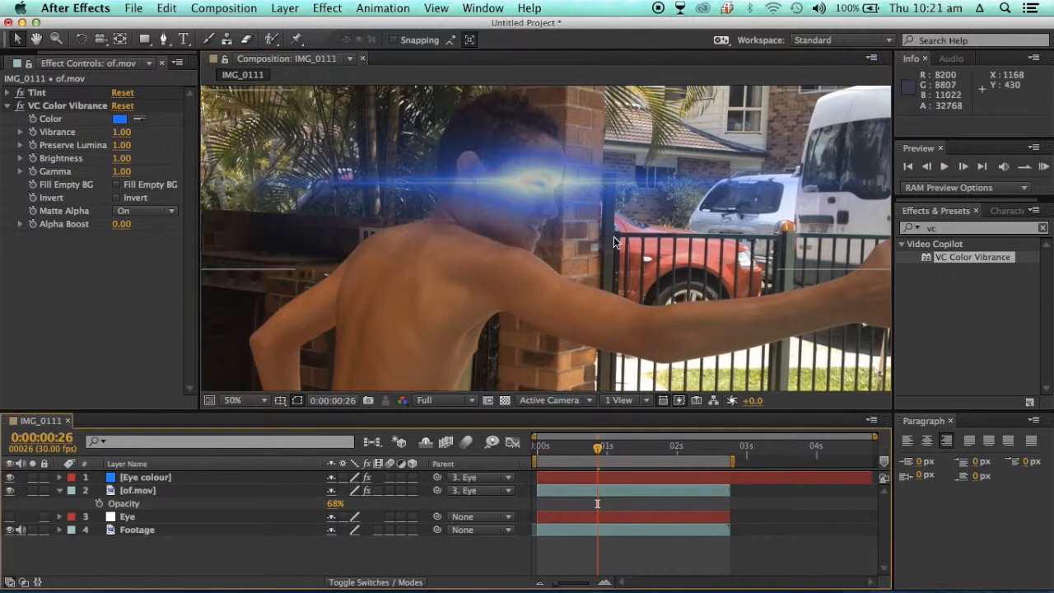
scroll(614, 237, down, 1)
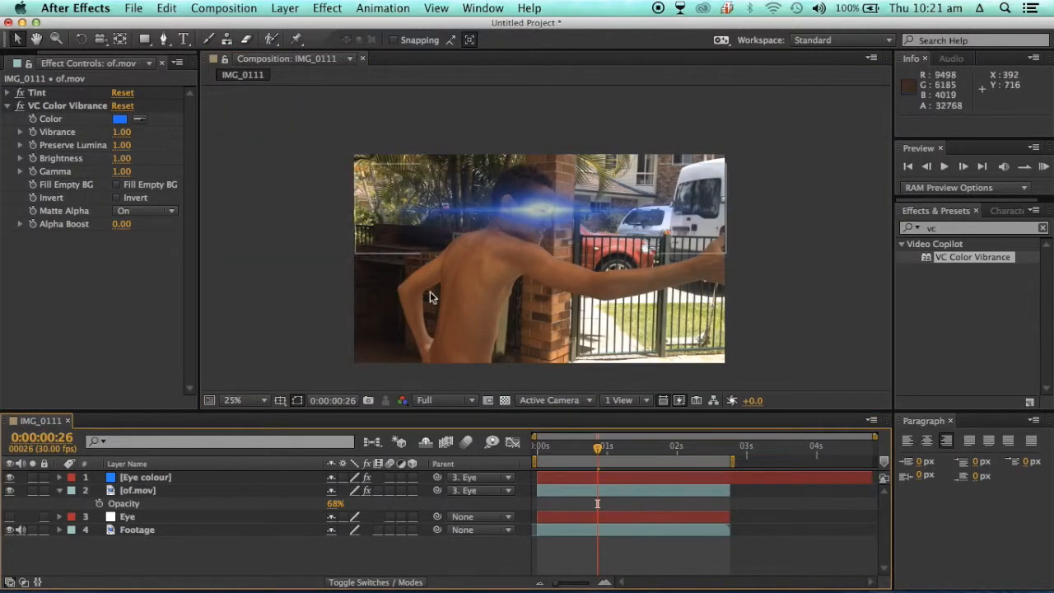
Pull the right-hand vertices of of.mov's mask inward to cut the flare off just in front of the boy's face
click(169, 493)
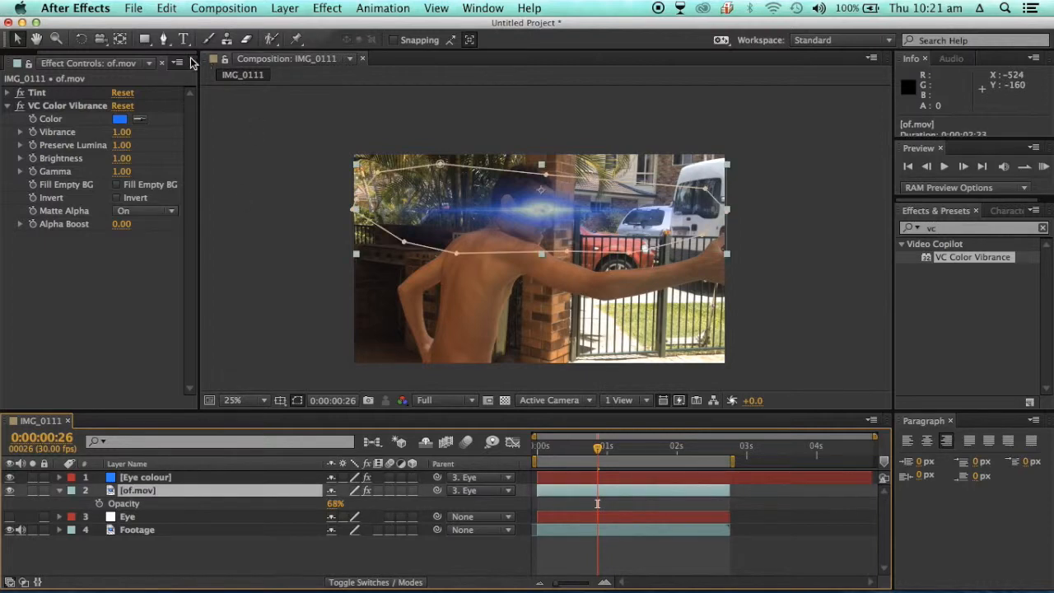
drag(725, 216, 687, 216)
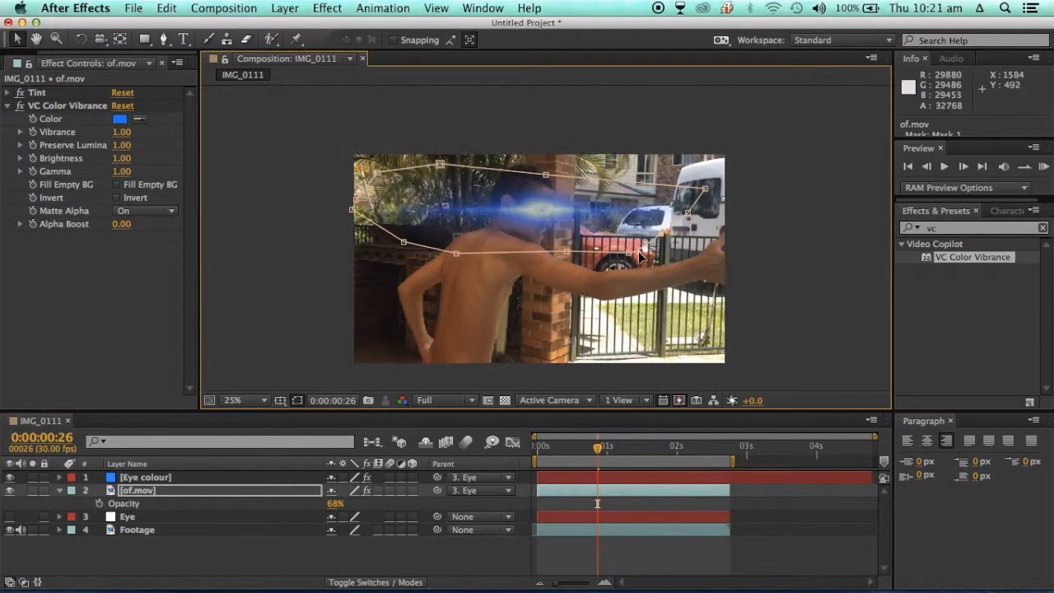
drag(638, 257, 604, 204)
click(619, 195)
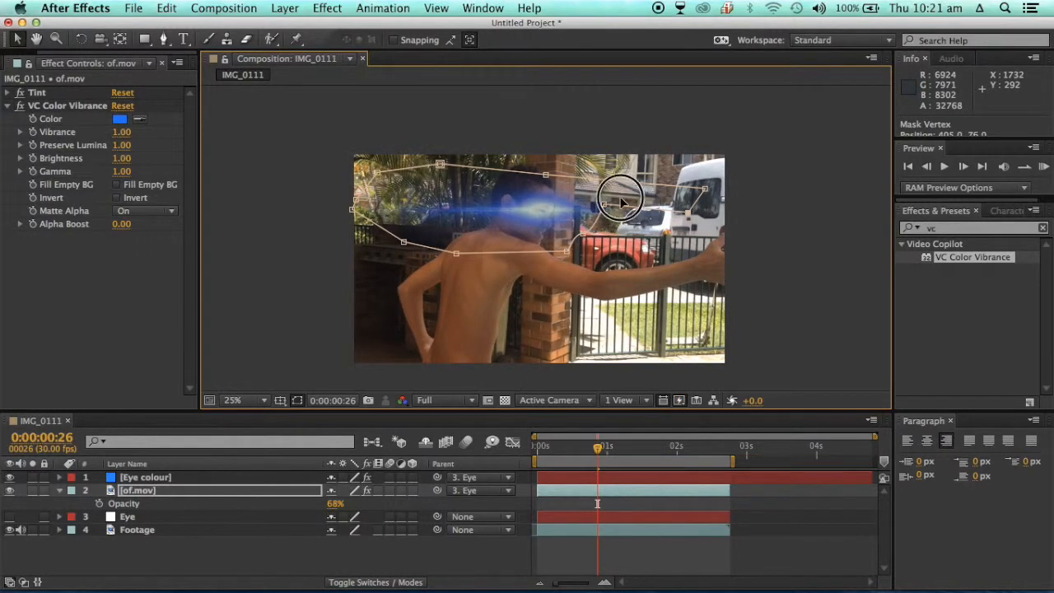
drag(703, 188, 572, 196)
click(404, 562)
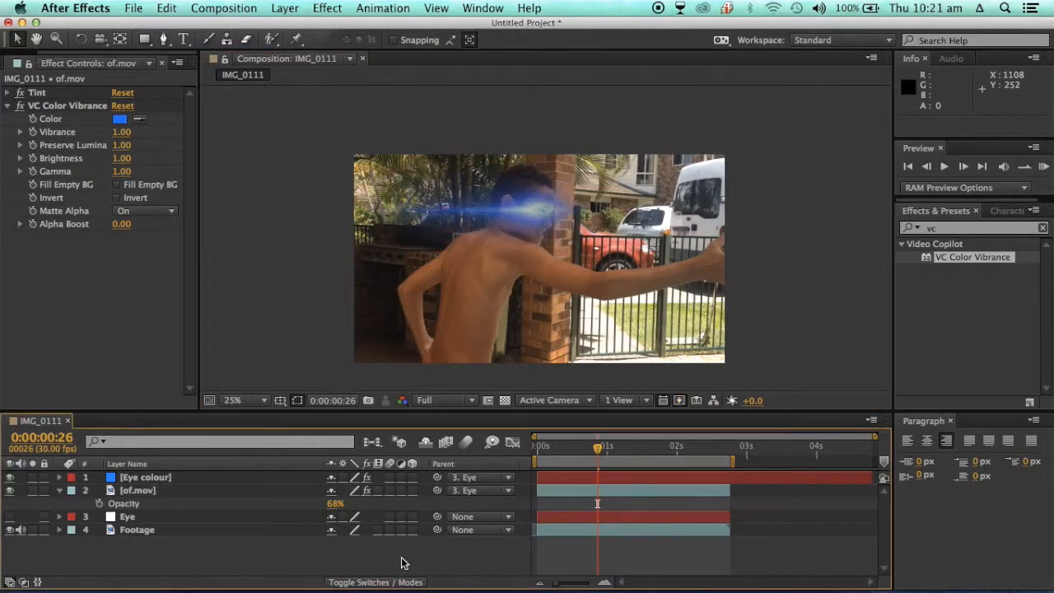
scroll(534, 341, up, 2)
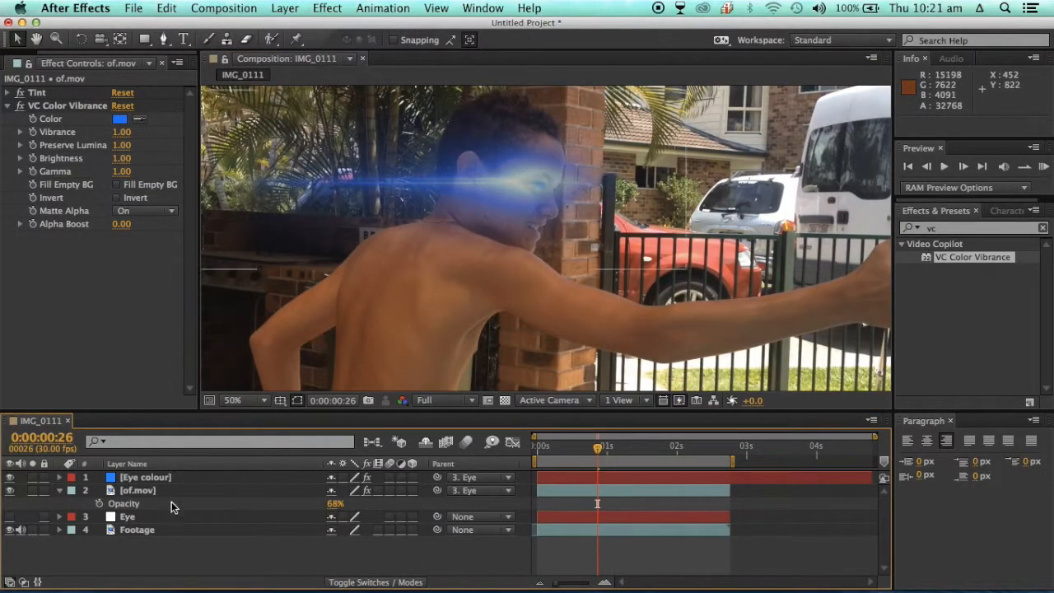
Reveal the Eye colour layer's opacity and set it to 63%
click(145, 477)
key(t)
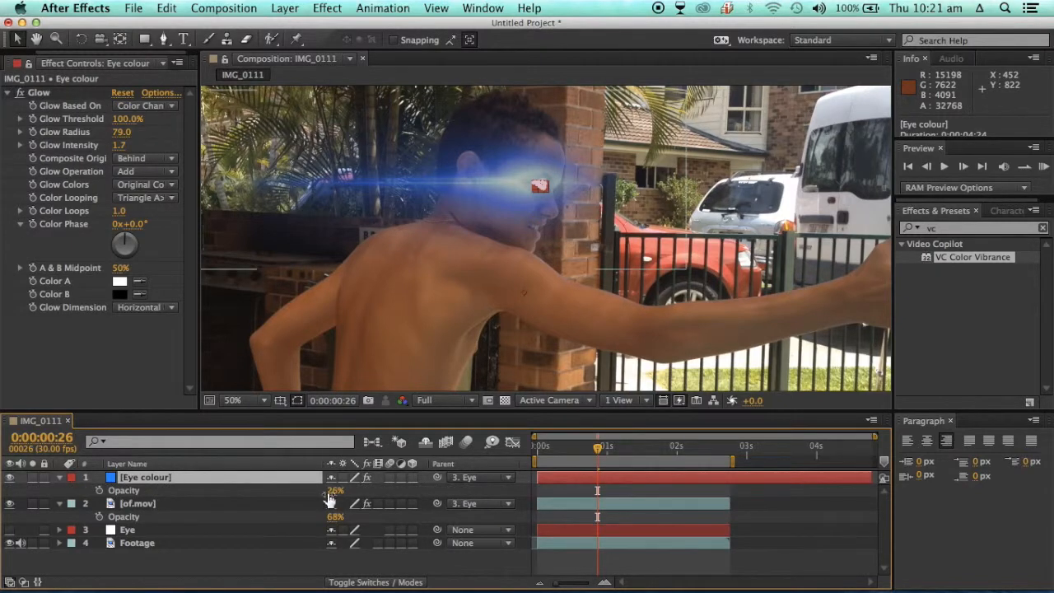
drag(337, 491, 373, 489)
click(346, 565)
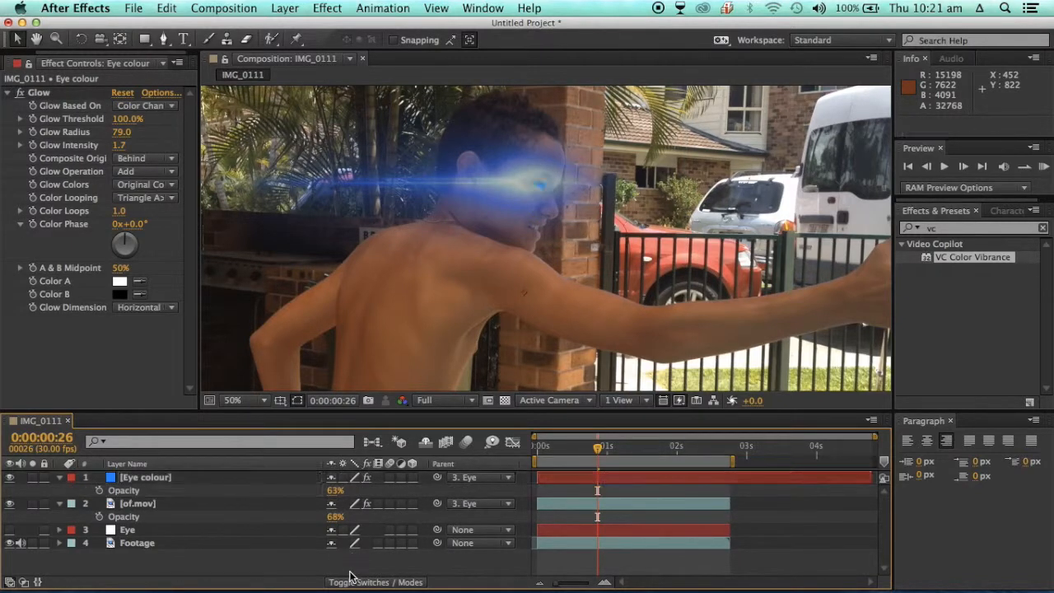
scroll(488, 369, down, 2)
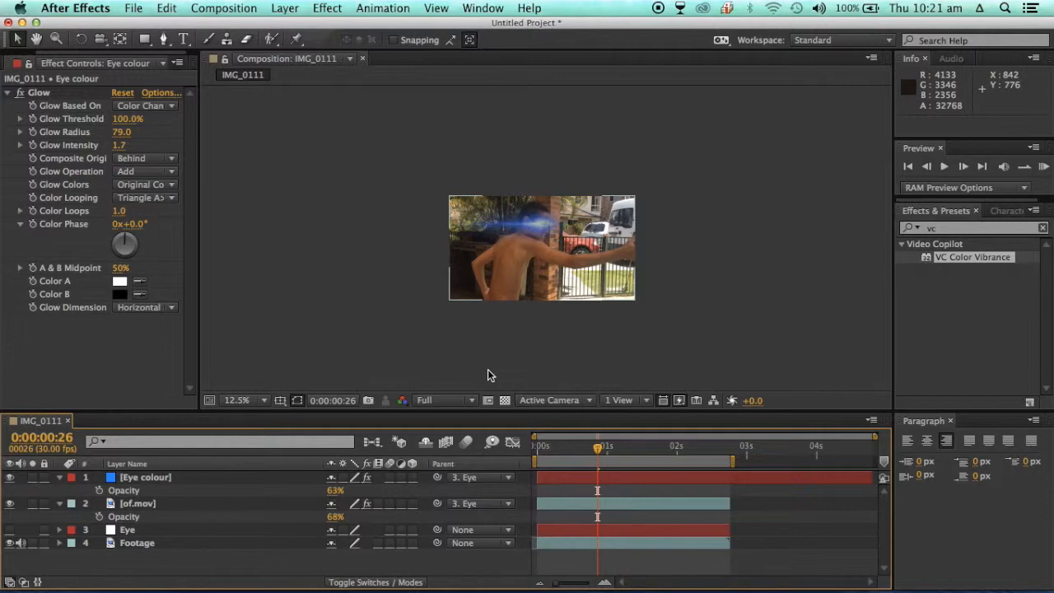
scroll(489, 360, up, 2)
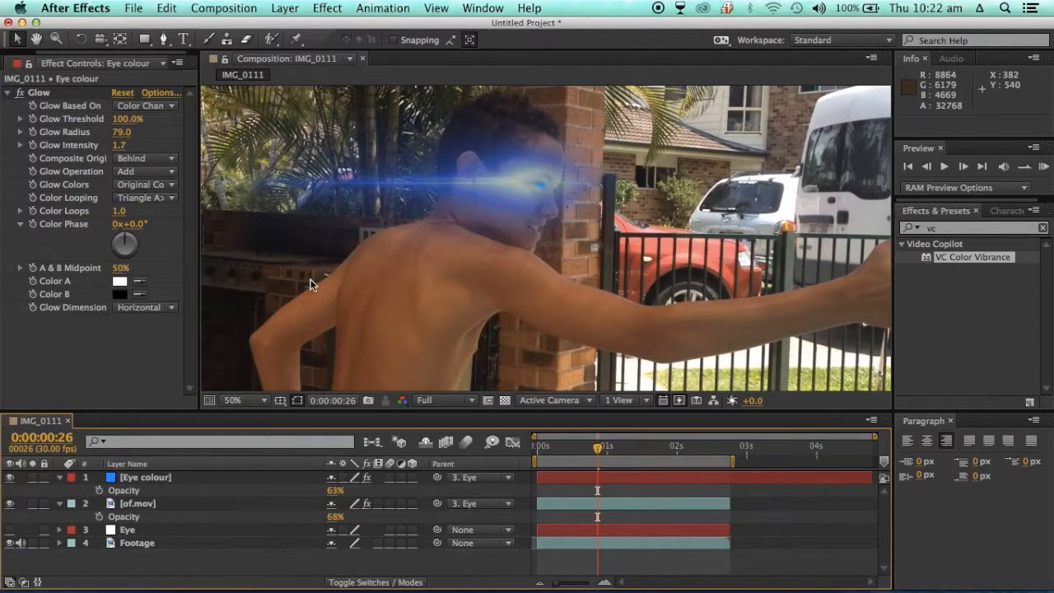
Switch to Finder, open the eyes folder inside rendered, and preview eyes pt2.mov for comparison
key(ctrl+Right)
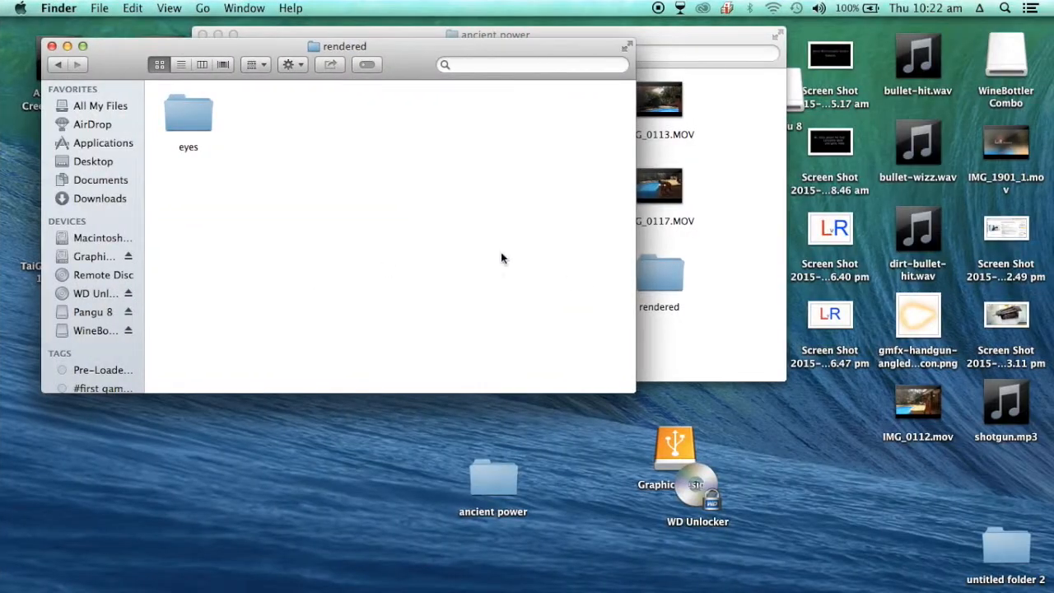
double_click(186, 136)
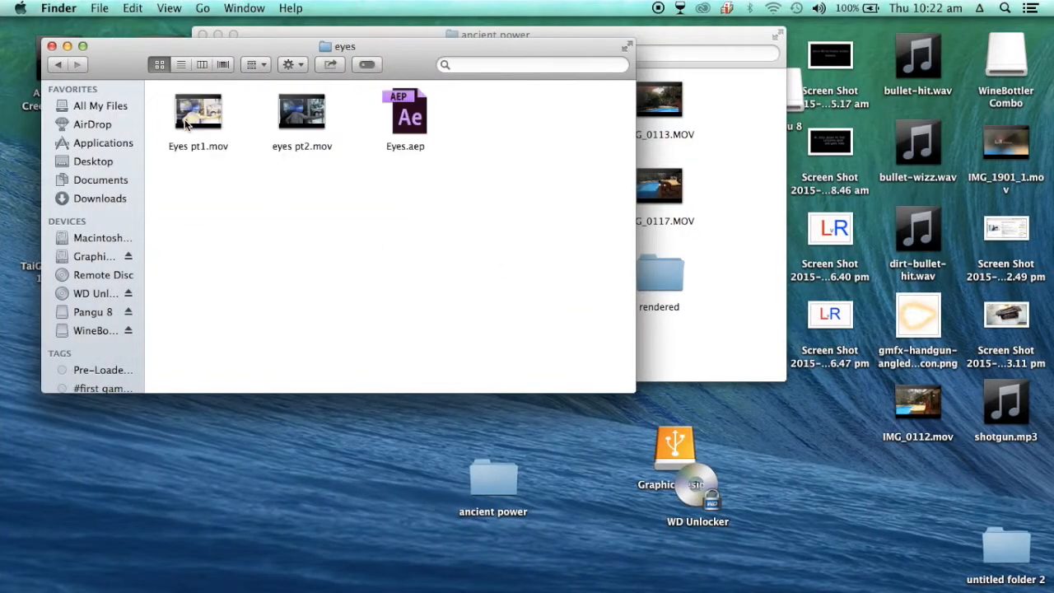
click(321, 124)
key(space)
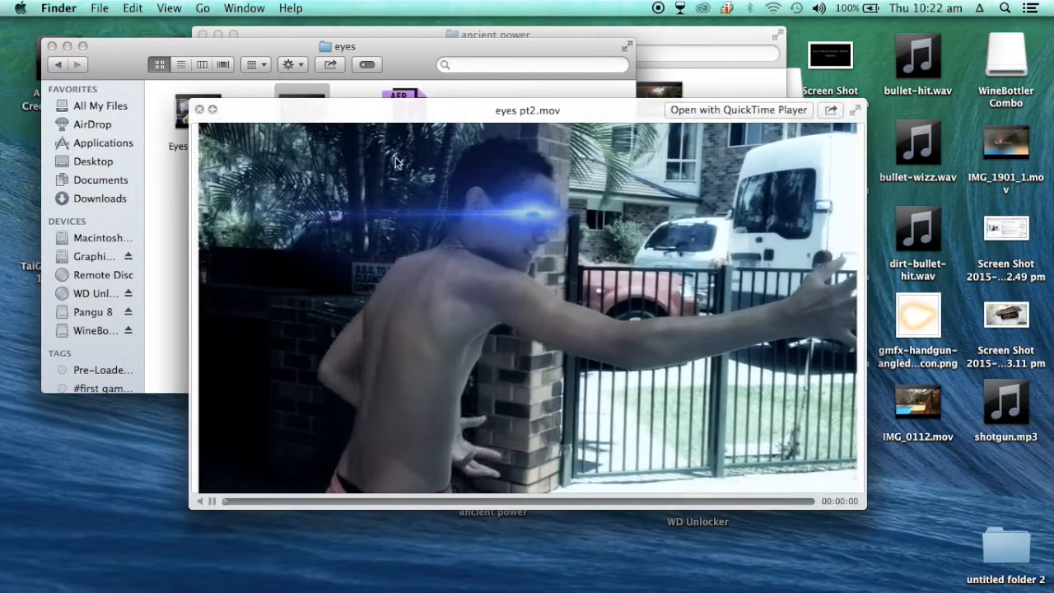
key(space)
Return to After Effects, move the current time to 0:00:00:00, and add the IMG_0111 composition to the render queue
key(ctrl+Left)
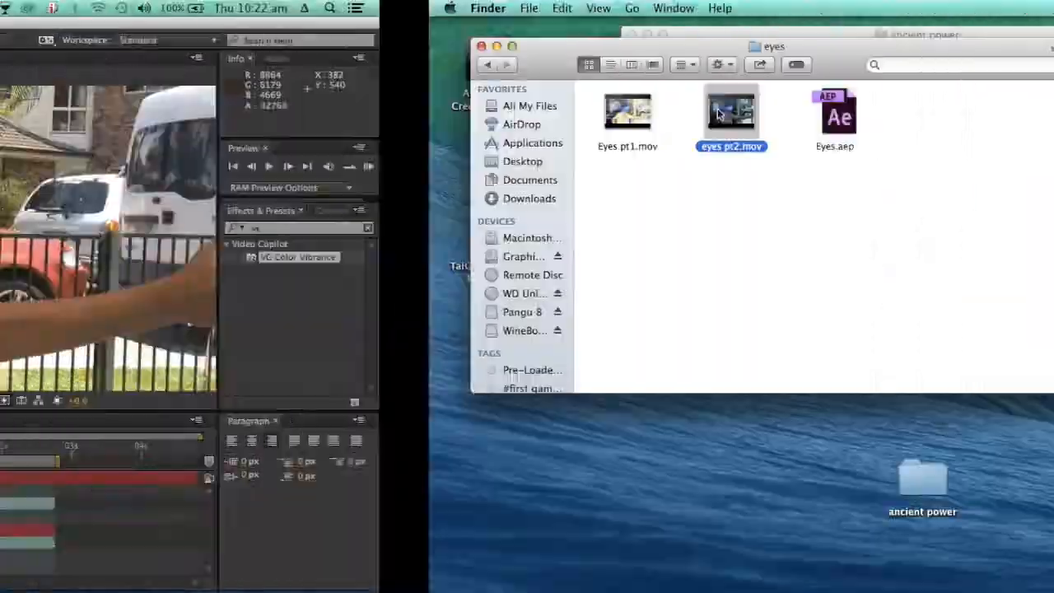
key(comma)
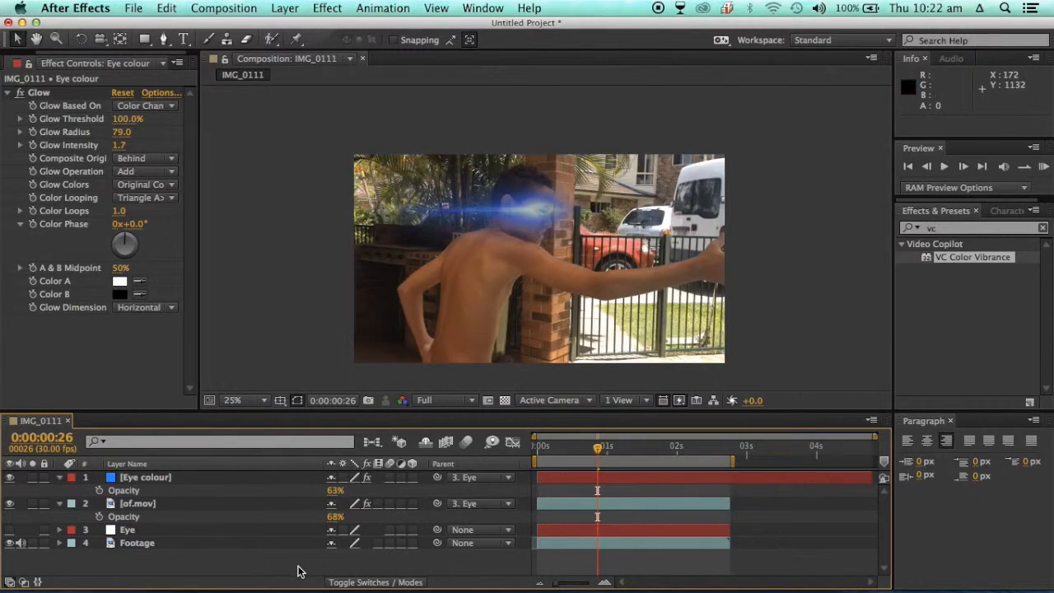
drag(602, 460, 510, 442)
click(135, 7)
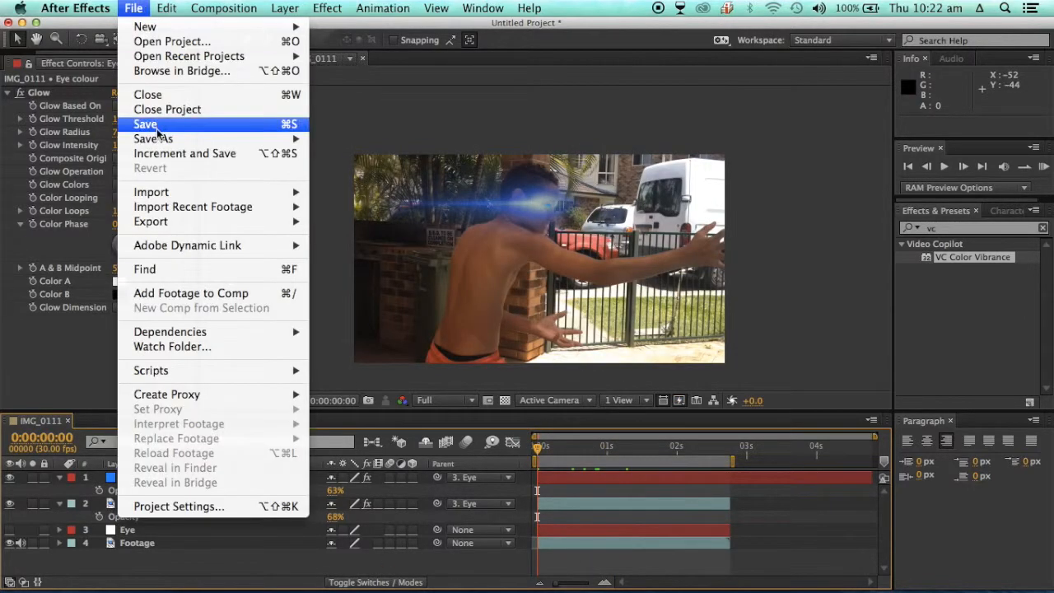
mouse_move(161, 222)
click(363, 237)
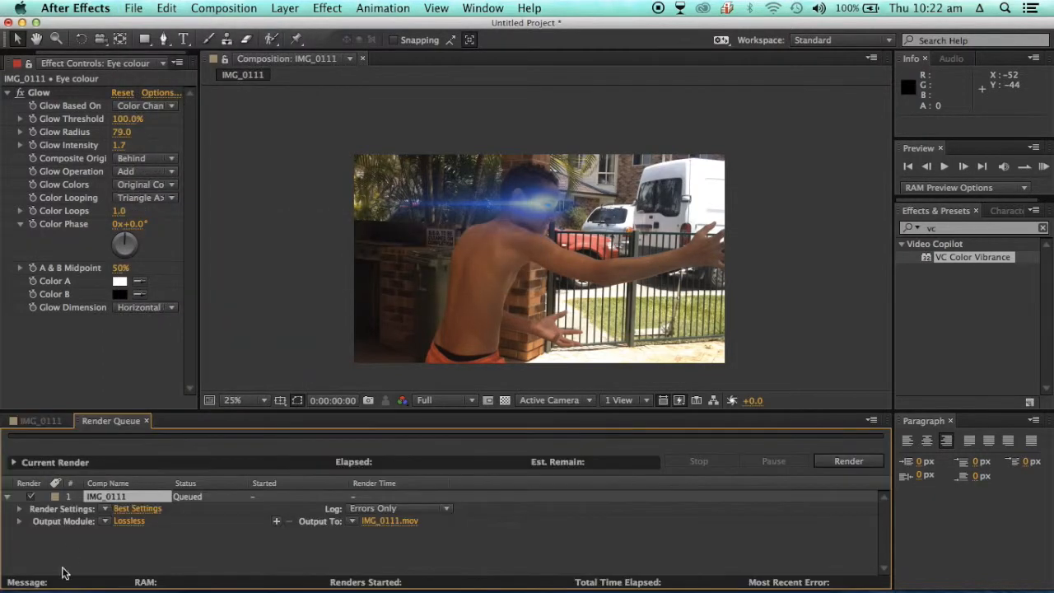
Set the output module to QuickTime DV NTSC 48kHz and render IMG_0111.mov
click(108, 525)
click(124, 492)
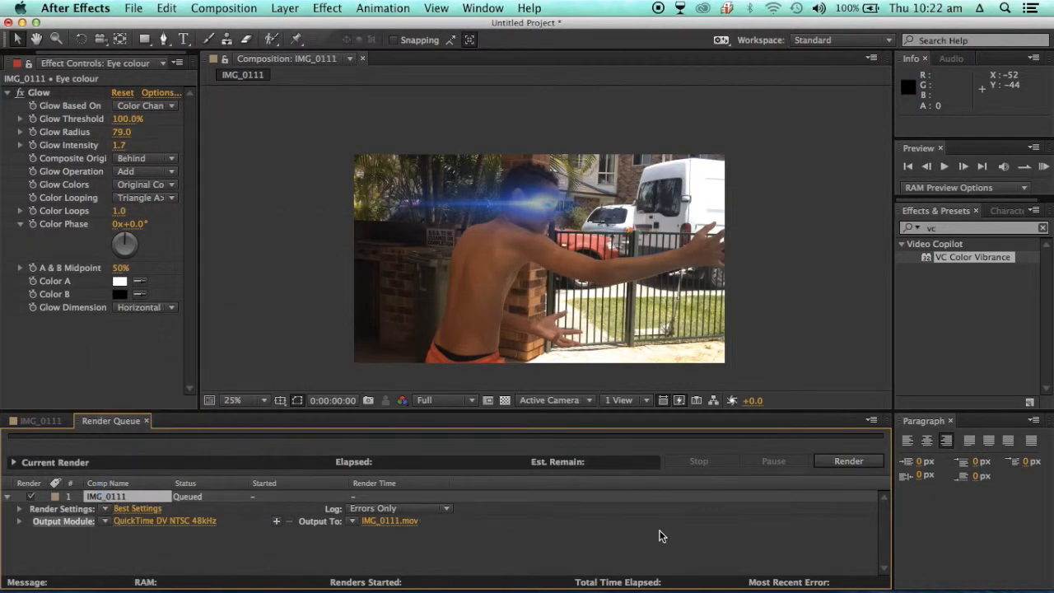
click(836, 466)
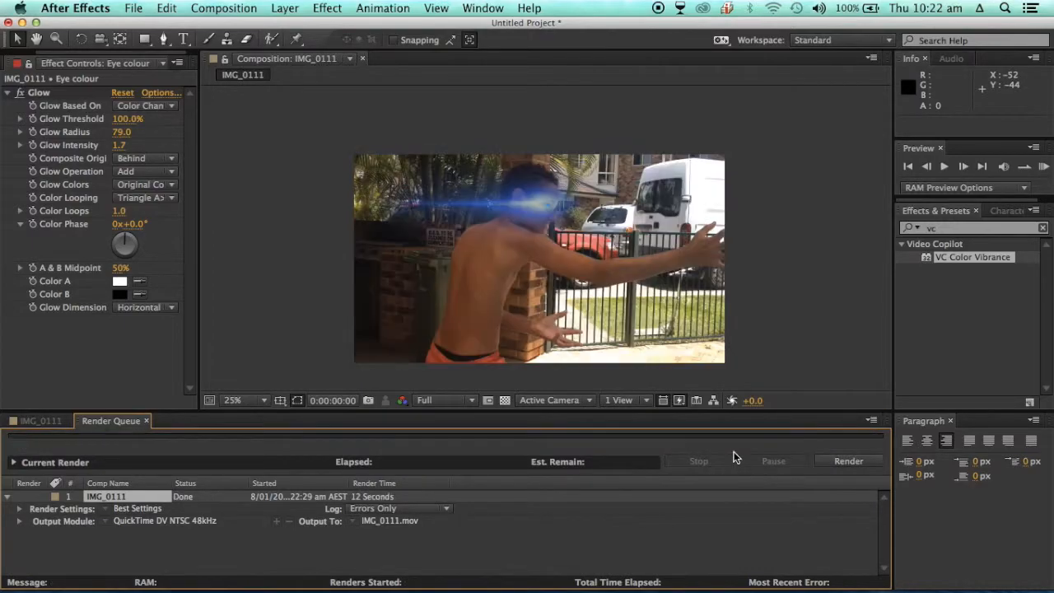
Switch to Finder, uncover the rendered IMG_0111.mov on the desktop, and preview its playback
key(ctrl+Right)
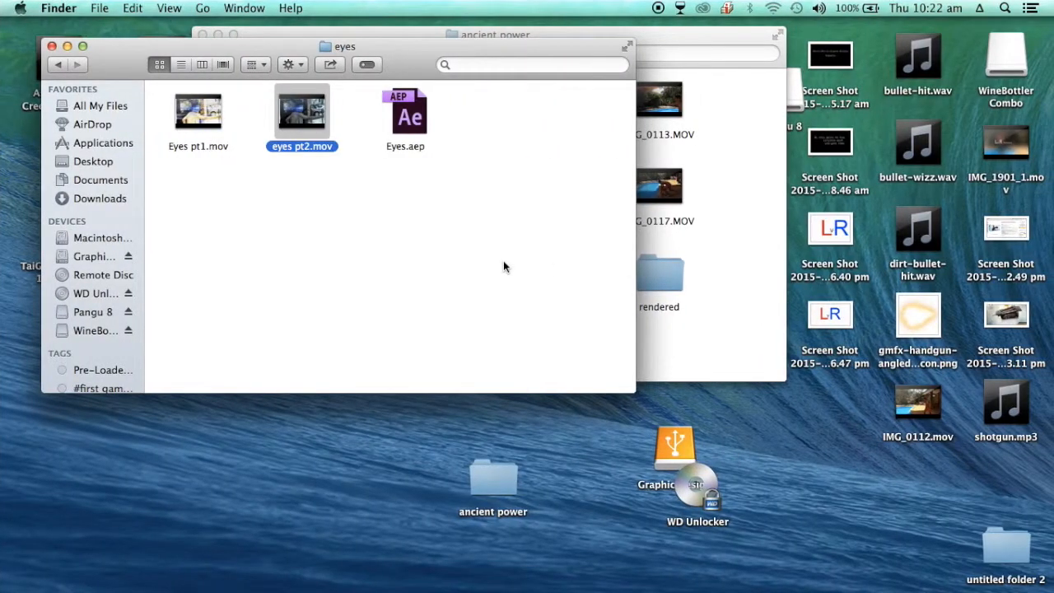
click(503, 264)
drag(676, 54, 411, 55)
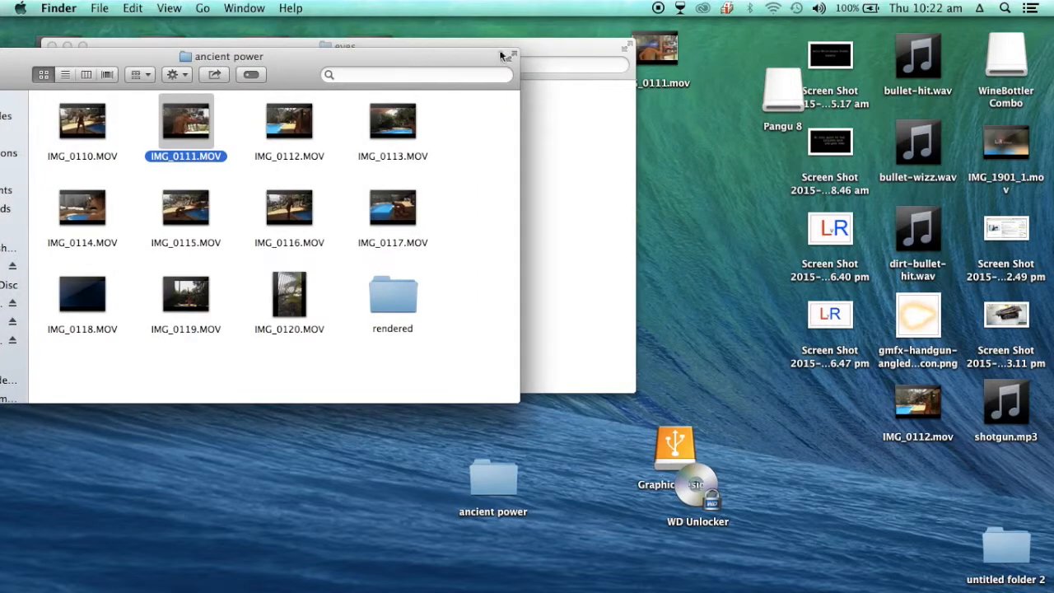
click(644, 62)
key(space)
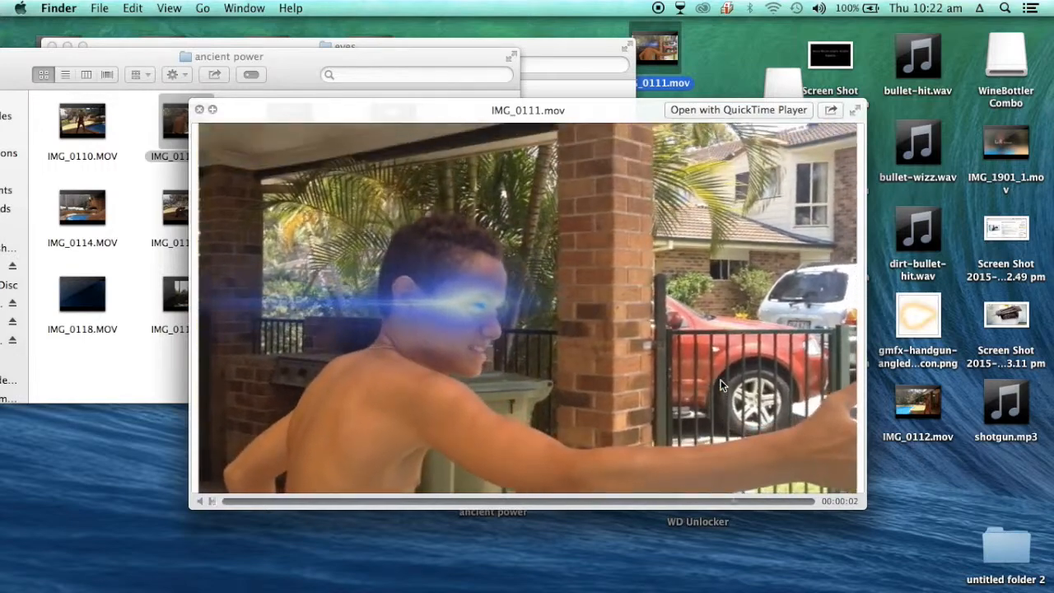
key(space)
Return to After Effects, close the render queue, and collapse the Eye colour layer's properties
mouse_move(736, 586)
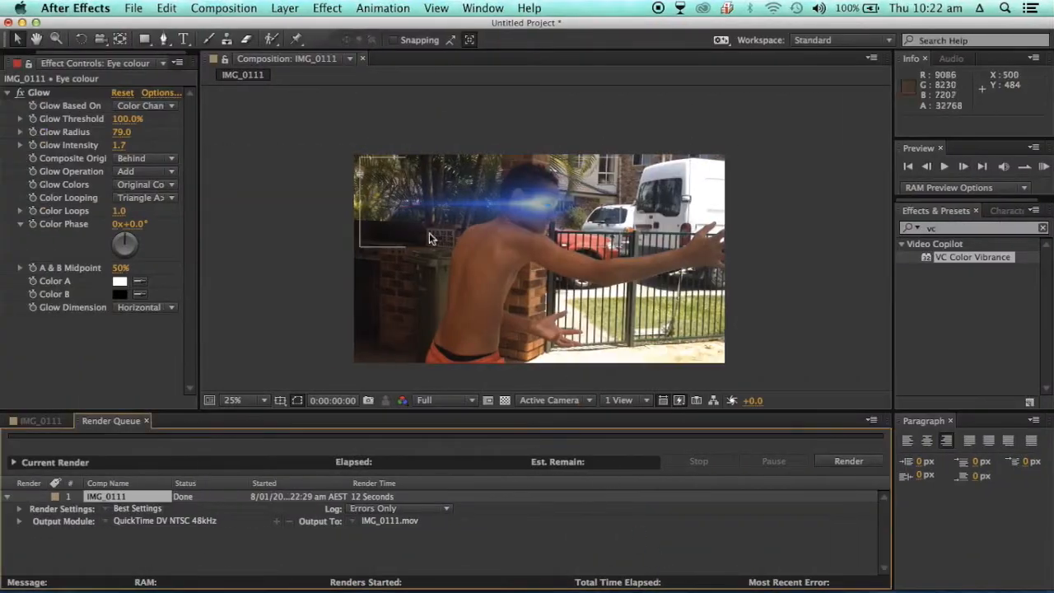
click(147, 421)
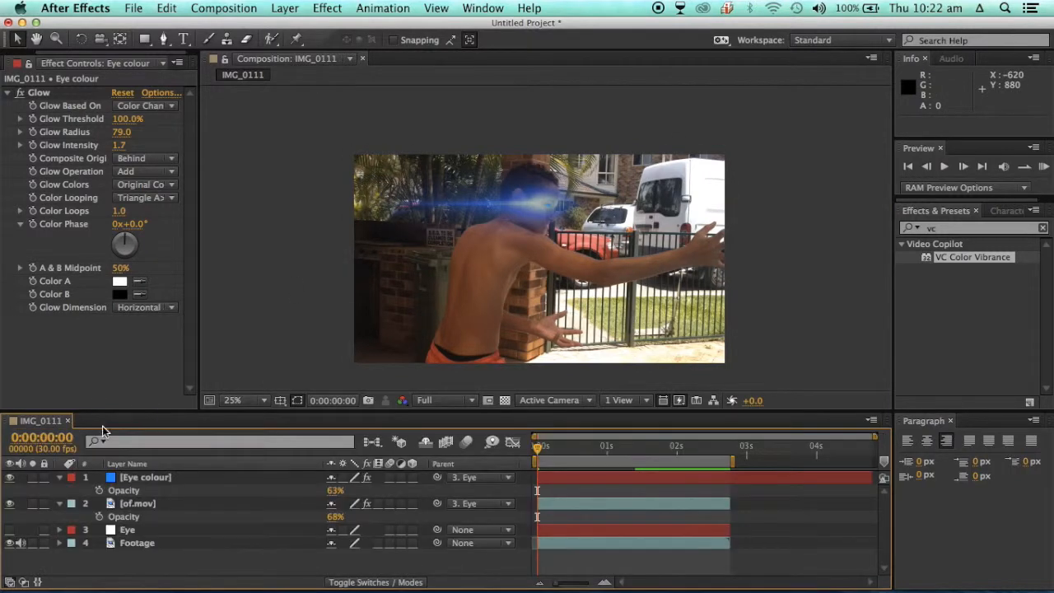
click(60, 477)
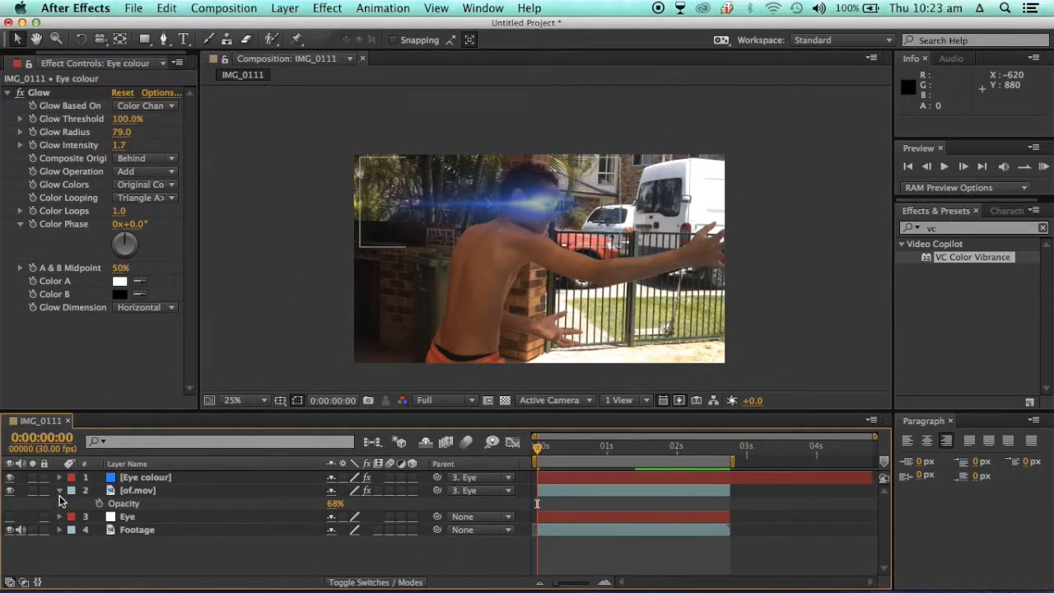
Collapse the of.mov layer's properties and the Glow settings, and apply the Quick Looks Free effect to the Footage layer
click(59, 491)
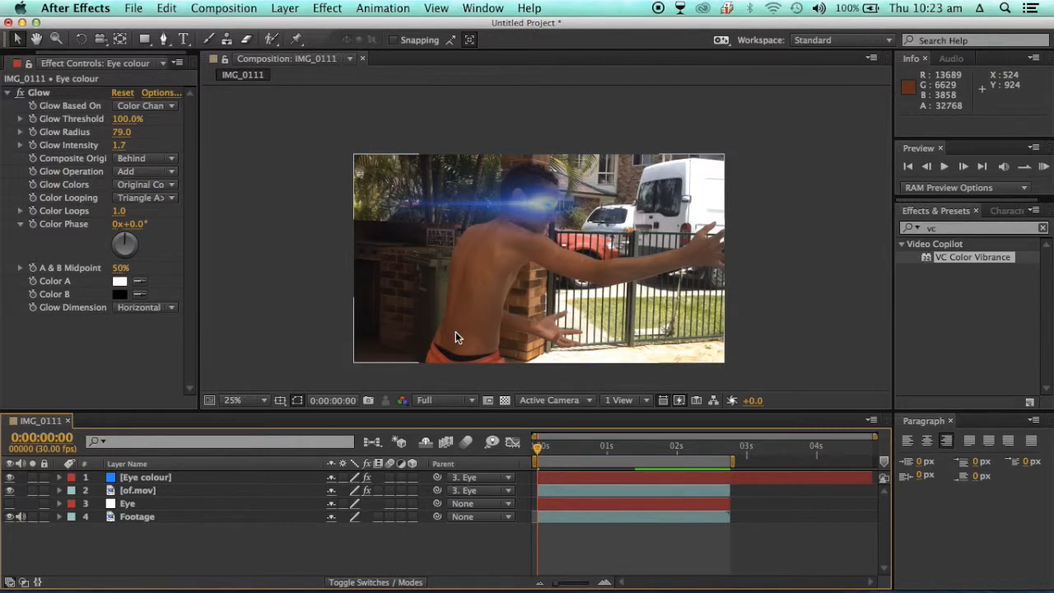
click(9, 93)
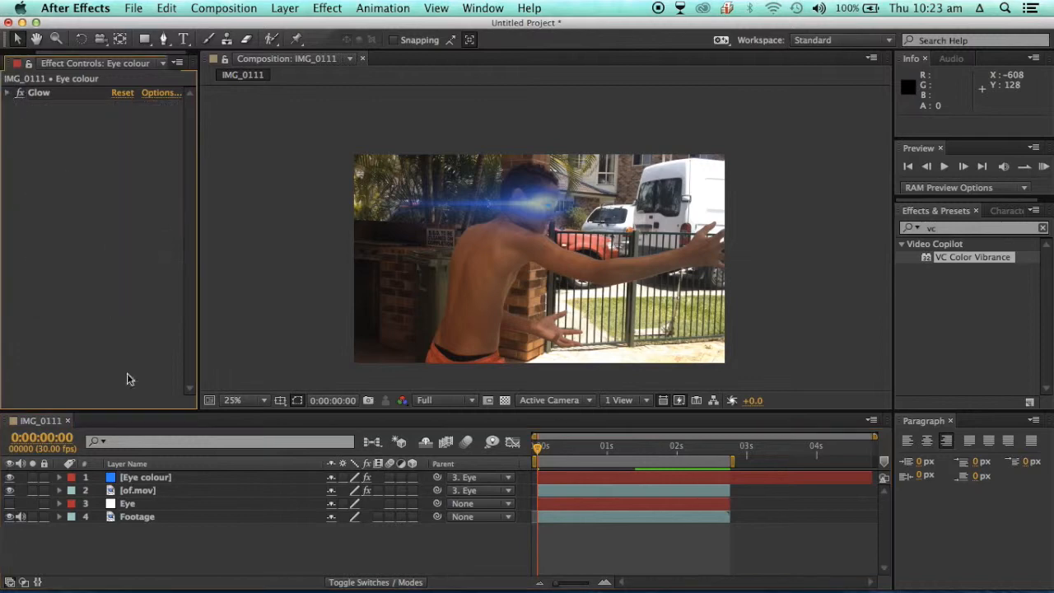
click(122, 517)
drag(967, 231, 888, 231)
key(BackSpace)
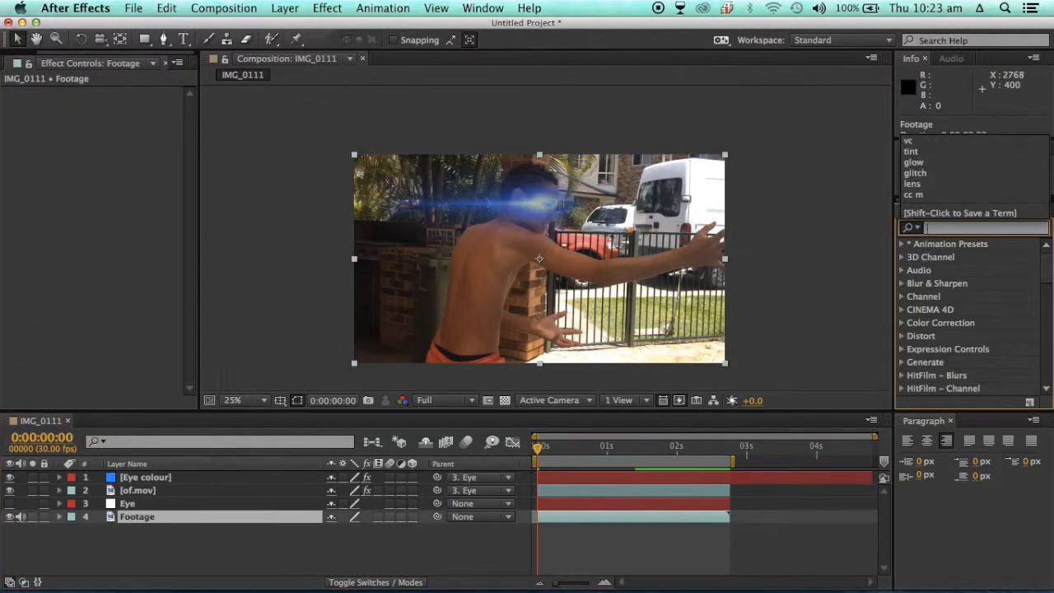
text(quick)
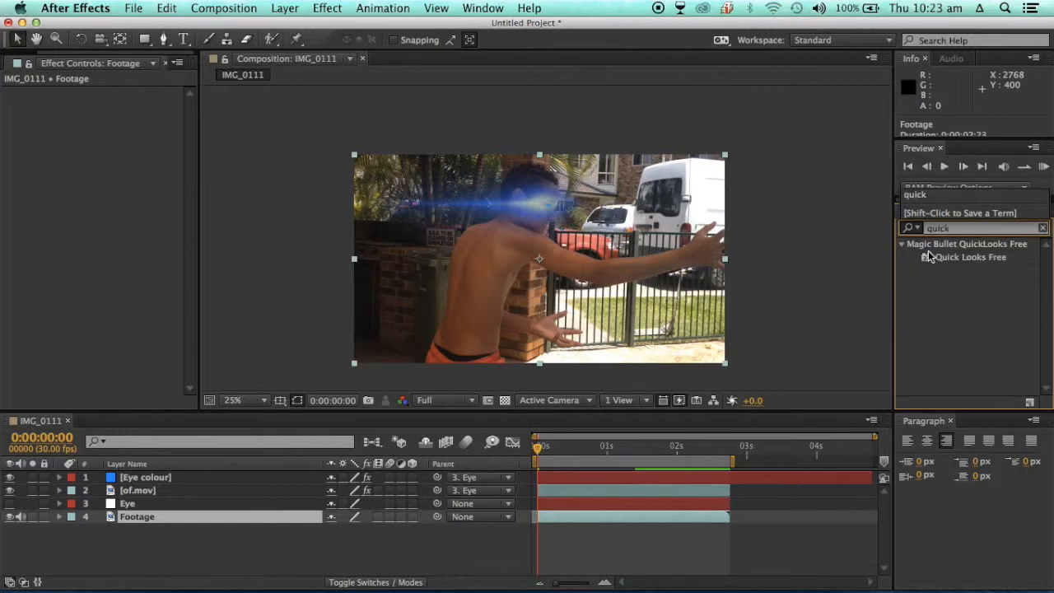
drag(929, 267, 299, 519)
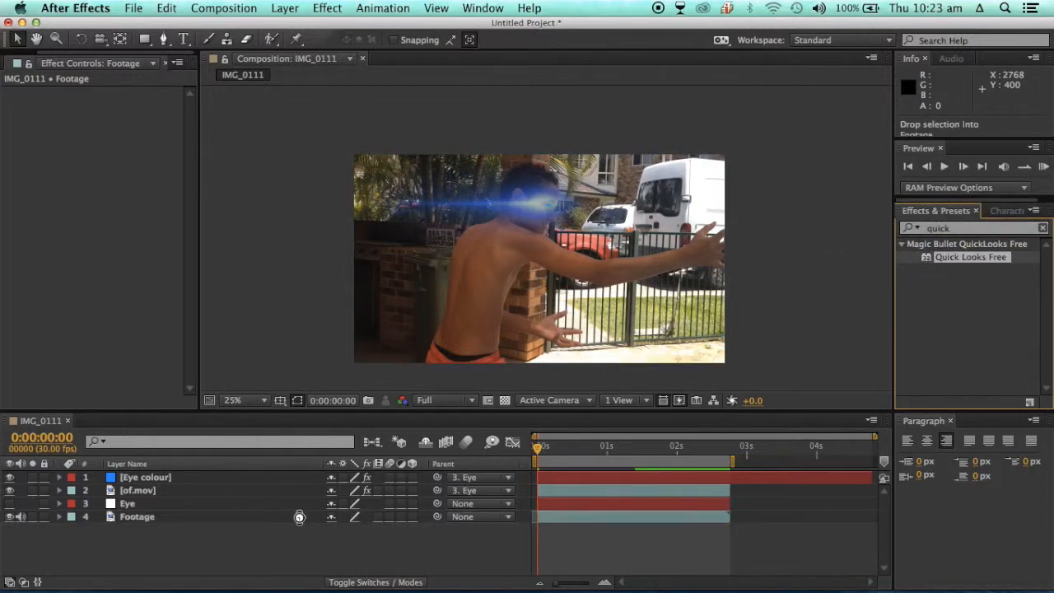
Open the look editor for Quick Looks Free and choose the Infusion look at 100% strength
click(69, 135)
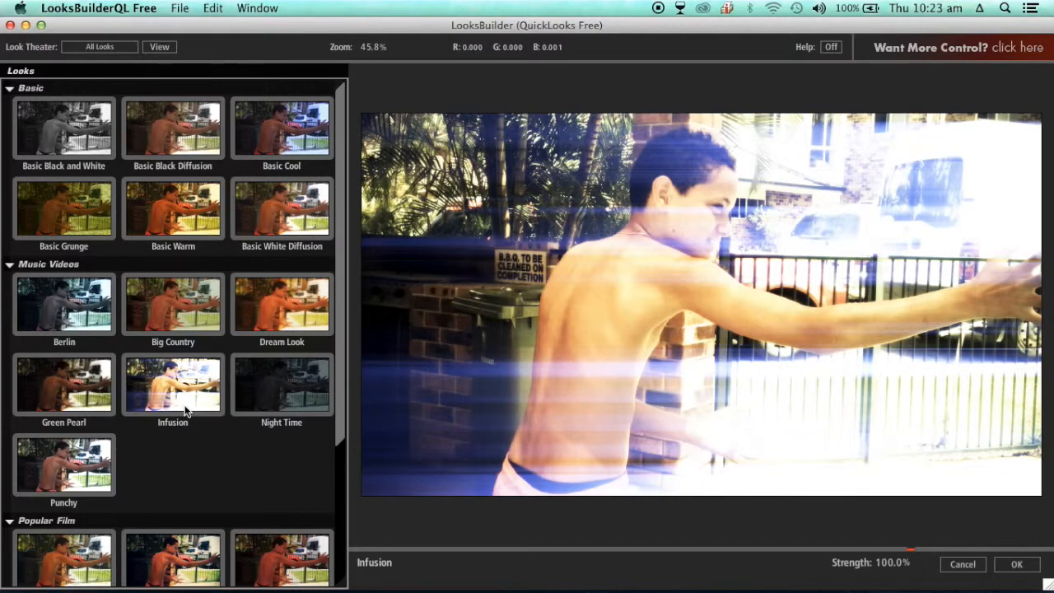
click(912, 556)
drag(912, 556, 836, 560)
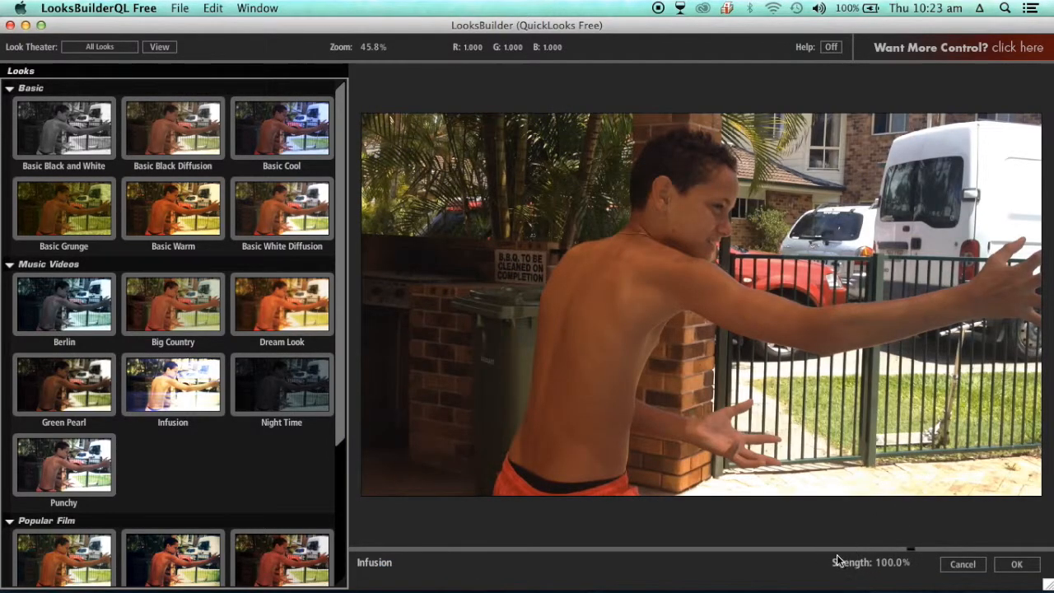
click(909, 553)
click(910, 553)
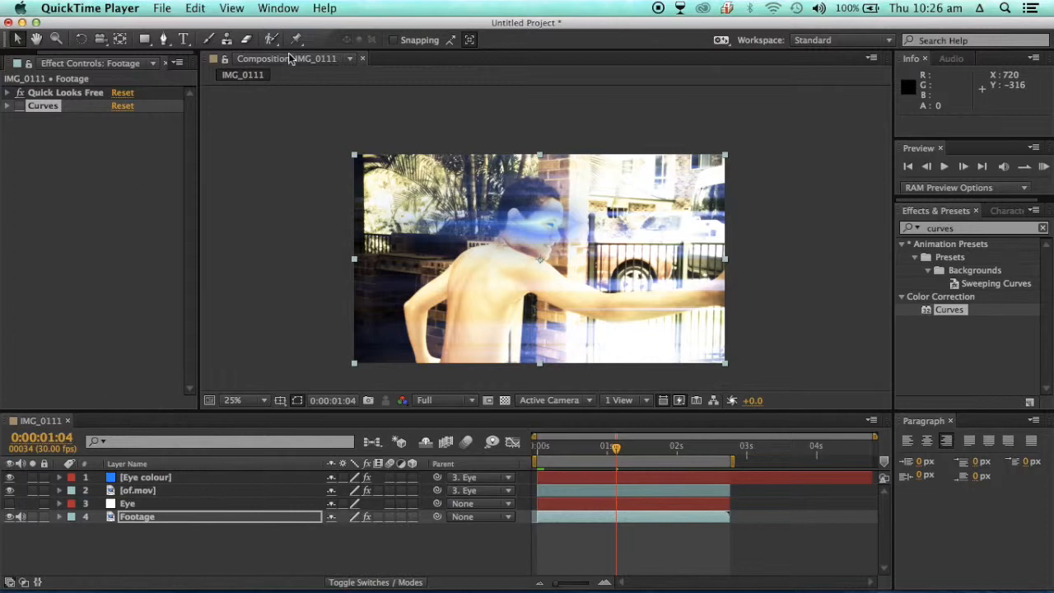
Disable Quick Looks Free on the Footage layer, enable Curves, and try lifting the darker part of the RGB curve
click(24, 97)
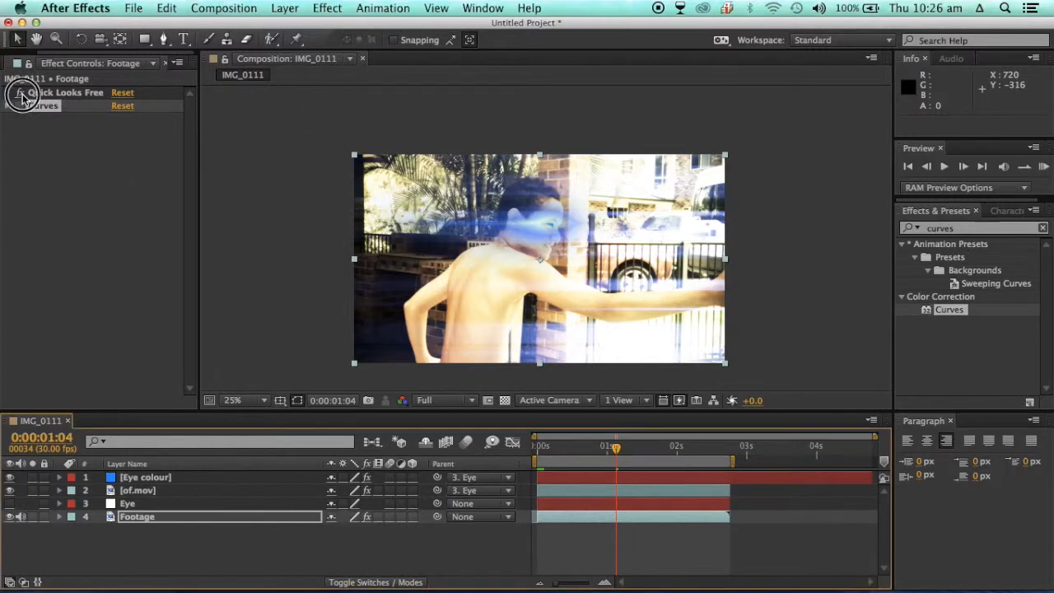
click(20, 93)
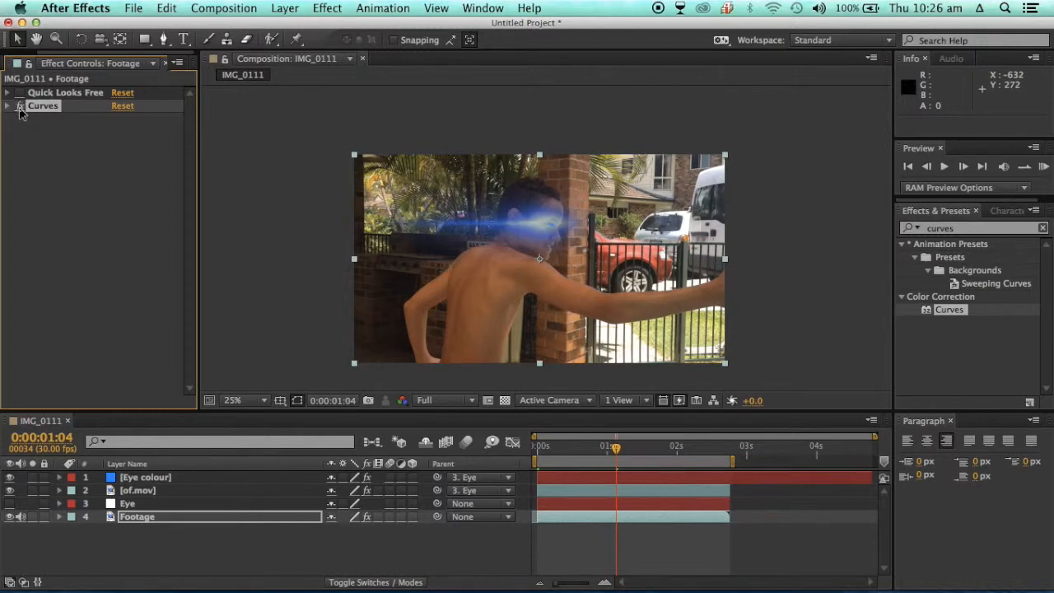
click(20, 106)
click(9, 106)
drag(103, 229, 31, 186)
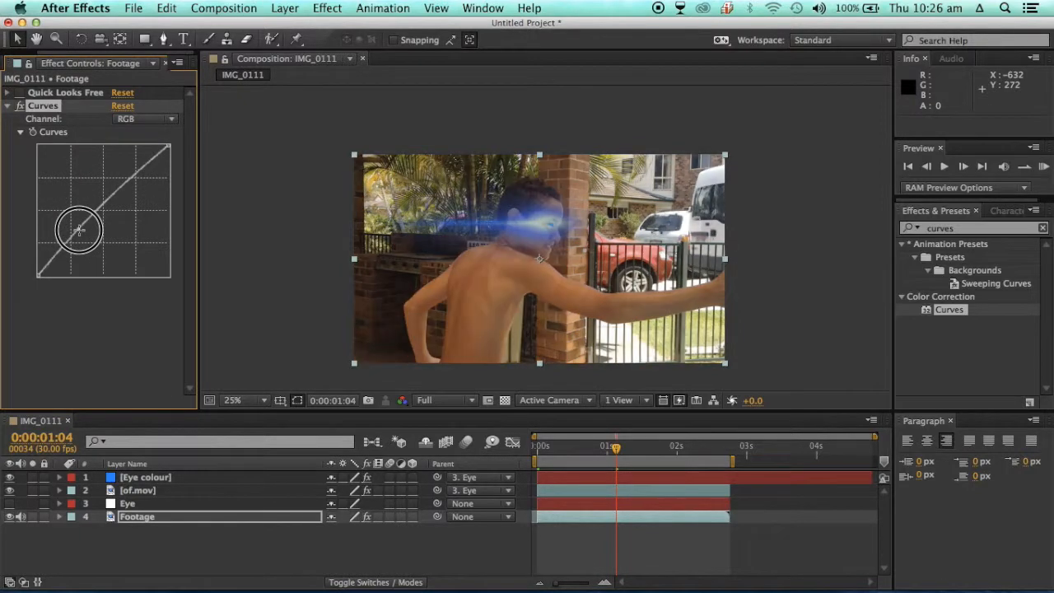
Delete the Curves effect from the Footage layer and re-enable Quick Looks Free
key(Delete)
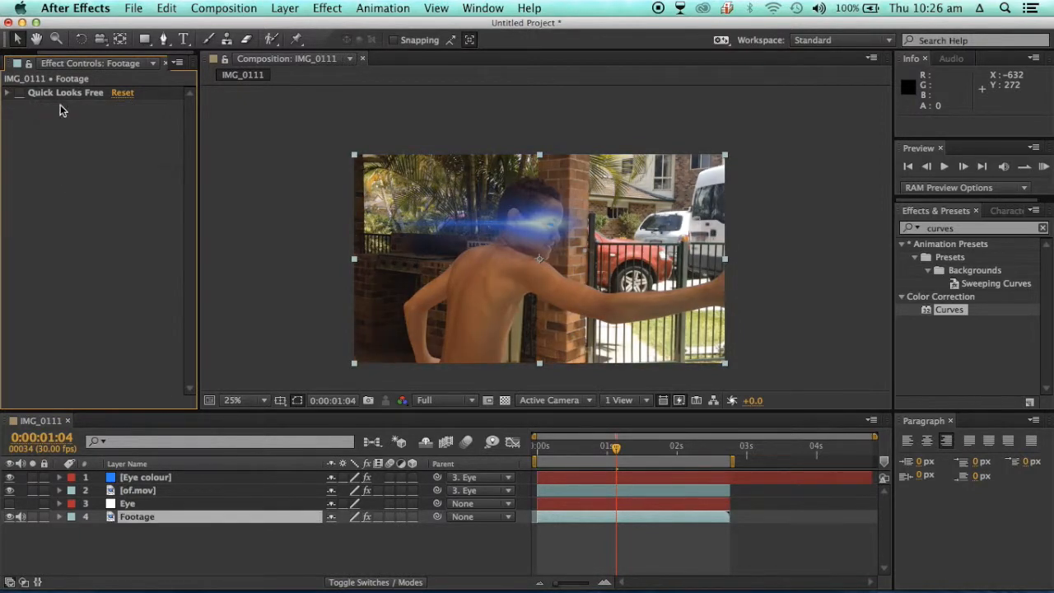
click(19, 93)
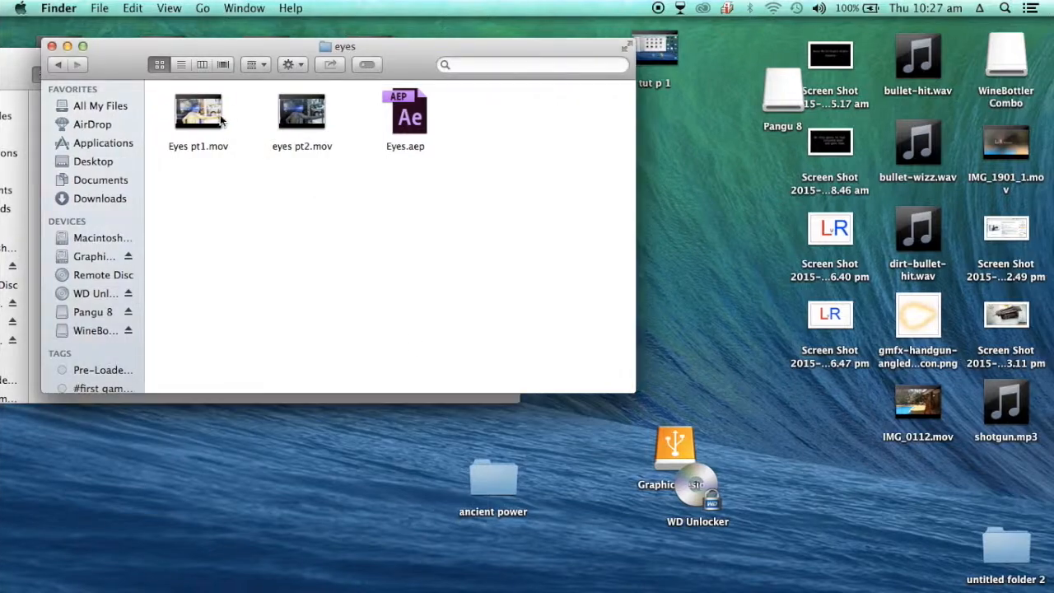
Switch to Finder, preview Eyes pt1.mov from the eyes folder, and close the preview
click(239, 116)
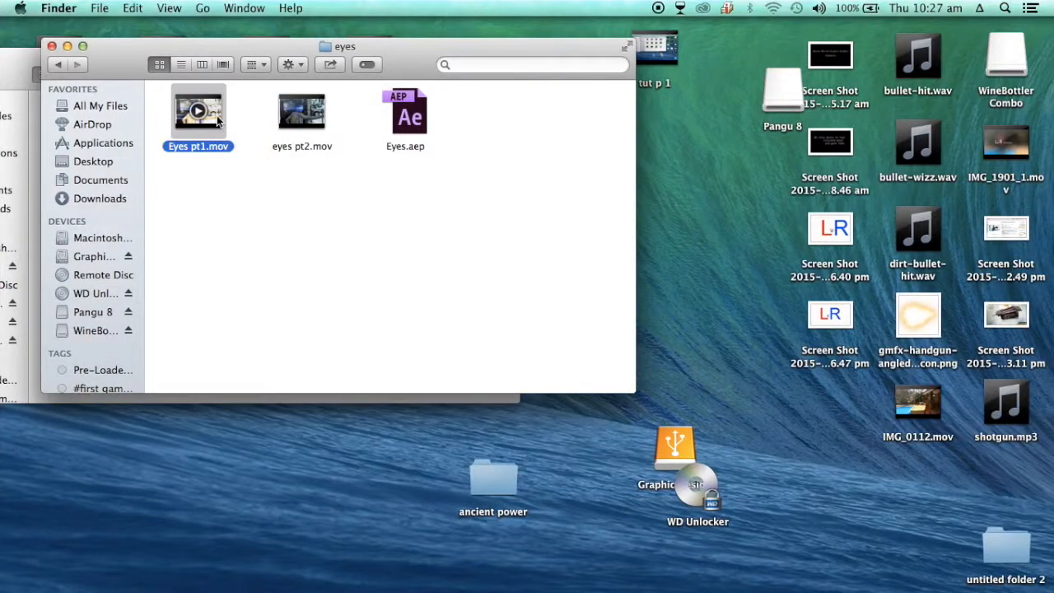
key(space)
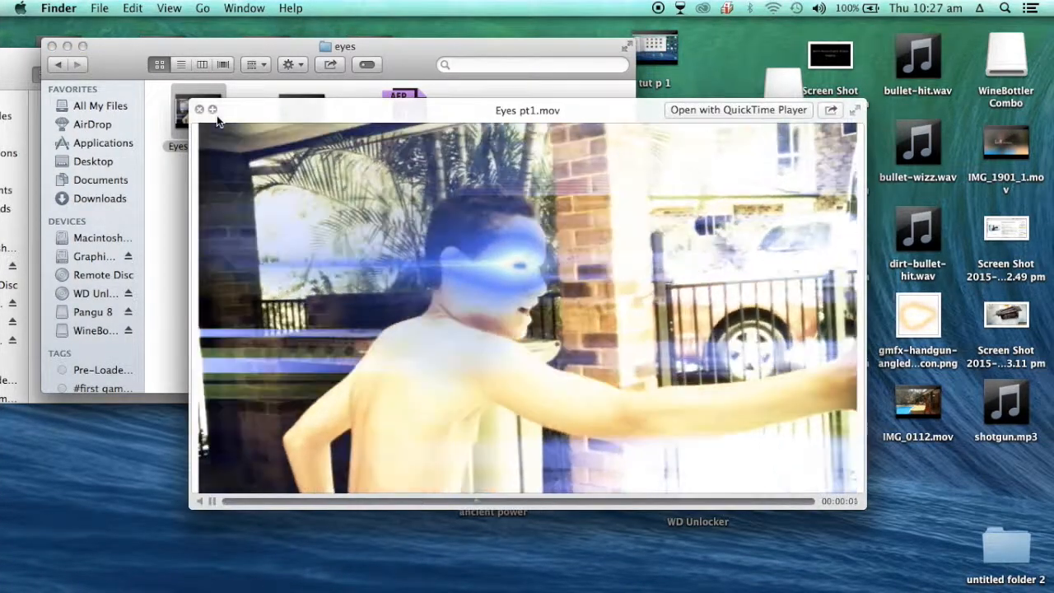
key(space)
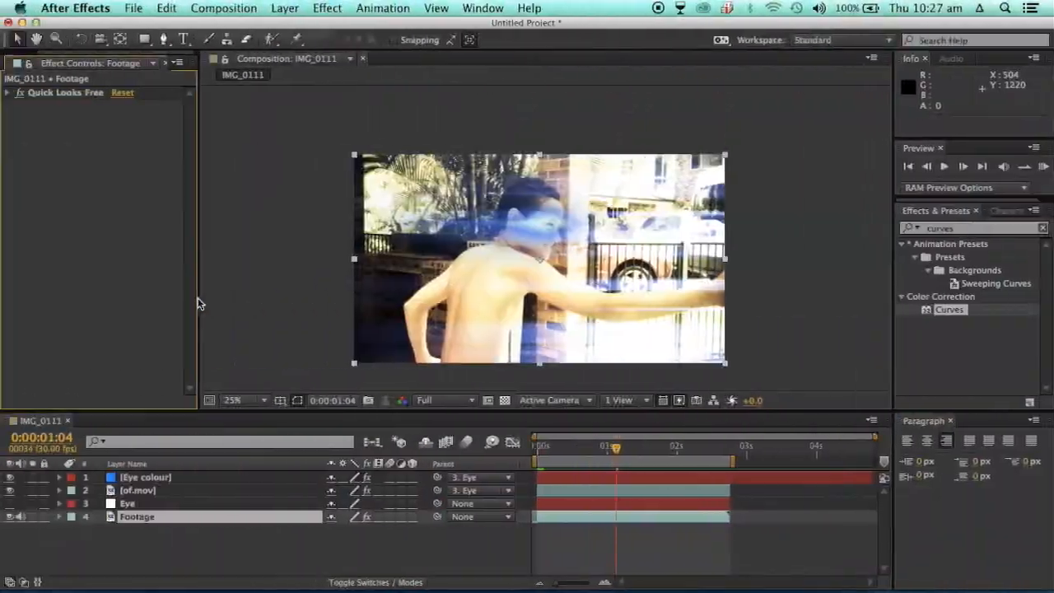